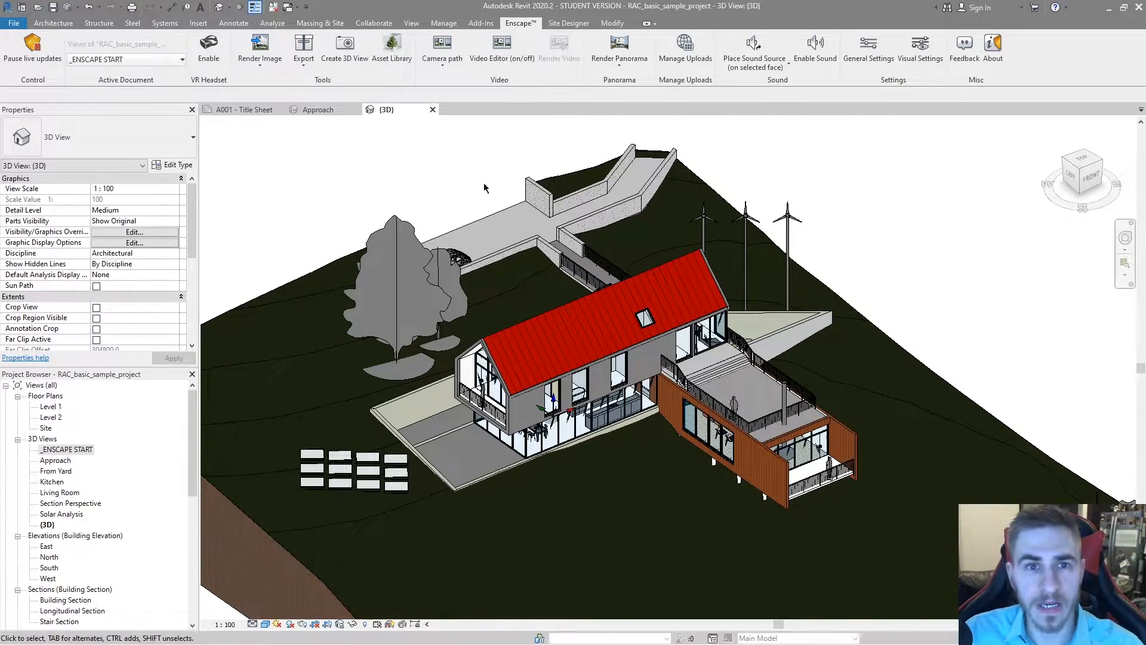
key(alt+Tab)
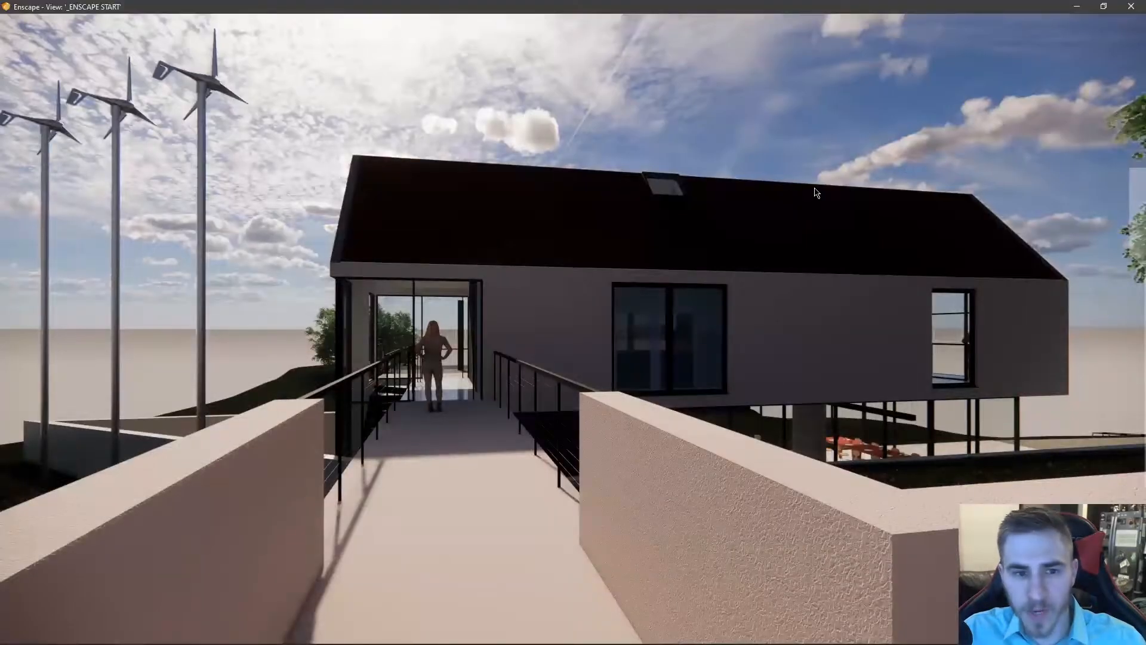
drag(644, 289, 639, 362)
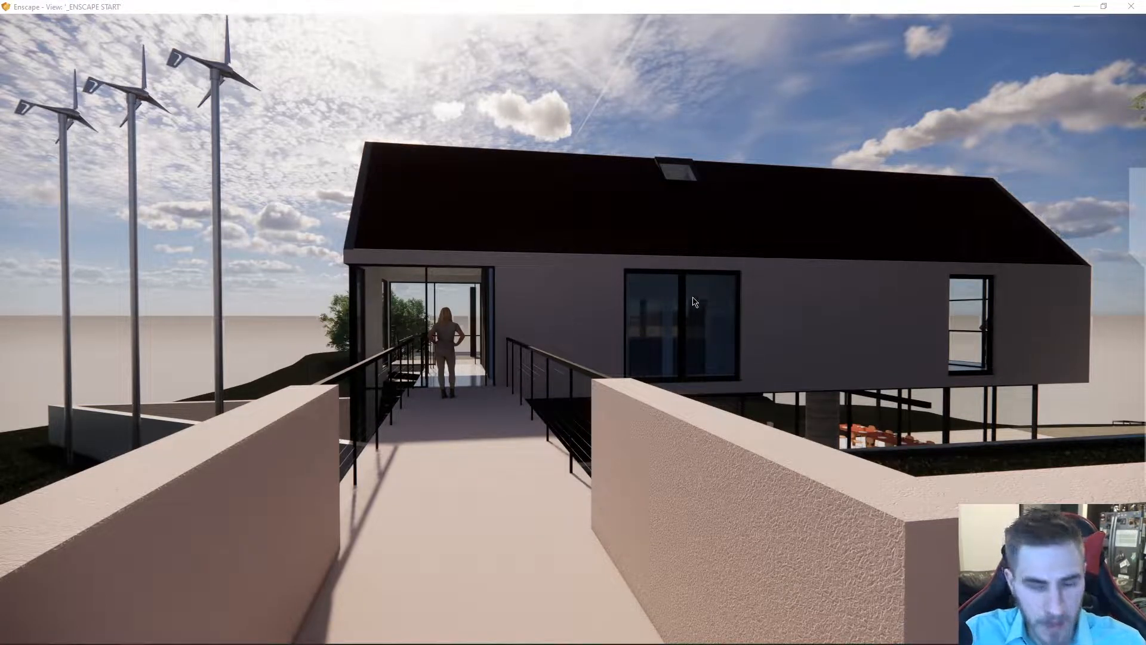
click(645, 278)
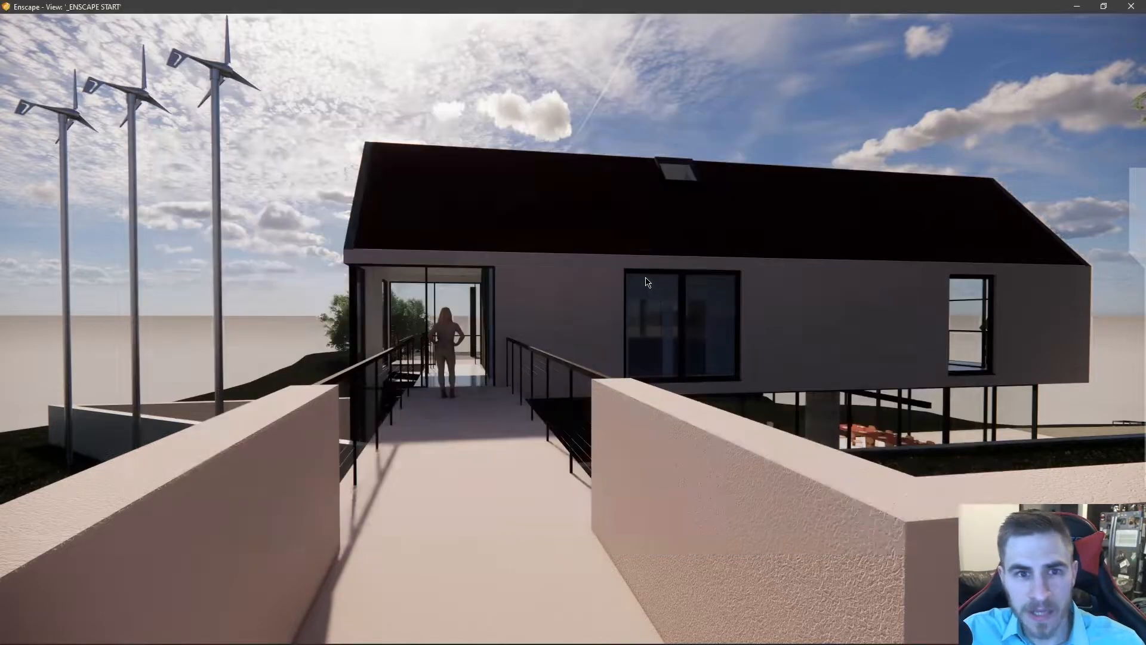
key(alt+Tab)
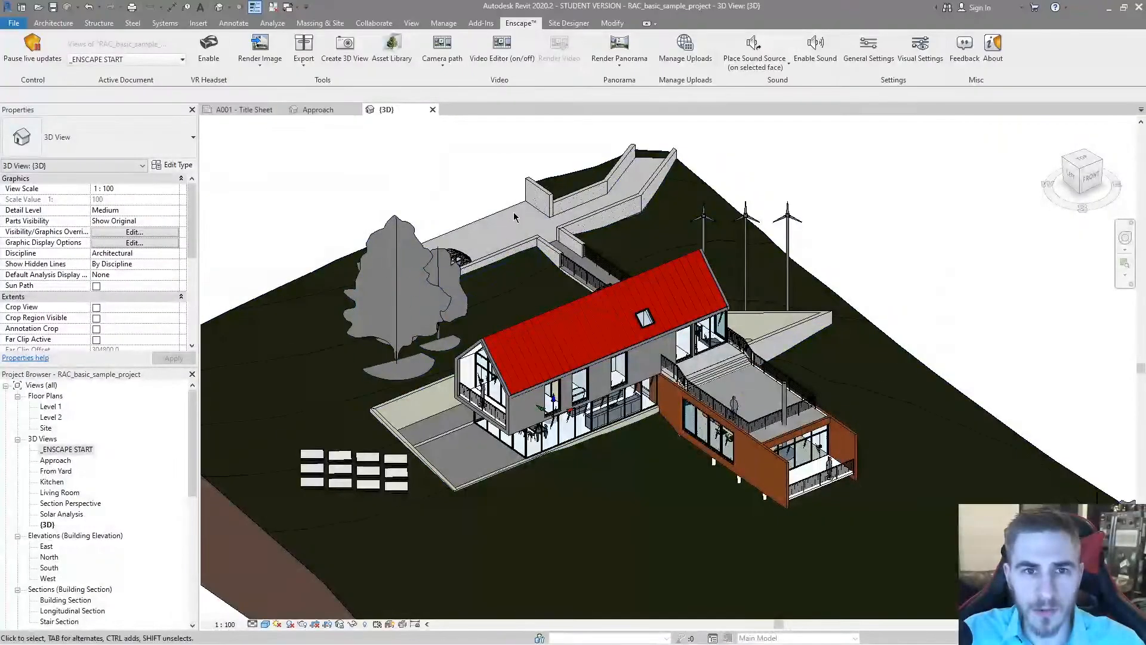
Step: Turn on the Video Editor for the model and switch to the Enscape rendering window
click(510, 59)
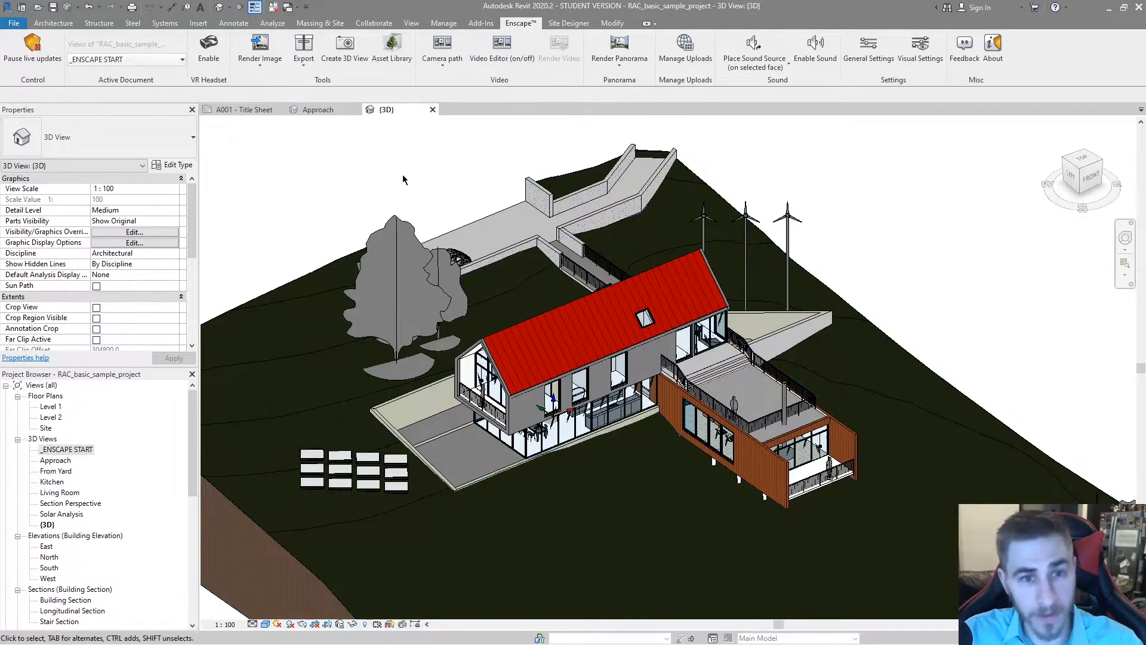
key(alt+Tab)
key(alt+Tab)
key(alt+Tab)
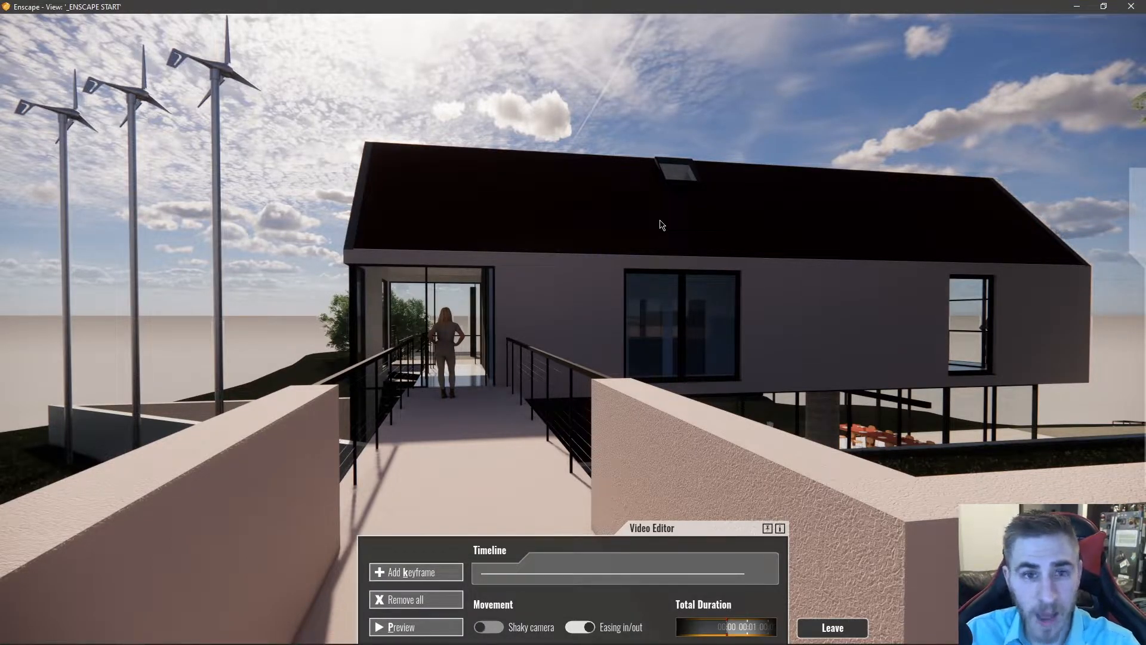
Step: Frame the walkway leading to the house entrance and add the first keyframe of the camera path there
drag(514, 417, 690, 448)
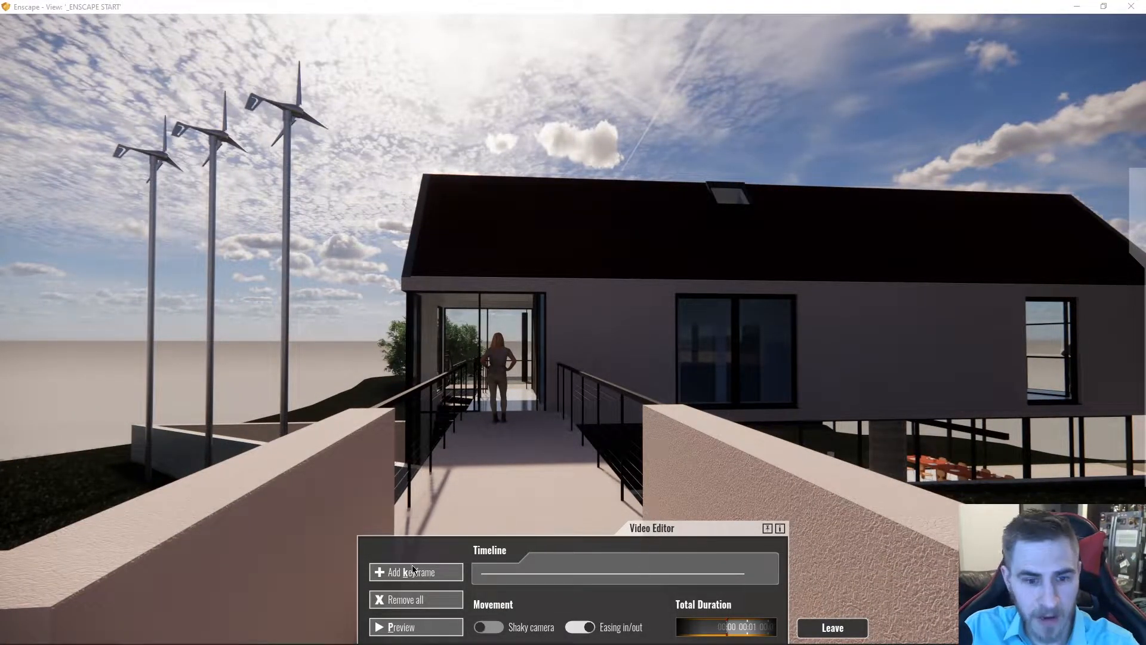
drag(547, 467, 564, 413)
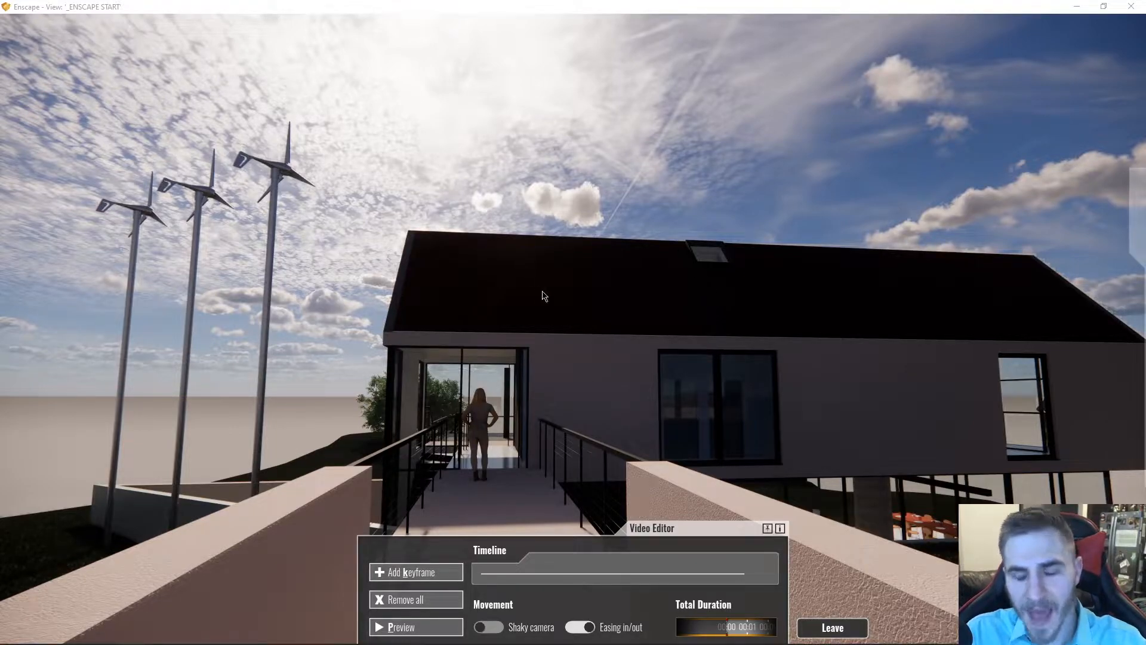
drag(602, 330, 623, 416)
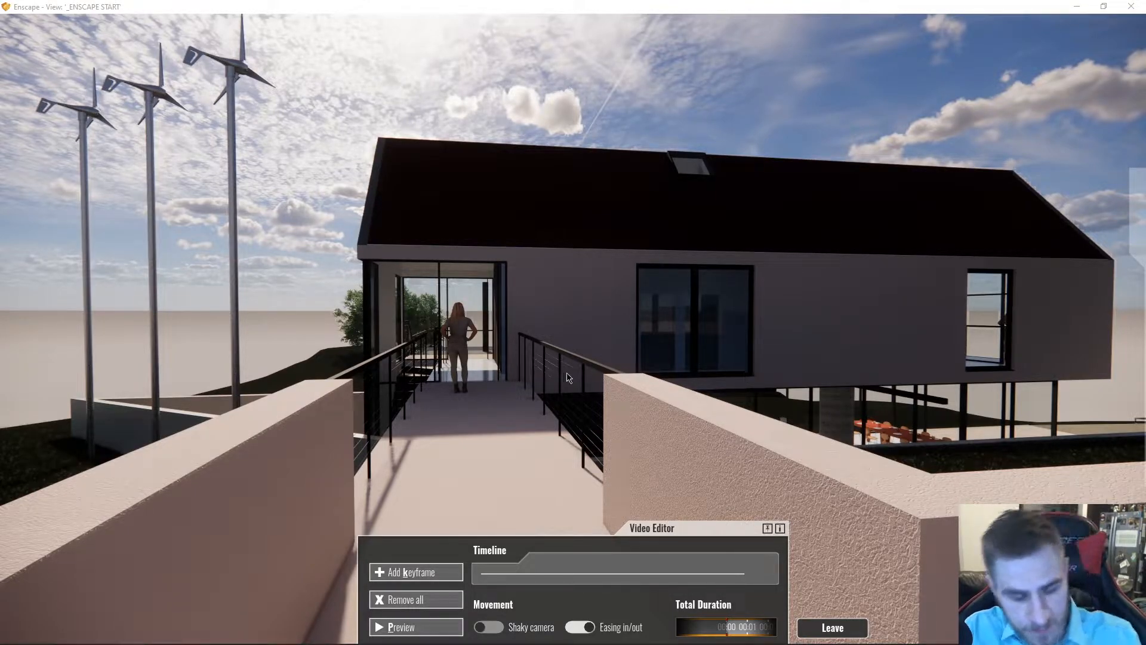
drag(576, 390, 554, 396)
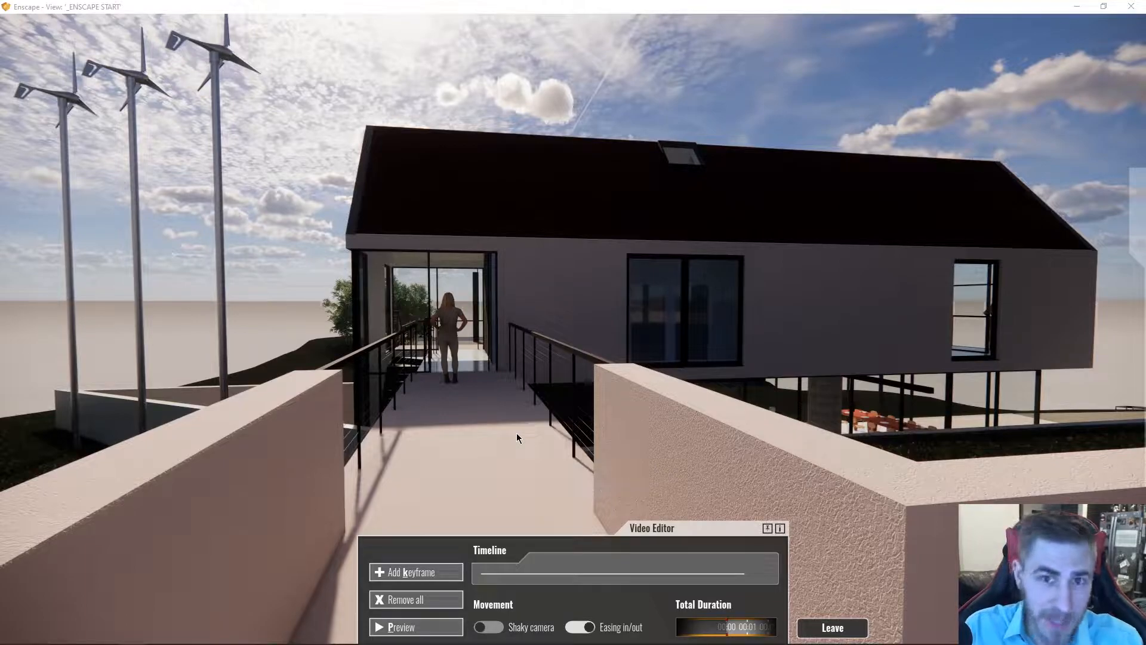
key(s)
drag(480, 447, 440, 395)
key(w)
key(q)
key(w)
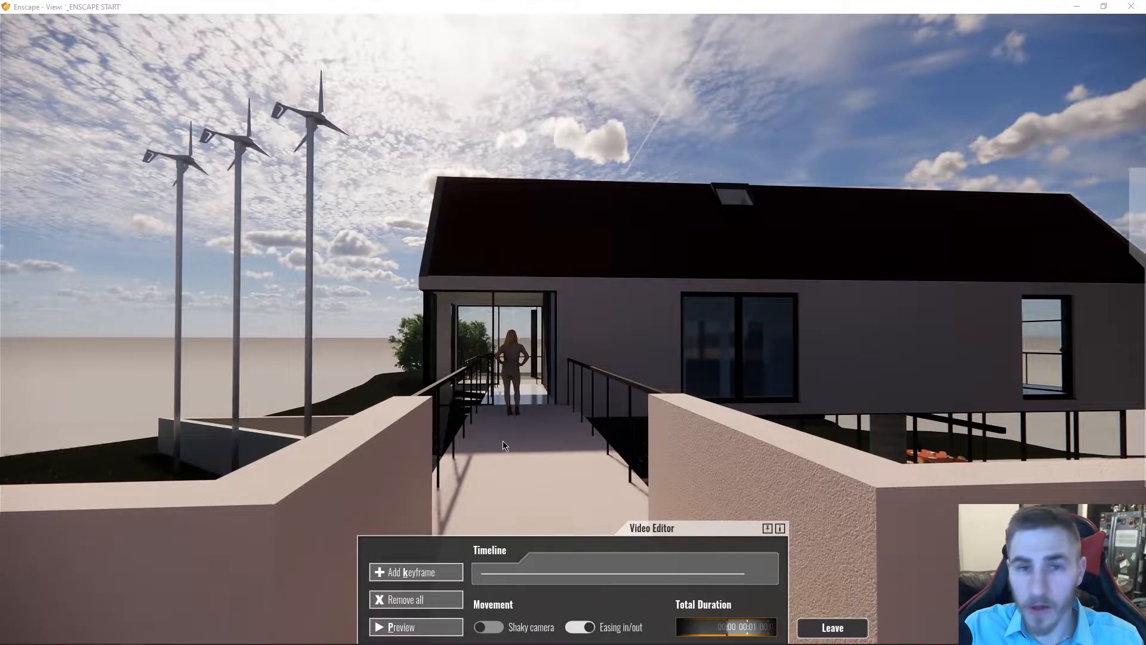
key(k)
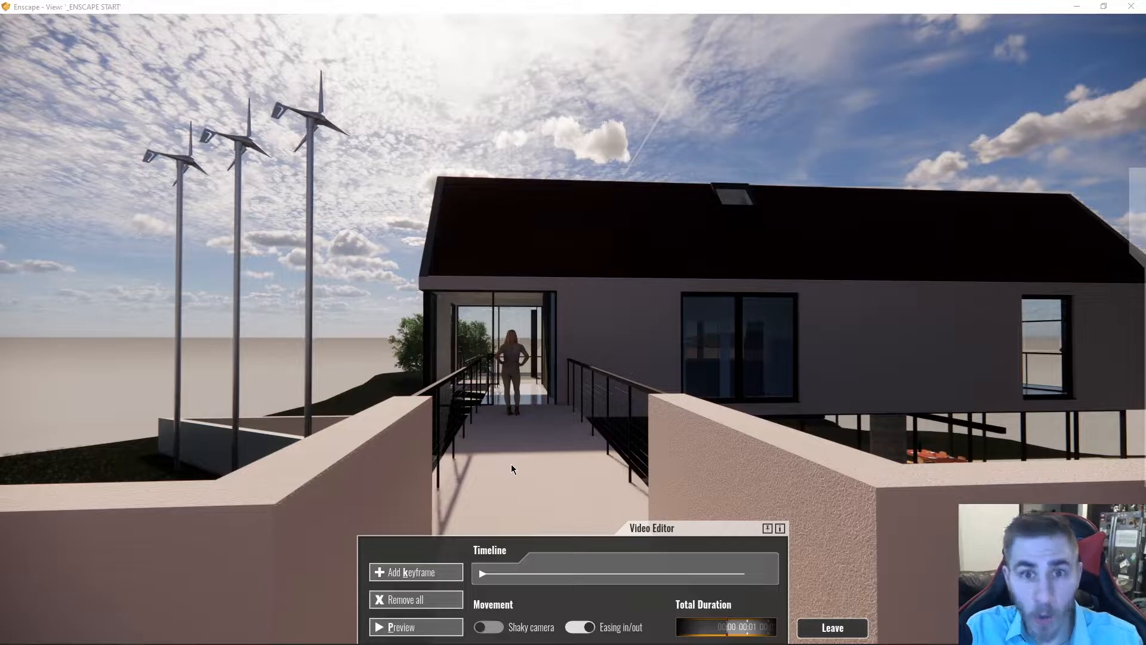
Step: Examine the first keyframe's camera marker above the walkway from behind and to its side
drag(565, 495, 919, 525)
key(a)
key(s)
key(w)
key(a)
key(w)
key(d)
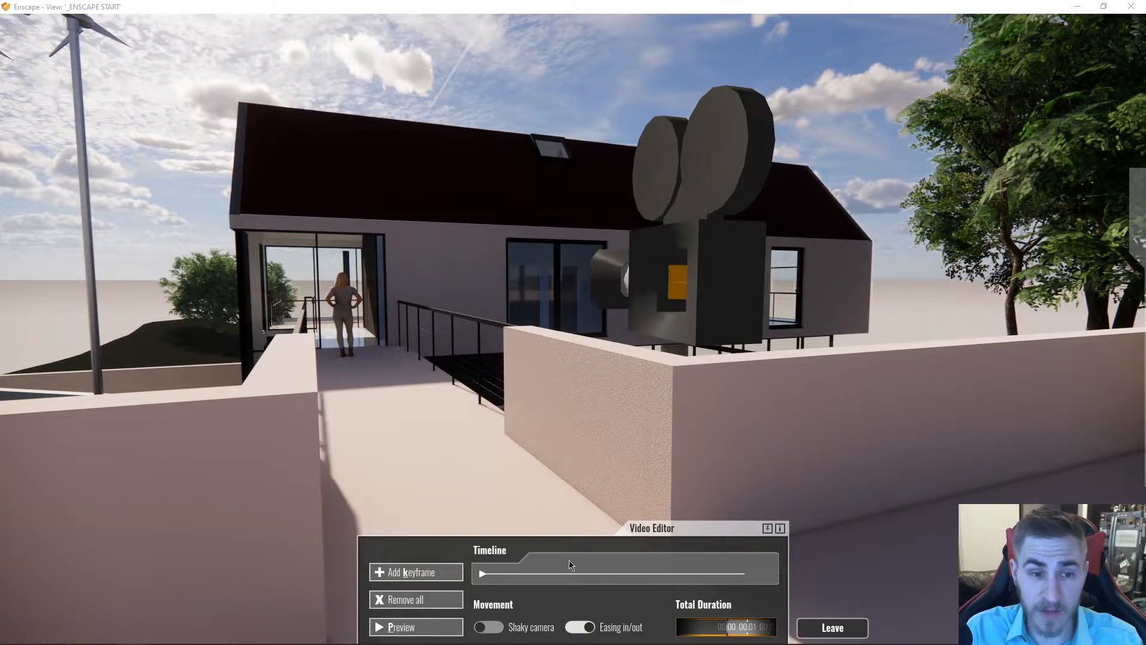
Step: Go through the entrance and hallway to the terrace doorway and add a second keyframe facing the terrace
drag(472, 447, 340, 425)
key(w)
key(w)
key(w)
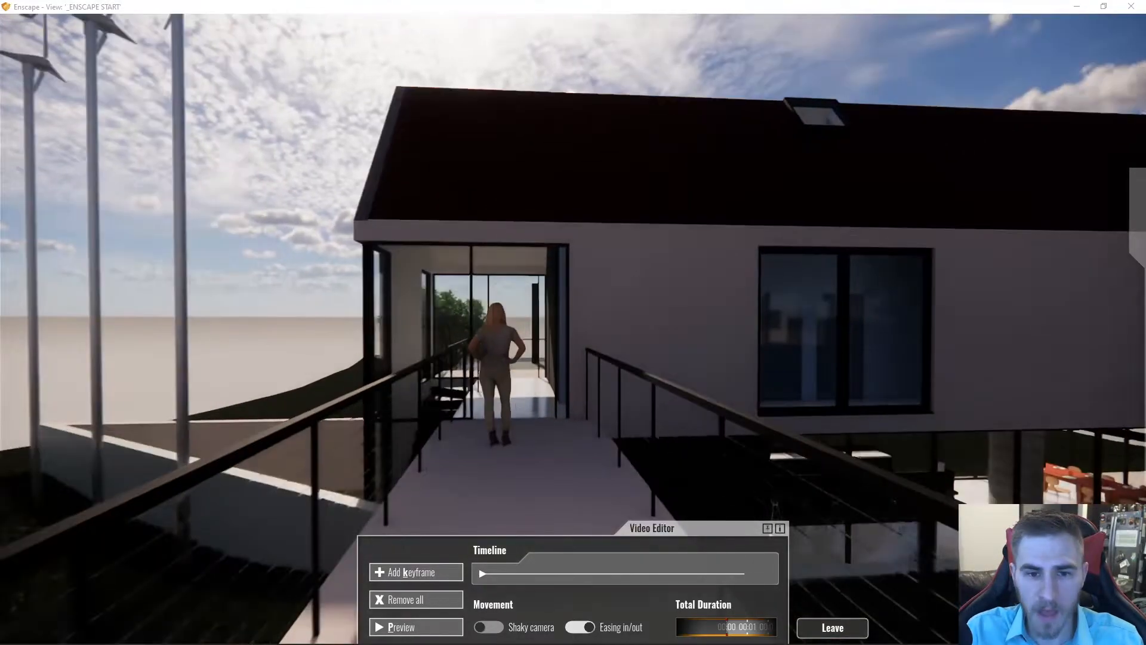
key(w)
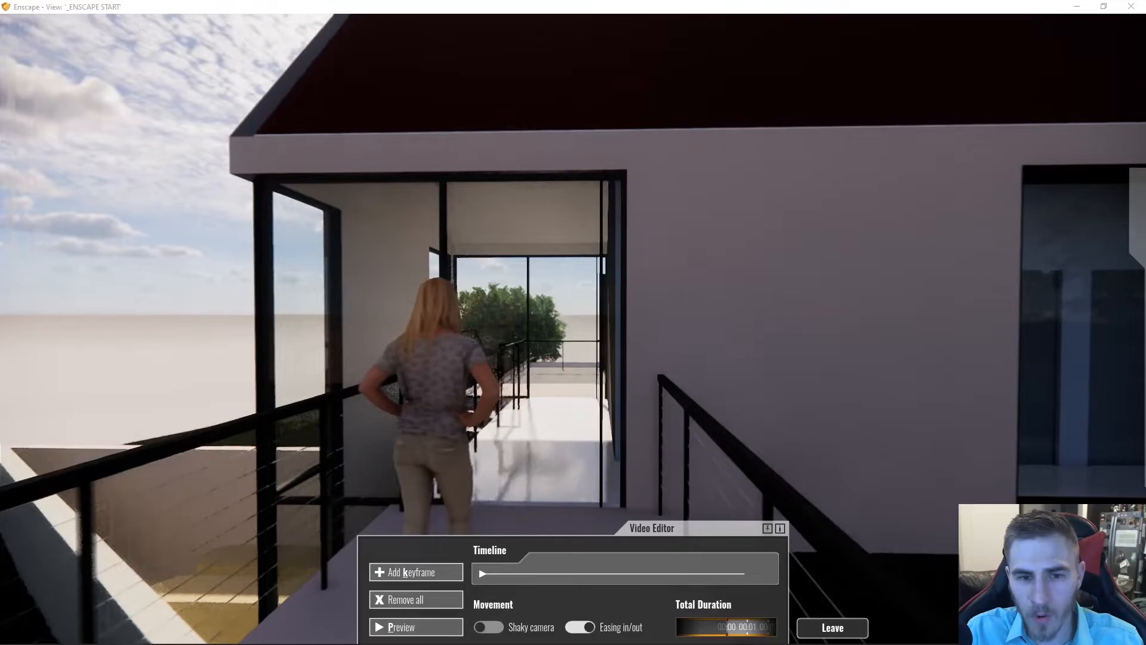
key(w)
key(w)
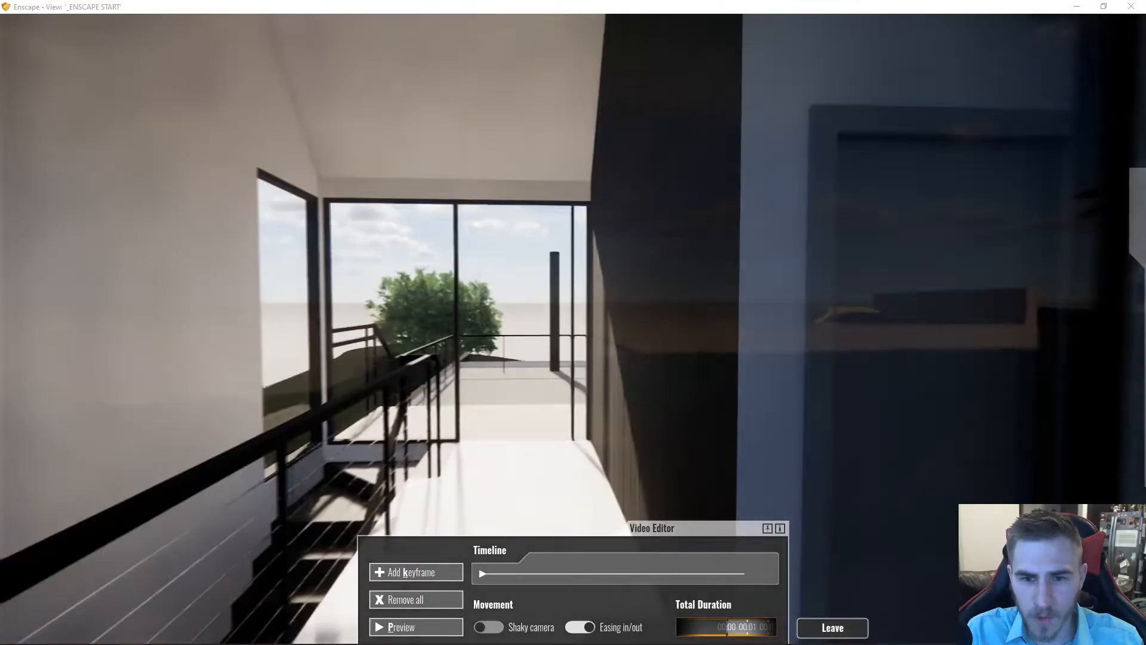
key(w)
key(w)
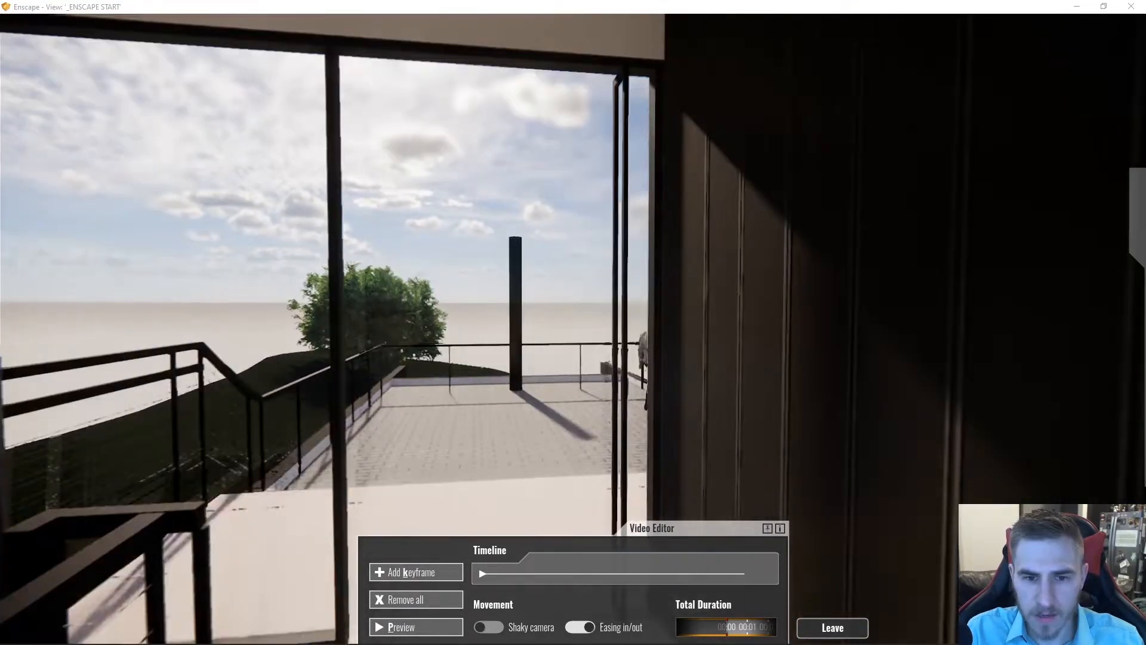
key(w)
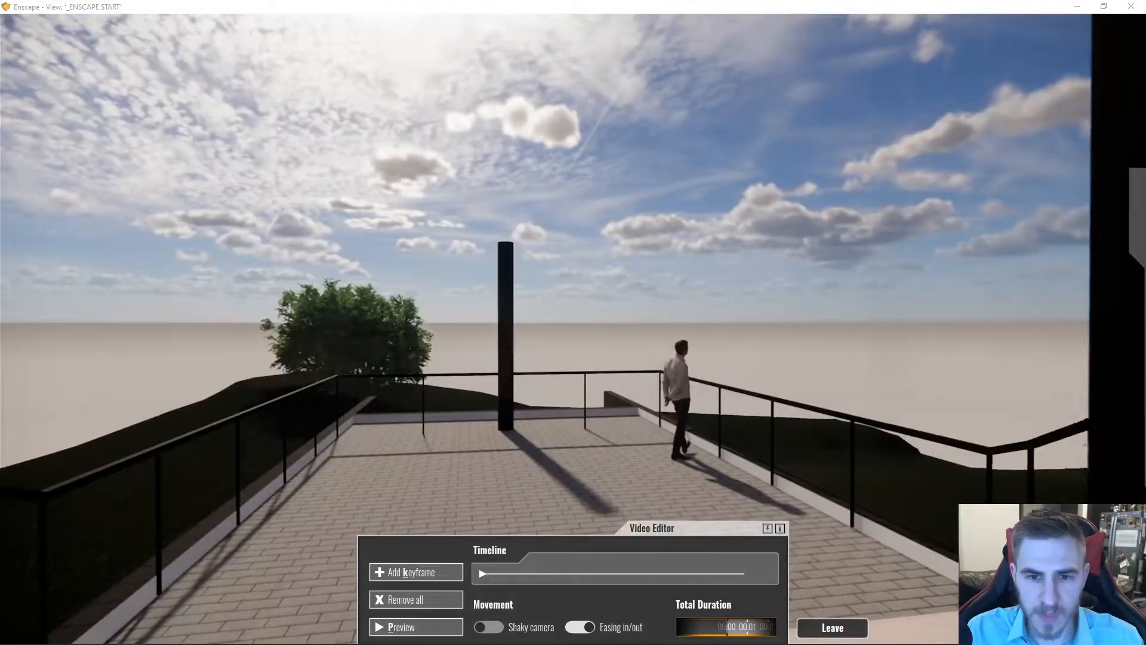
key(a)
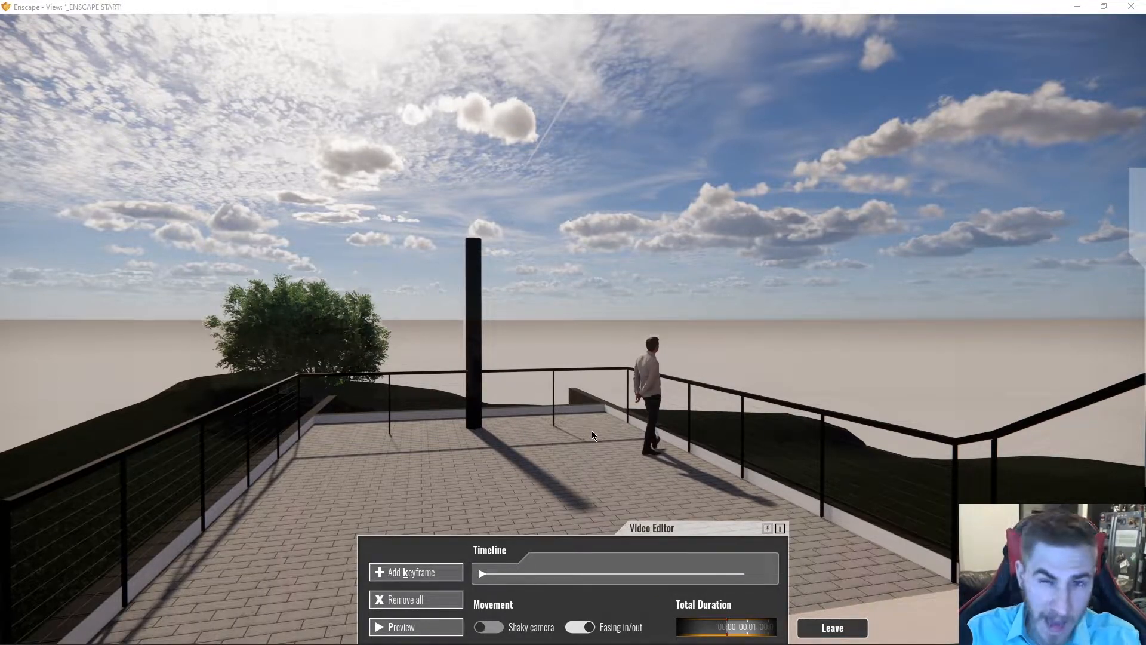
drag(594, 417, 897, 309)
key(w)
key(w)
key(w)
key(w)
key(w)
key(s)
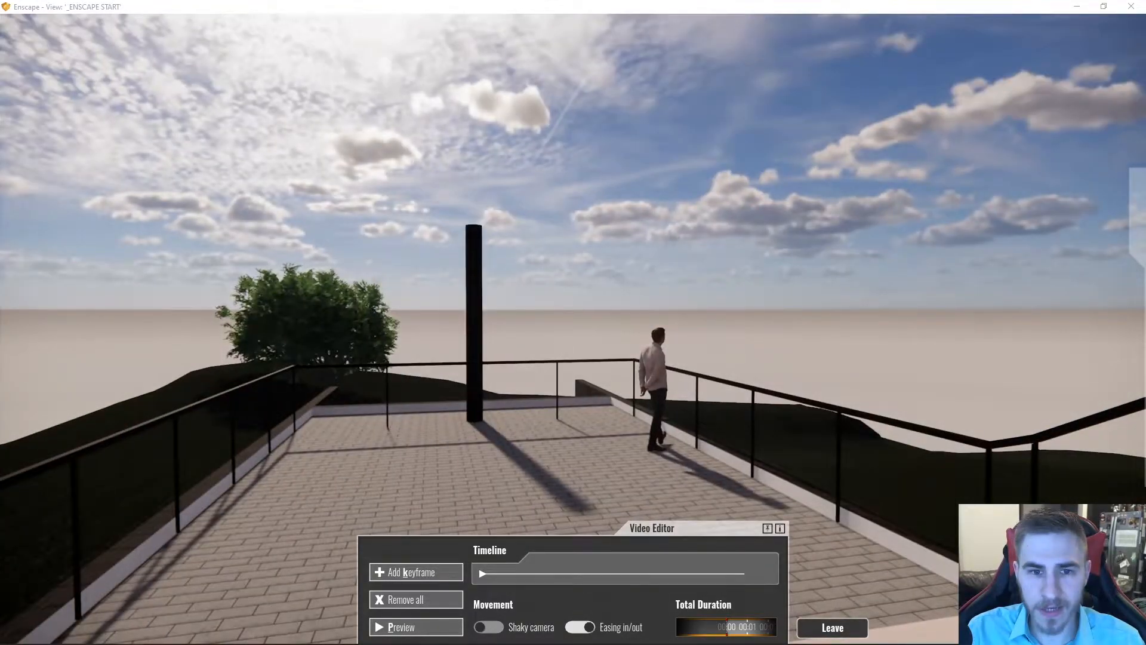
key(k)
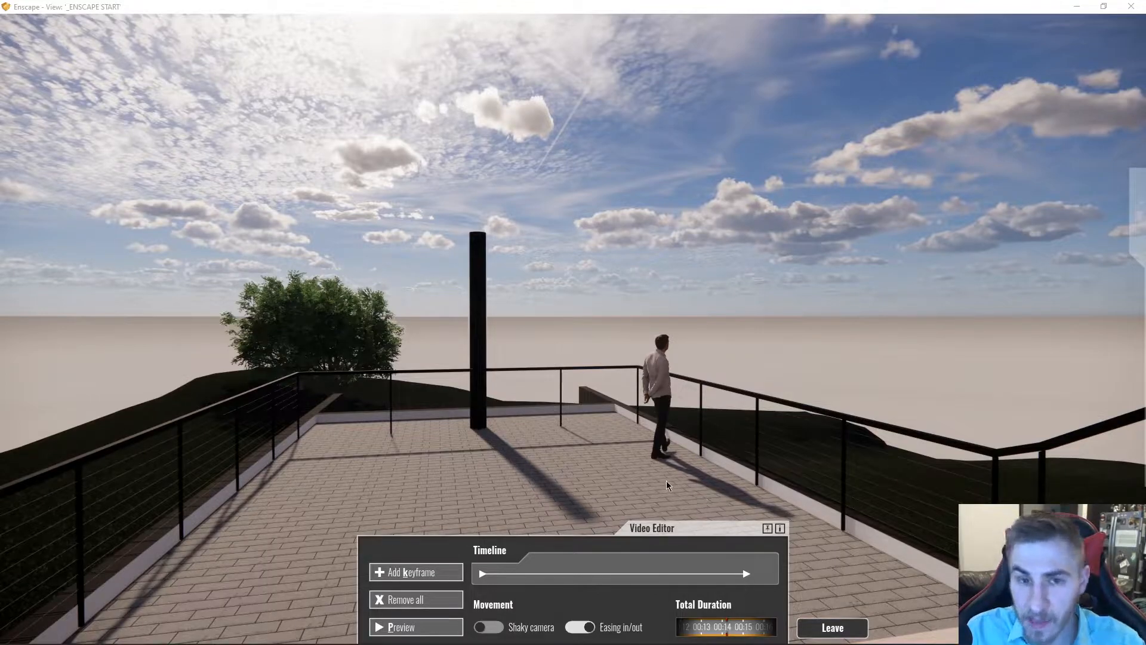
Step: View the camera path from outside the house and set the video's total duration to about 6 seconds
drag(456, 335, 633, 344)
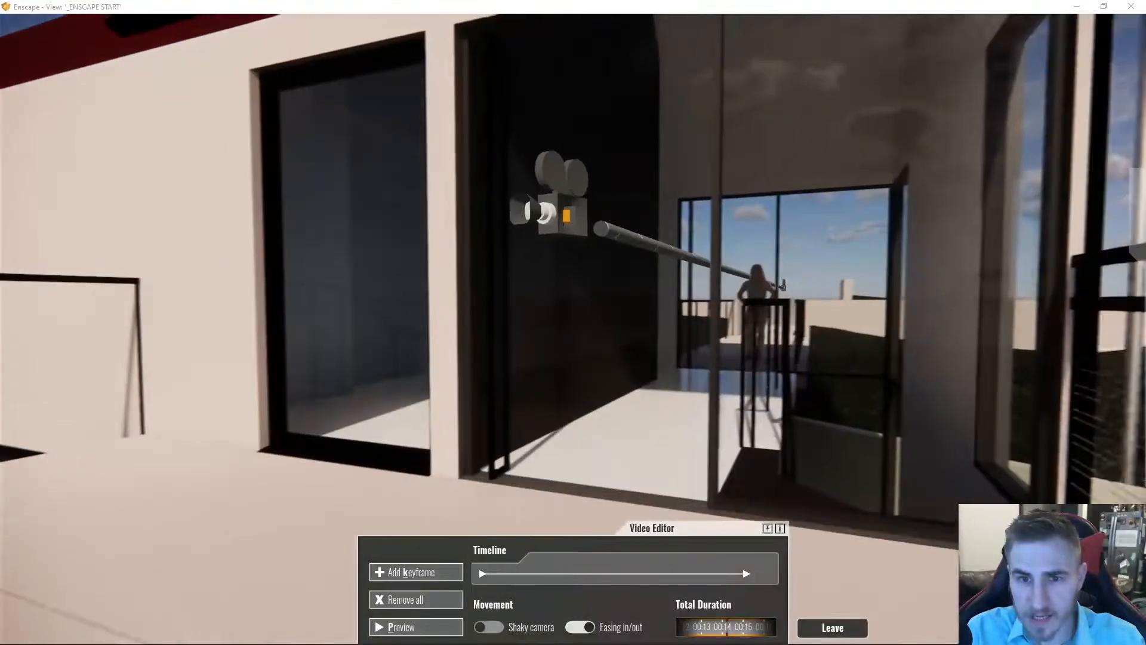
key(w)
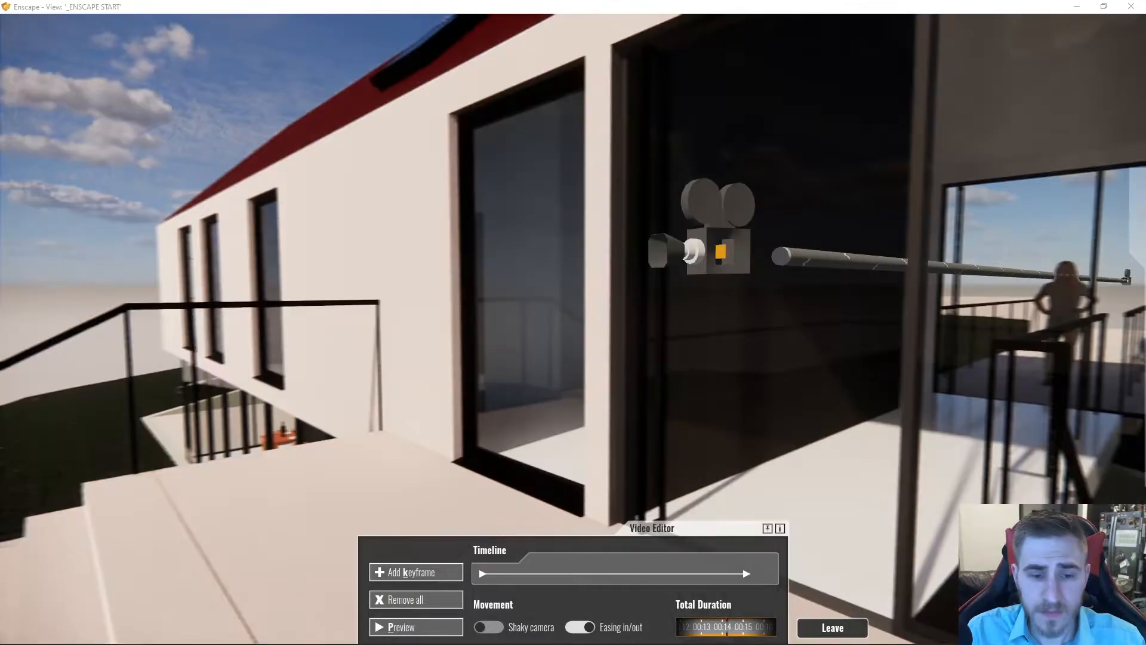
drag(573, 334, 466, 280)
key(w)
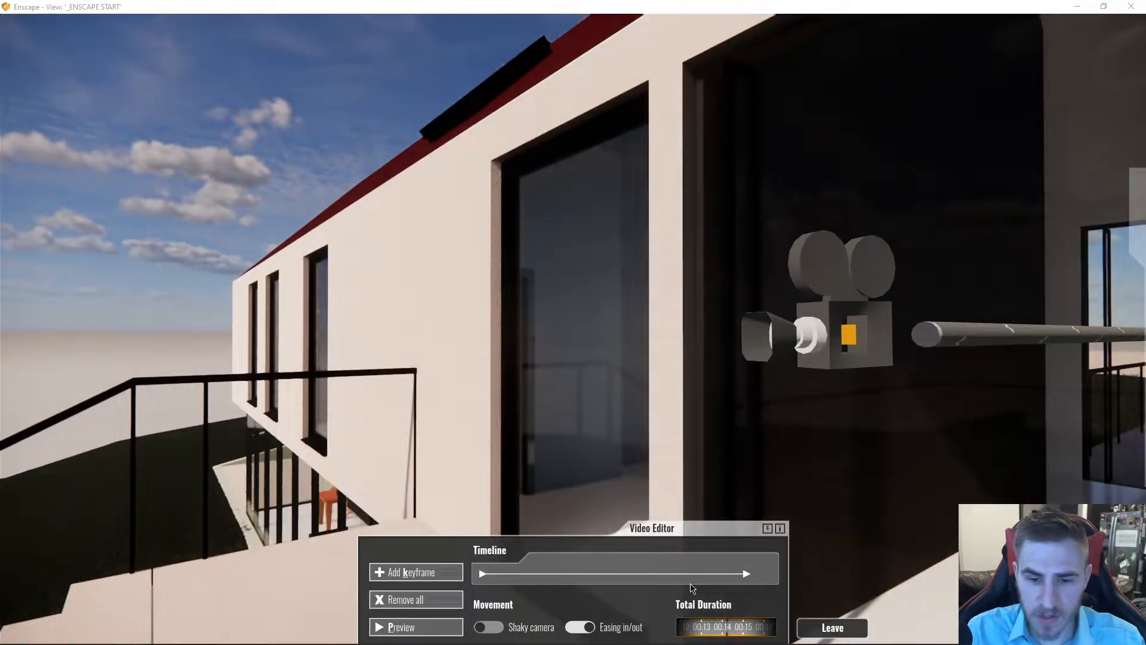
key(s)
drag(723, 627, 806, 625)
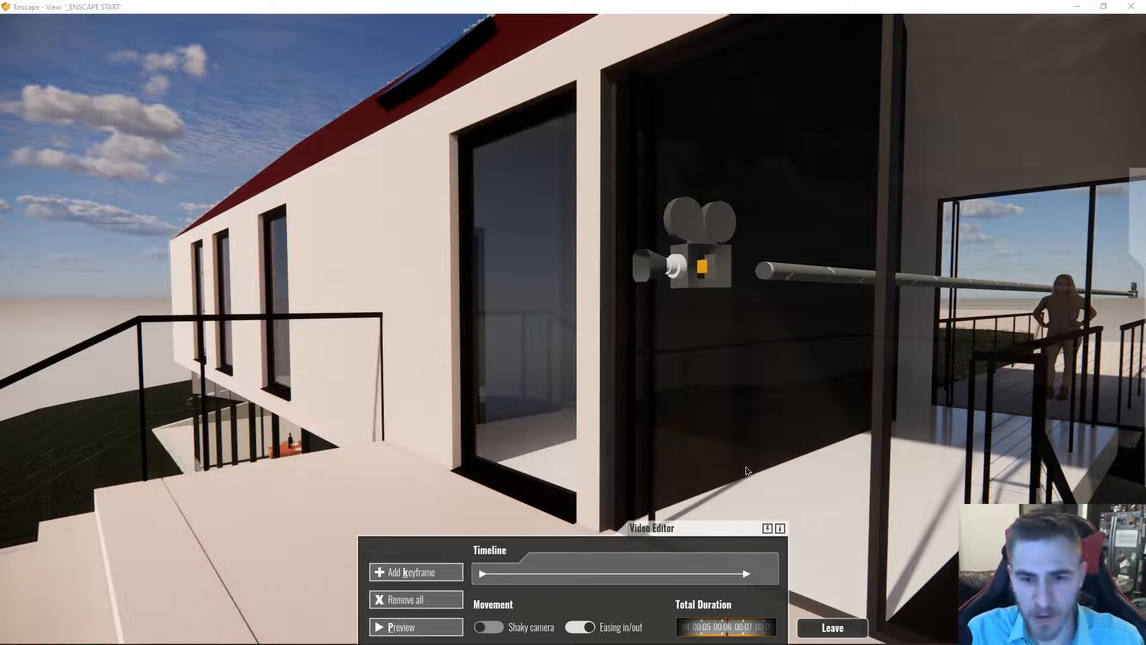
Step: Open the terrace keyframe for editing and turn its view slightly right and up across the railing
drag(760, 452, 1015, 433)
key(w)
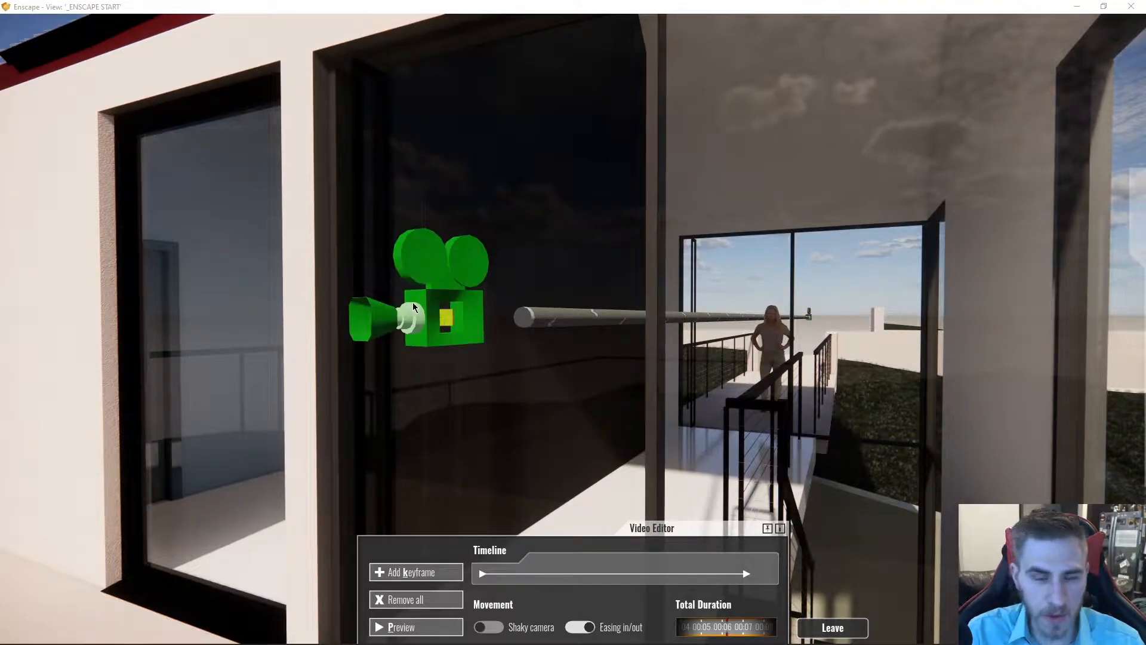
click(432, 309)
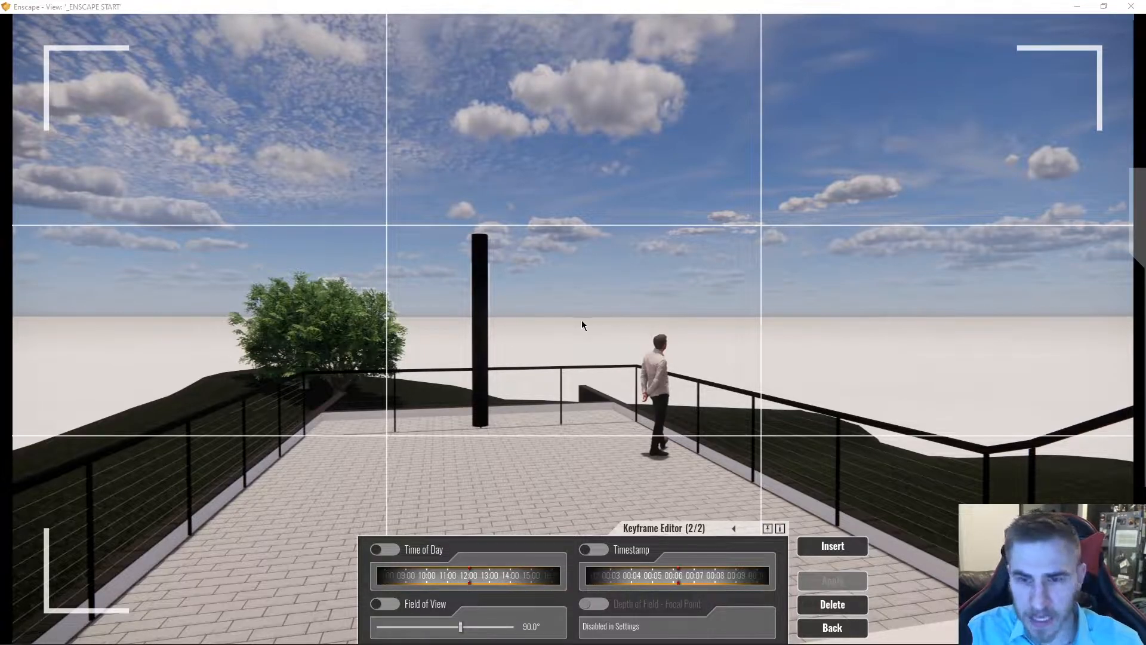
drag(590, 327, 467, 352)
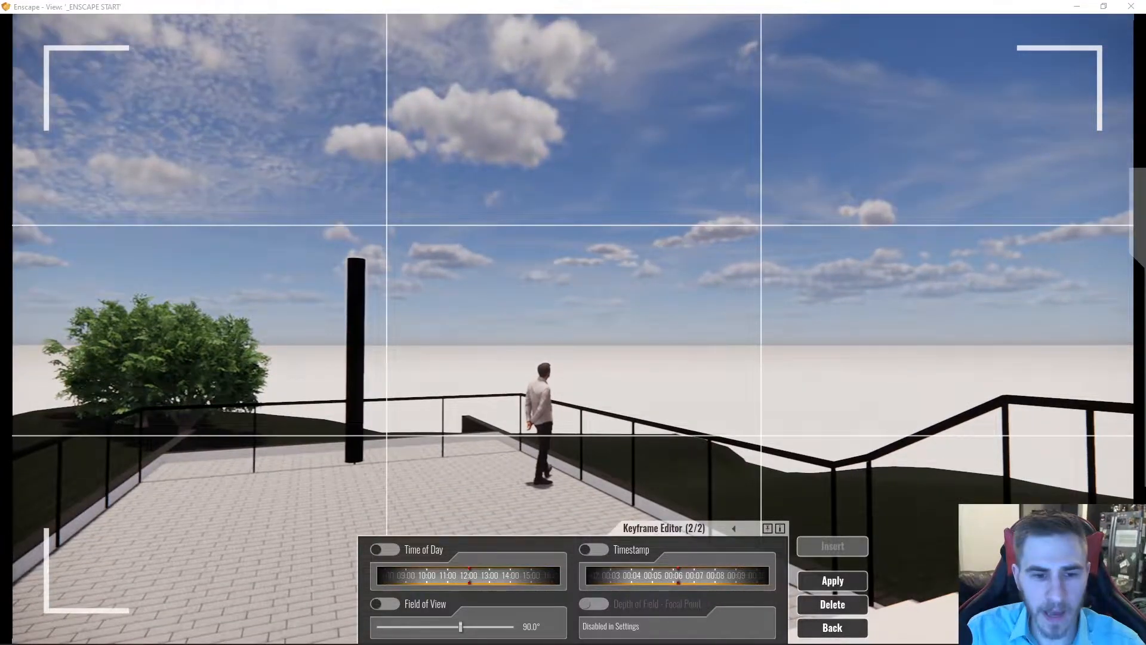
drag(574, 311, 576, 311)
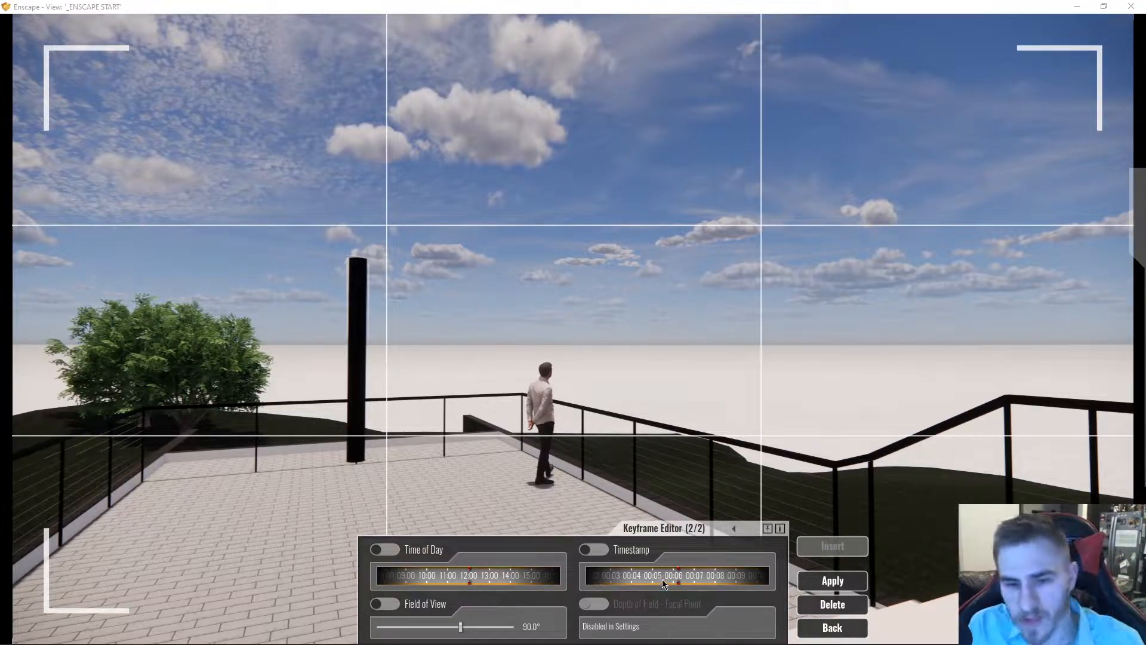
Step: Enable a timestamp of about 6 seconds on the terrace keyframe, apply the changes and return to the Video Editor
click(603, 554)
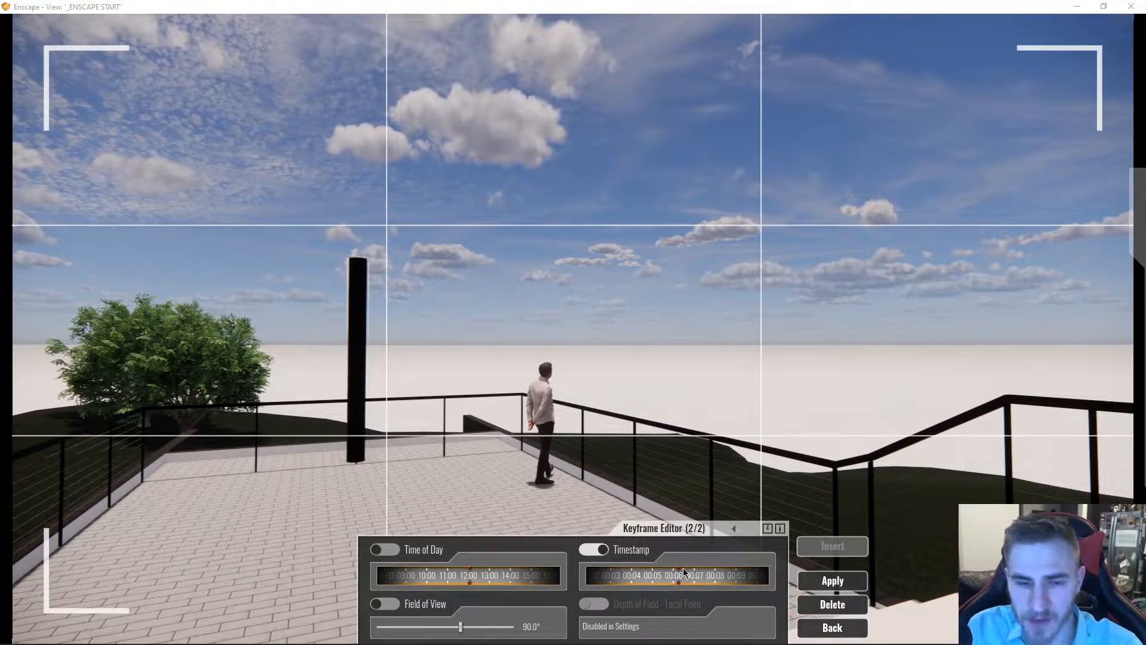
drag(683, 587, 686, 587)
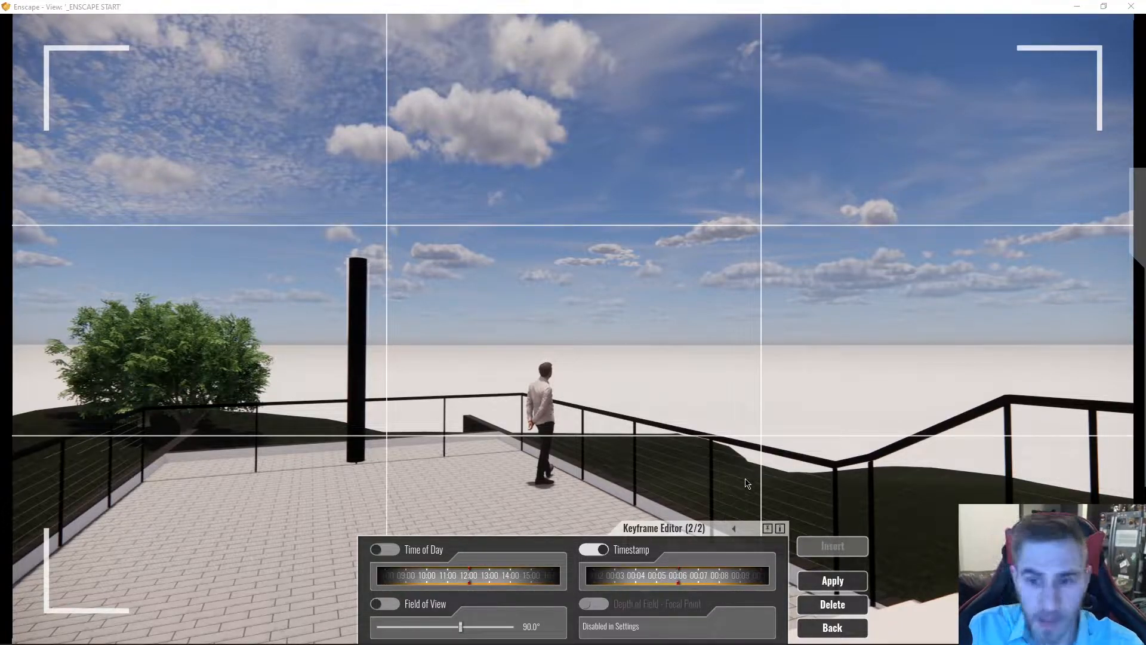
click(849, 574)
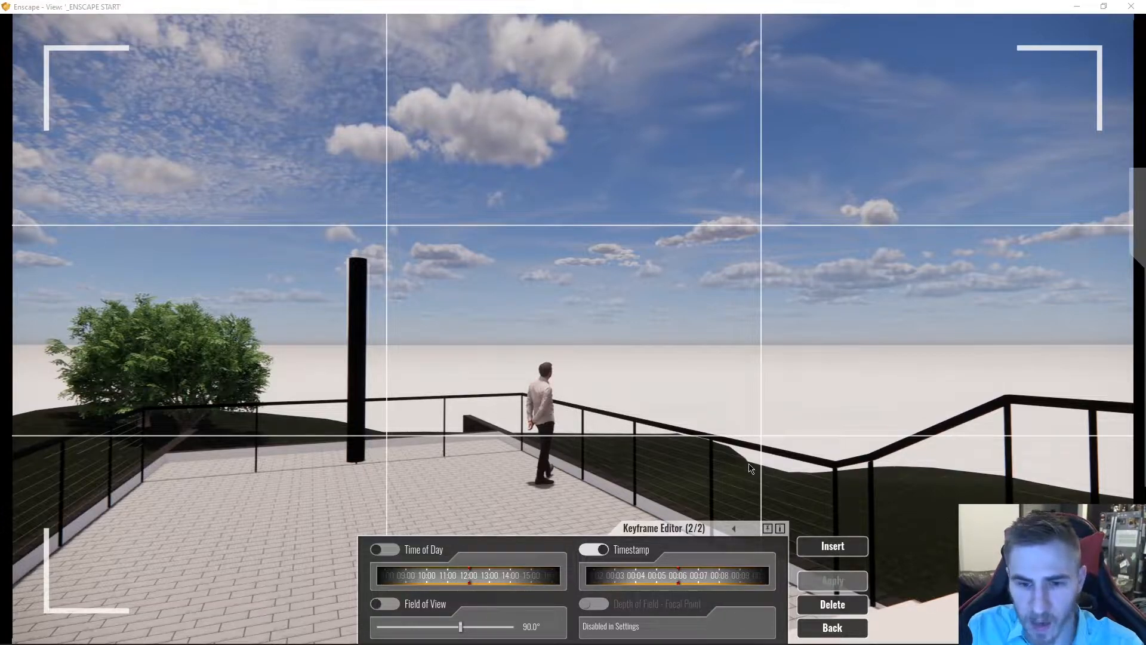
click(832, 628)
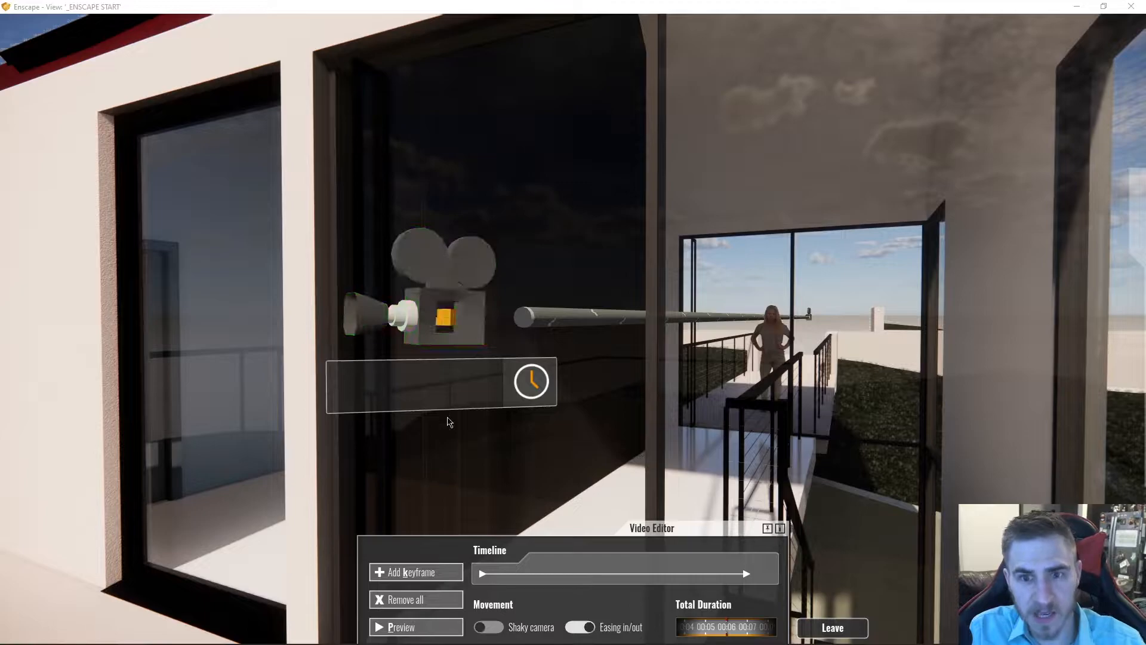
Step: Examine the camera path through the hallway and the timestamp marker at the terrace keyframe
drag(861, 411, 892, 411)
key(d)
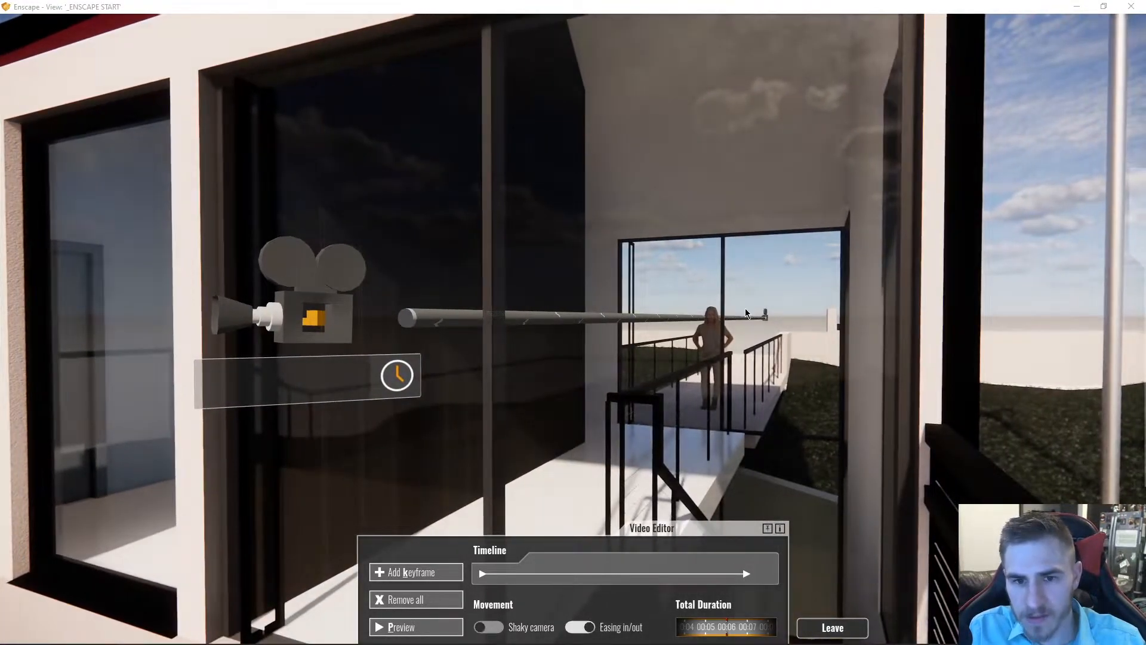
drag(607, 422, 513, 438)
key(w)
key(a)
key(w)
key(w)
key(d)
key(a)
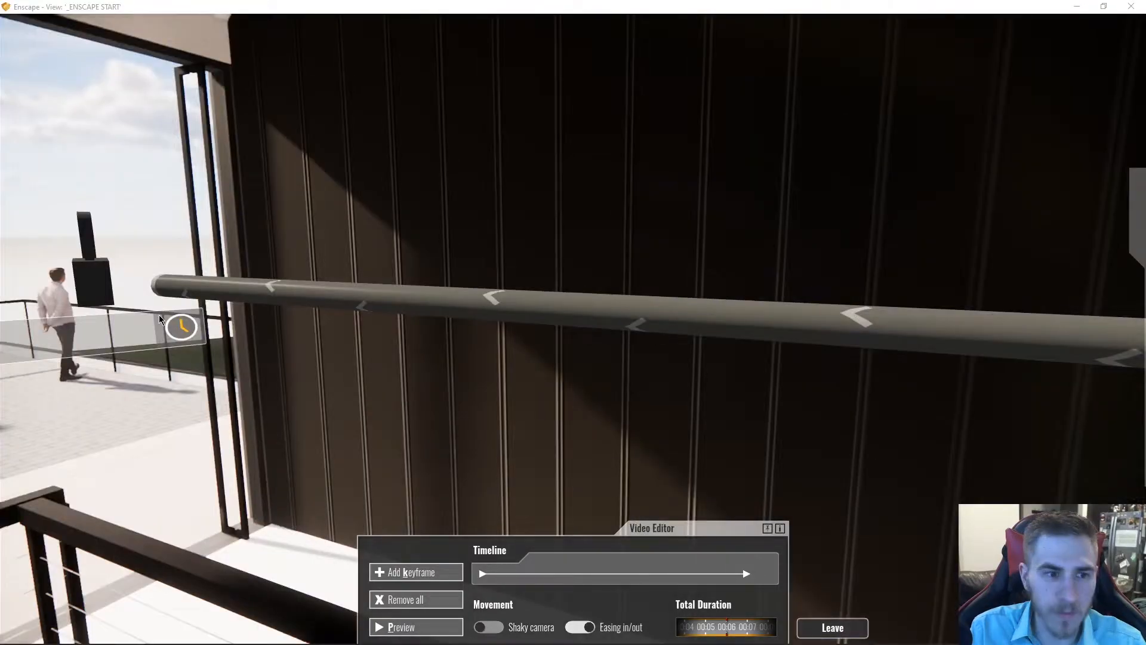
Step: Look along the camera path inside the house and start inserting a keyframe at the path point beside the dark panelled wall
drag(159, 319, 168, 319)
drag(247, 382, 339, 358)
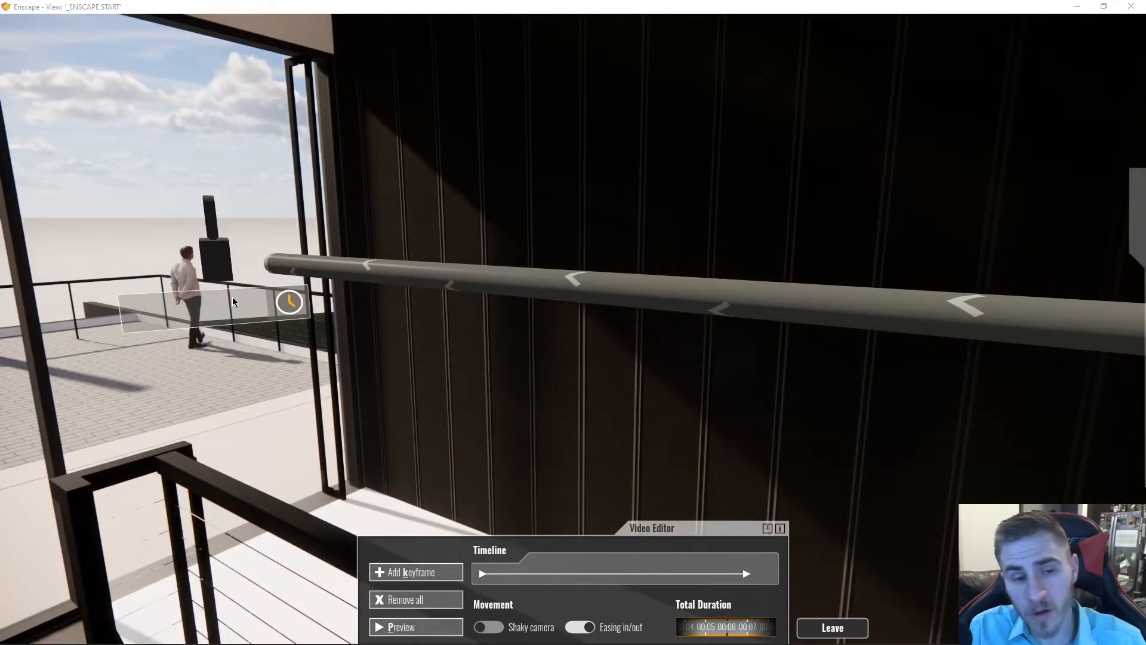
drag(231, 297, 847, 308)
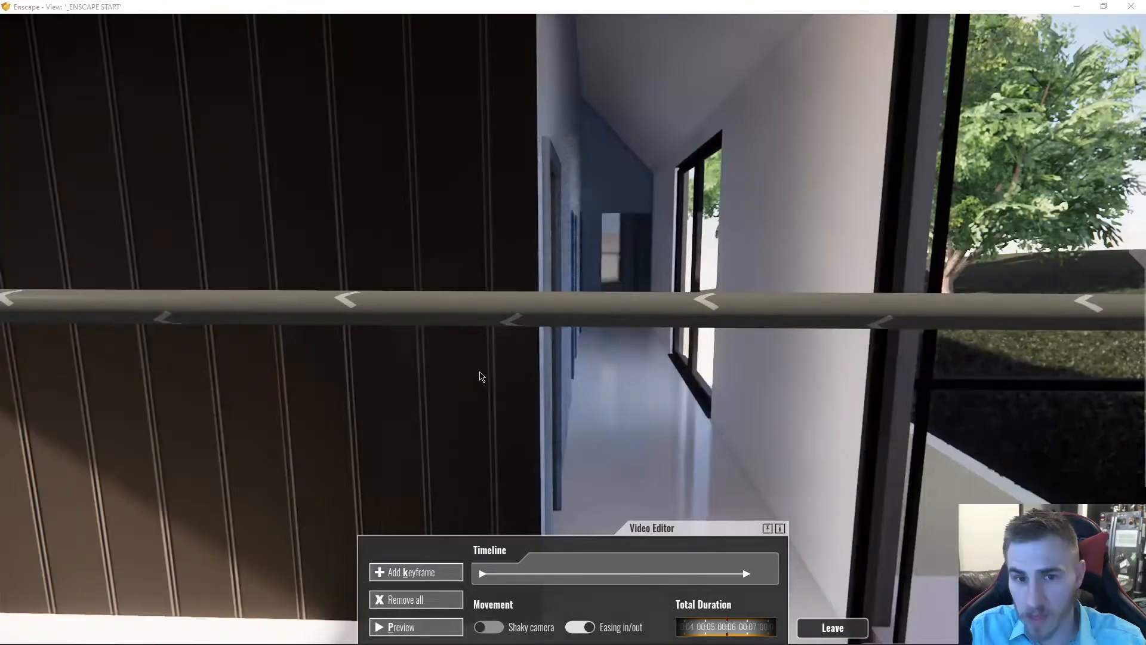
drag(604, 418, 379, 307)
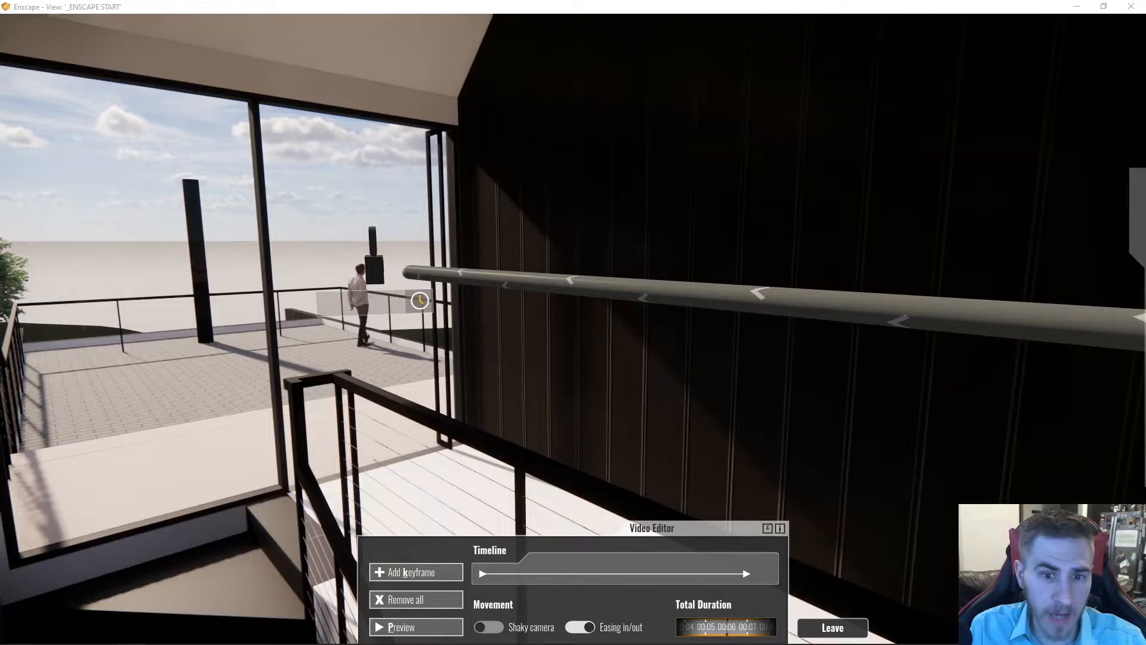
drag(380, 307, 673, 289)
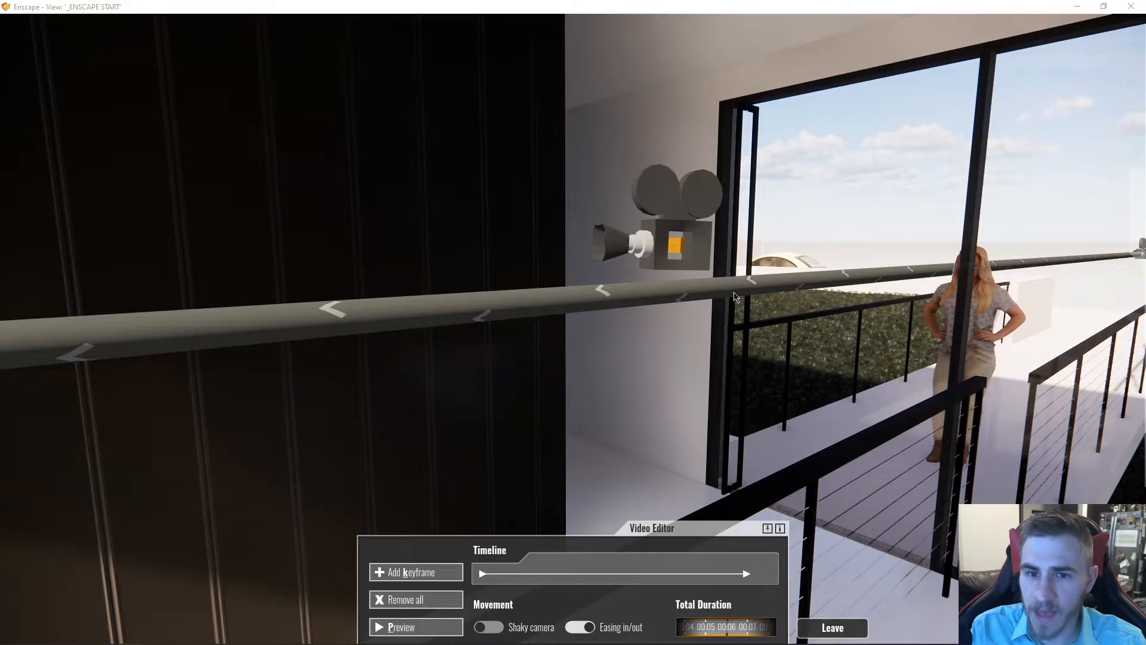
click(652, 267)
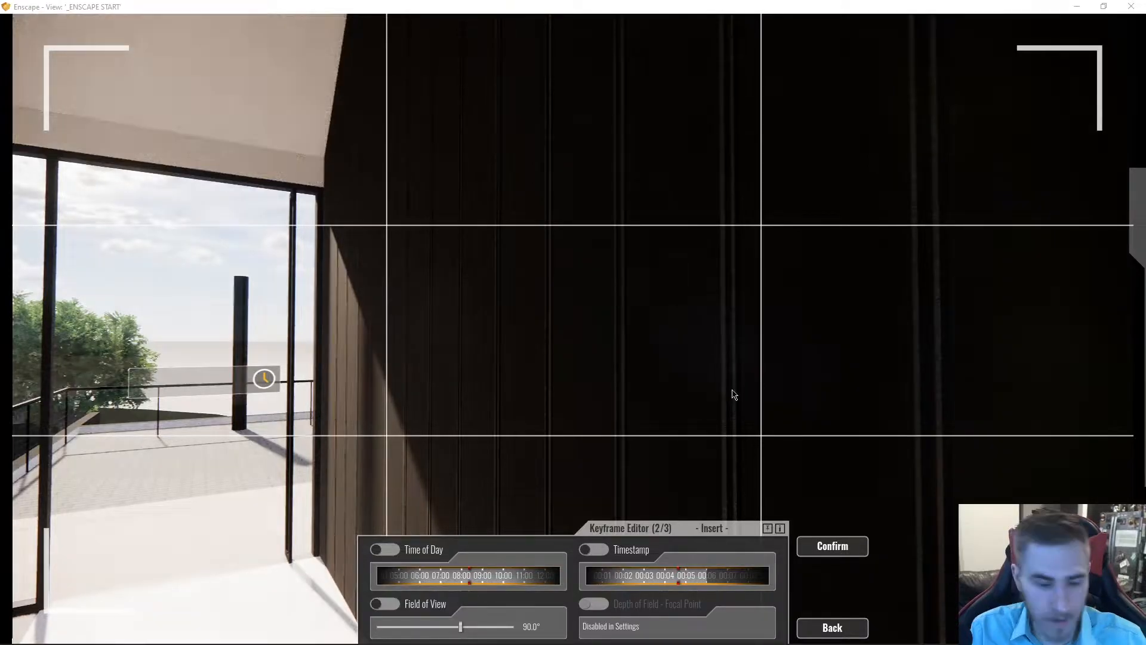
Step: Turn the new keyframe's view down the hallway, raise it slightly and reposition the camera just outside the hallway entrance
drag(734, 395, 1038, 395)
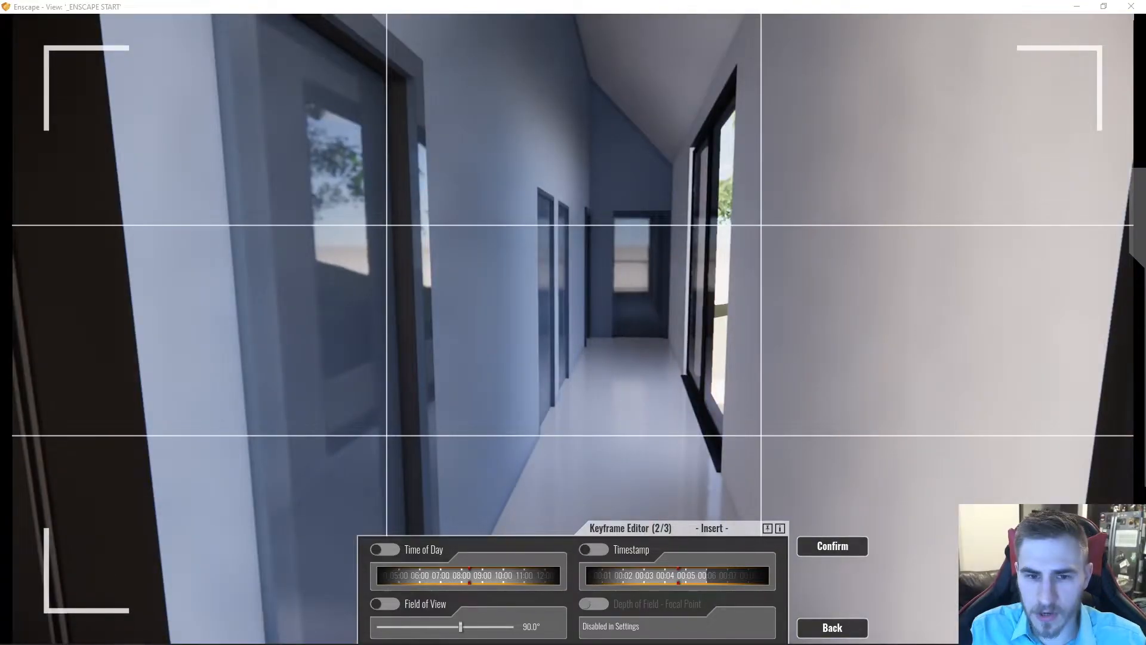
drag(572, 322, 585, 291)
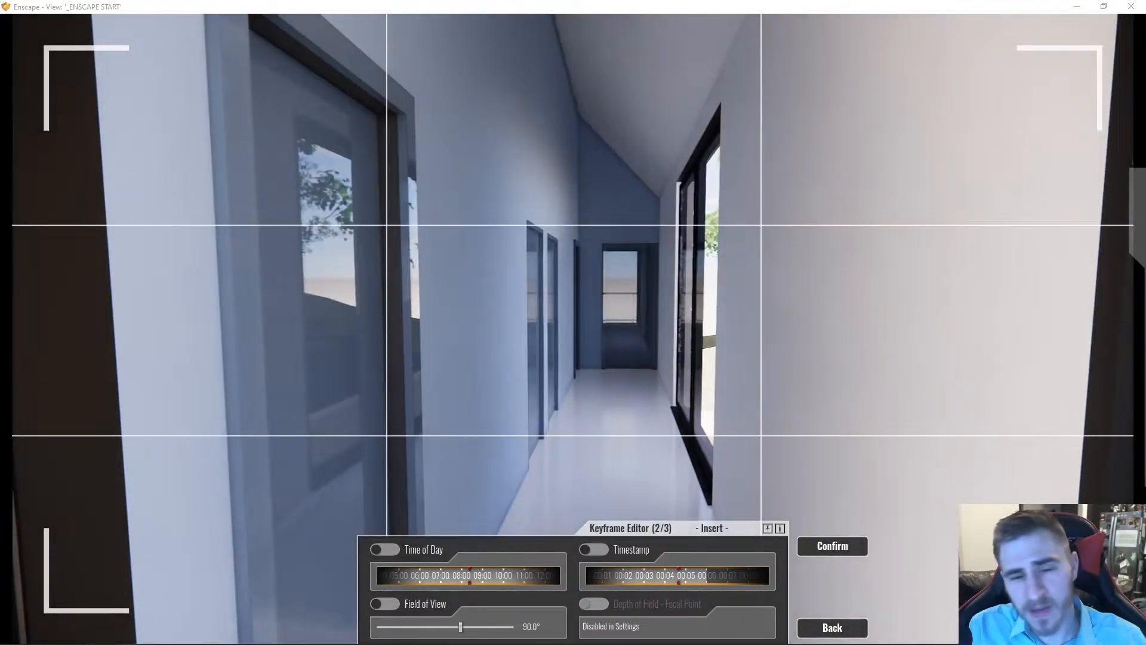
drag(612, 332, 626, 313)
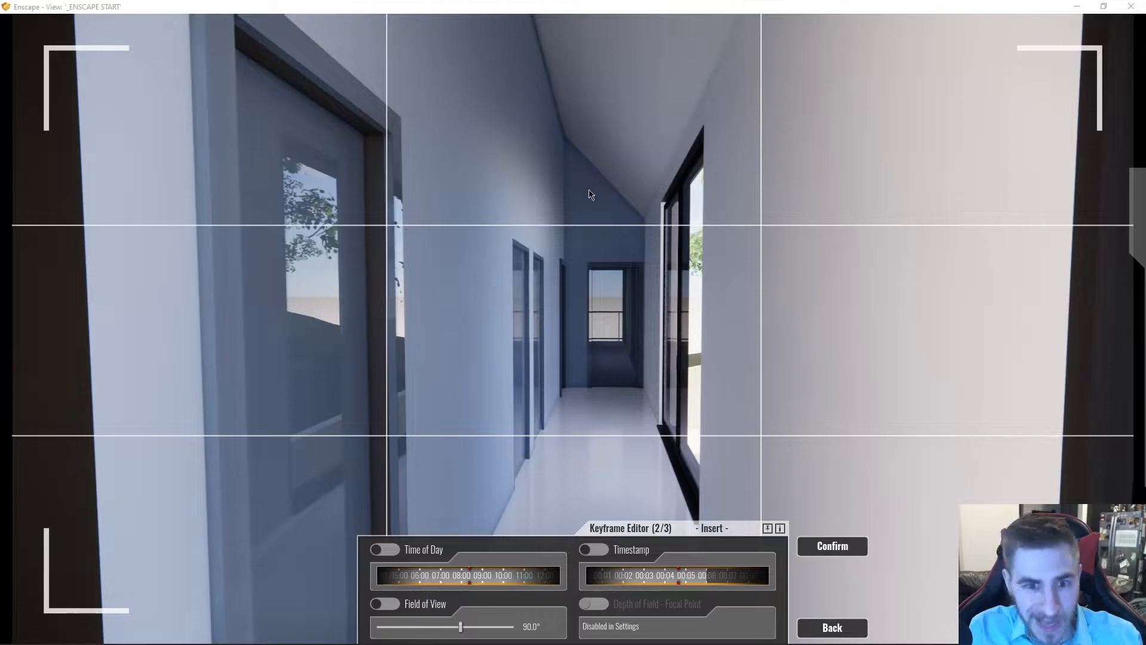
drag(598, 242, 603, 244)
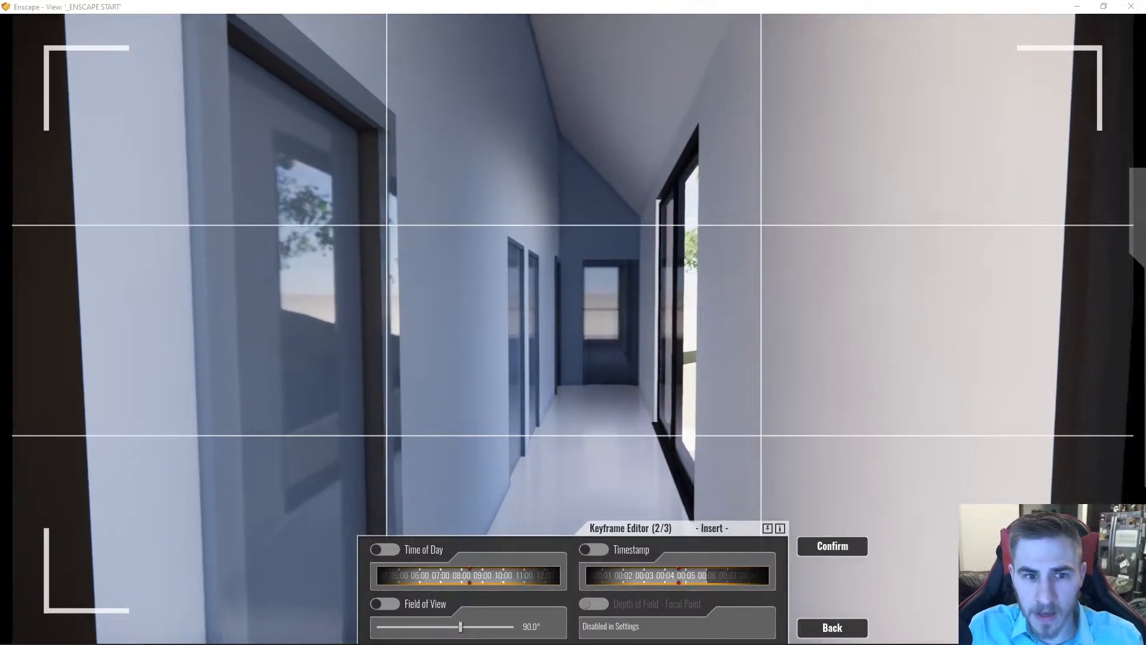
key(s)
key(d)
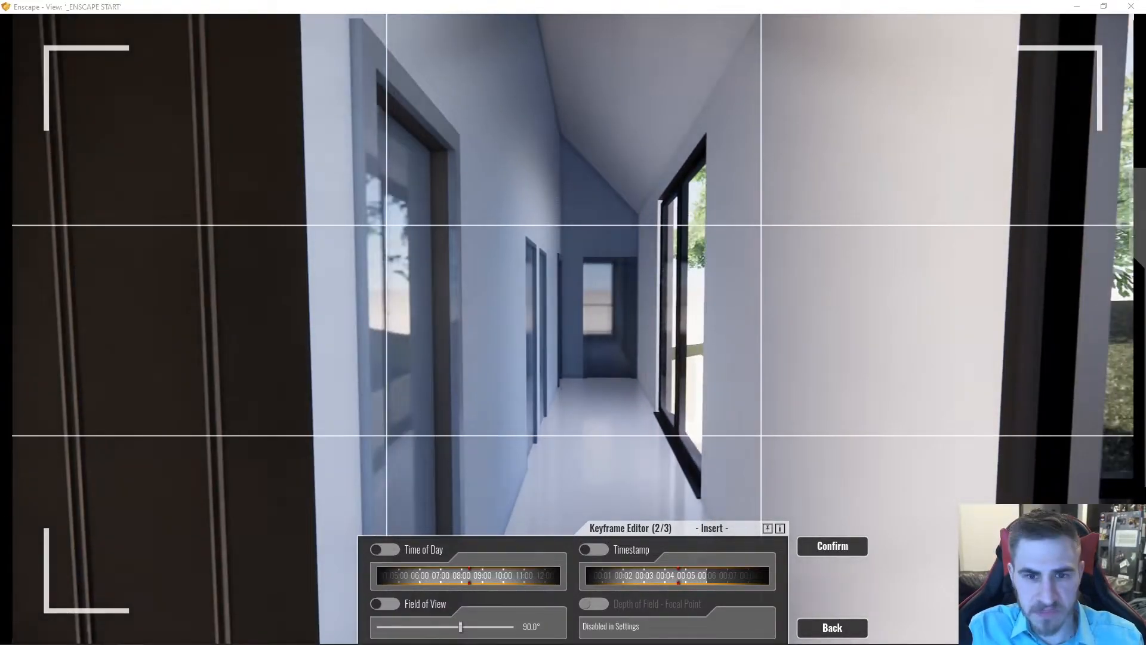
key(w)
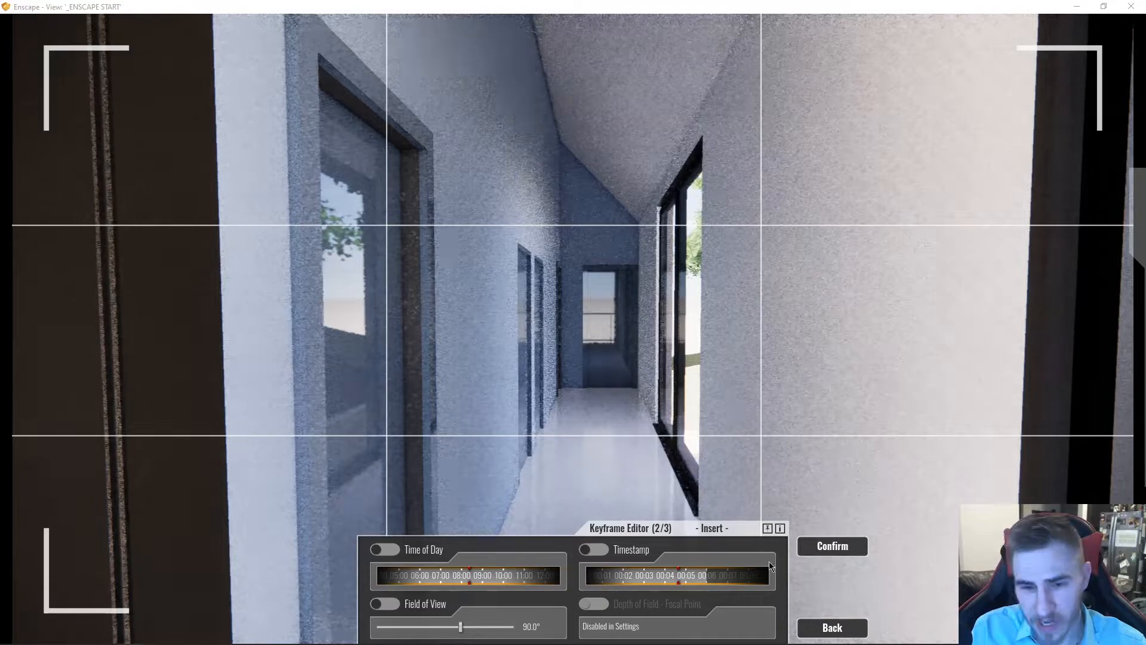
Step: Enable a timestamp of about 3 seconds on the hallway keyframe and confirm its insertion
click(593, 549)
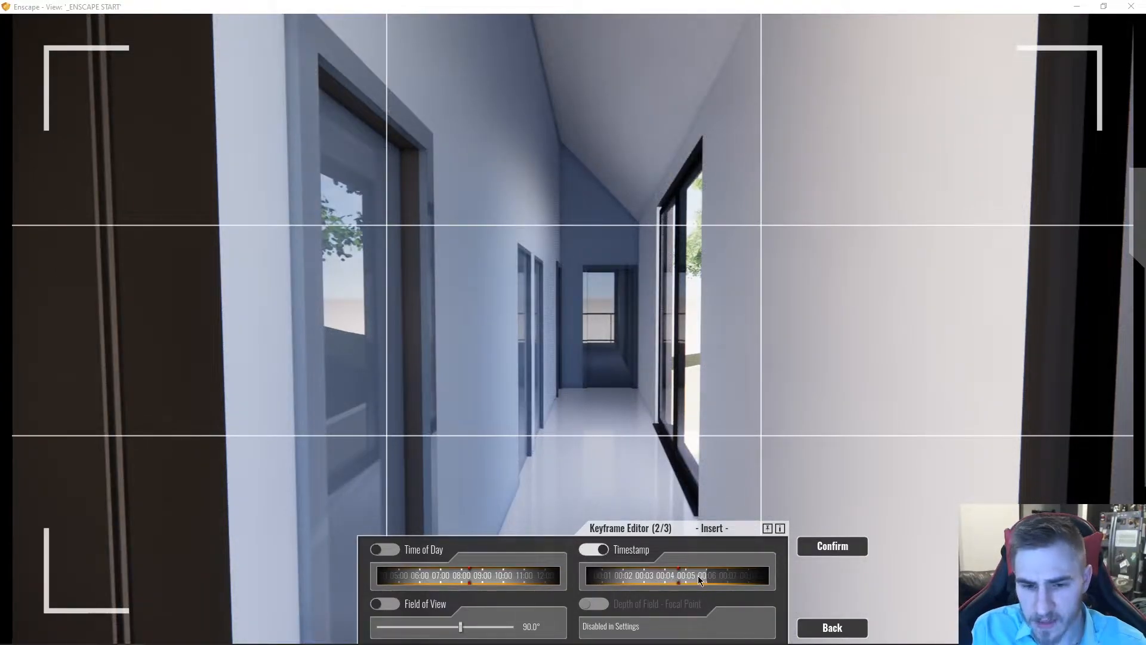
drag(675, 574, 729, 574)
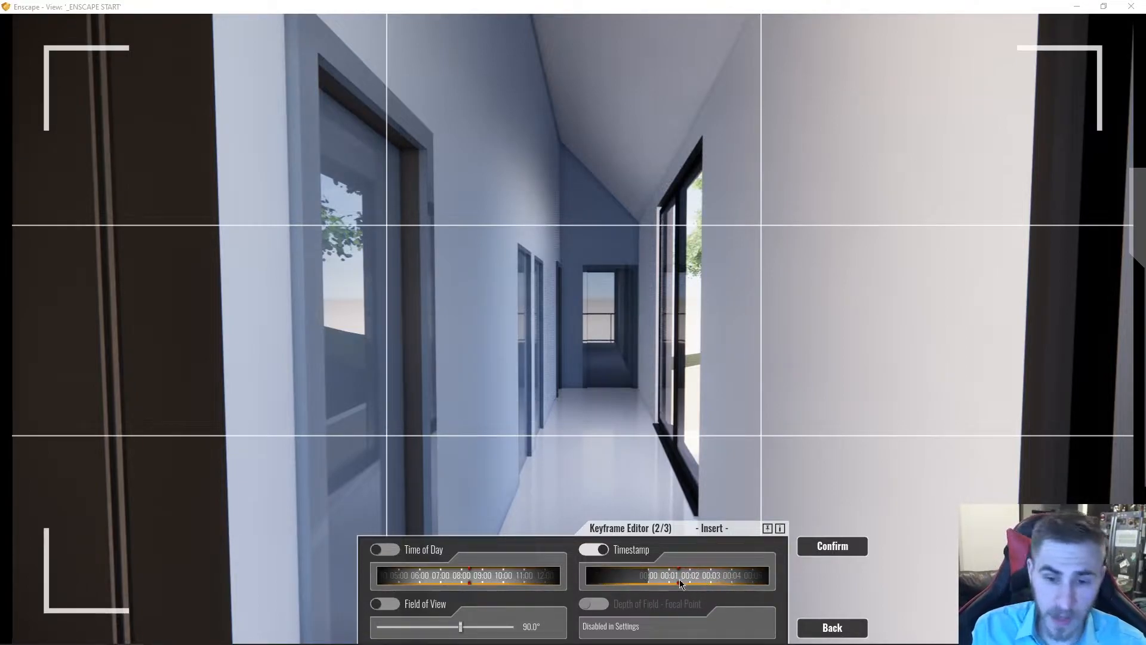
drag(696, 577, 607, 587)
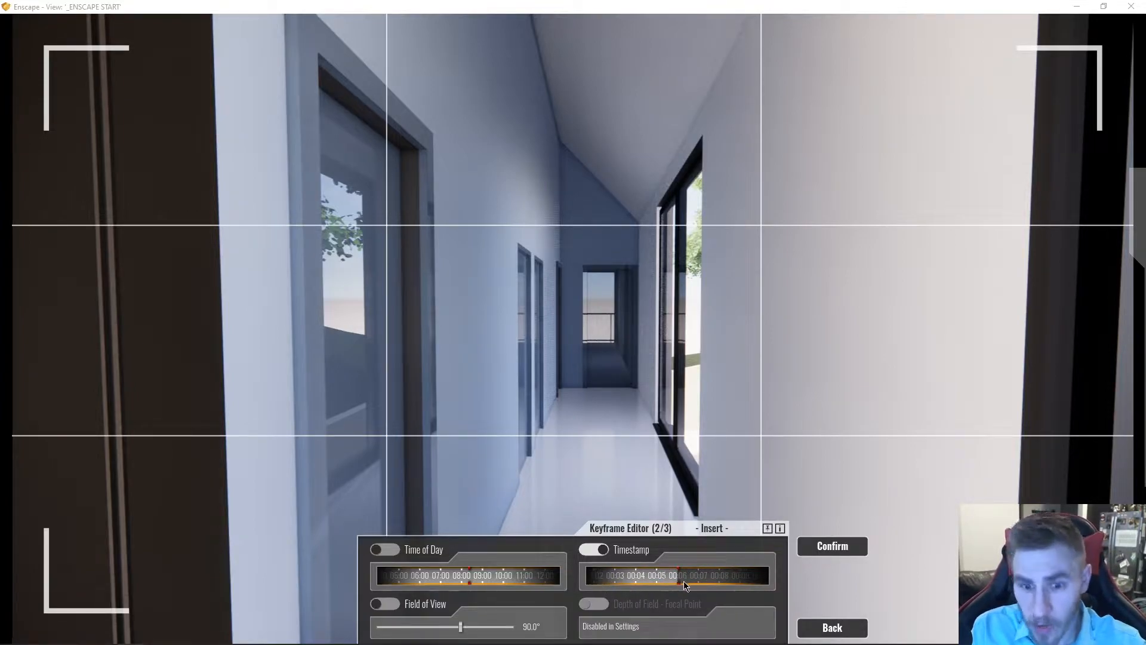
drag(658, 576, 669, 587)
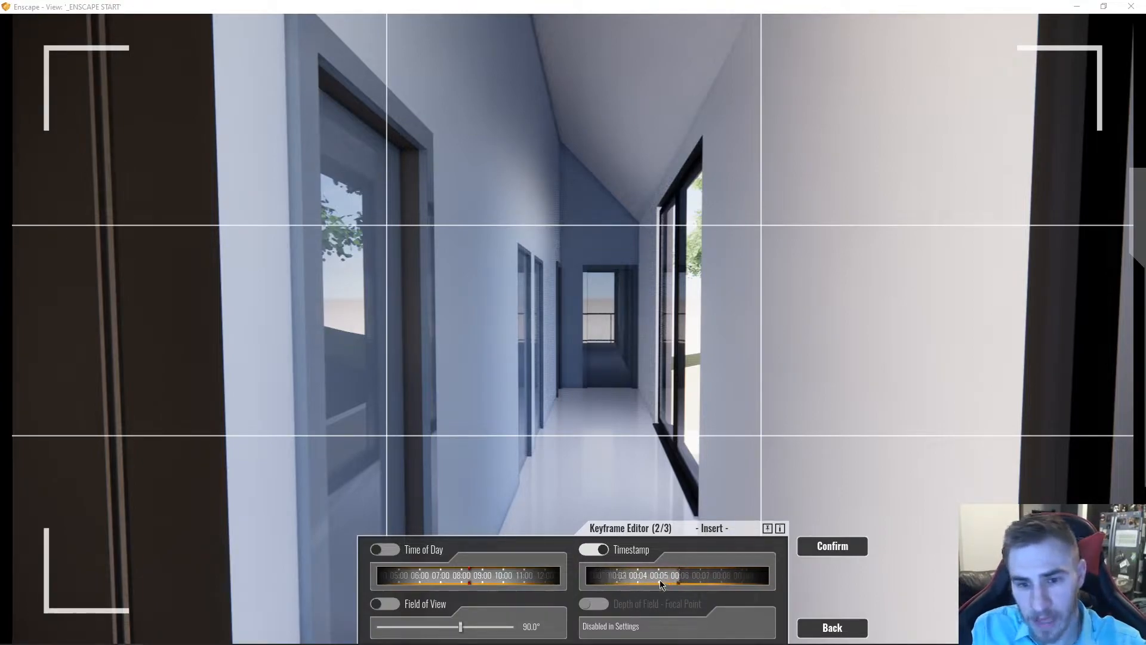
mouse_move(669, 583)
mouse_down()
mouse_move(637, 582)
mouse_move(731, 577)
mouse_move(695, 579)
mouse_move(710, 583)
mouse_up()
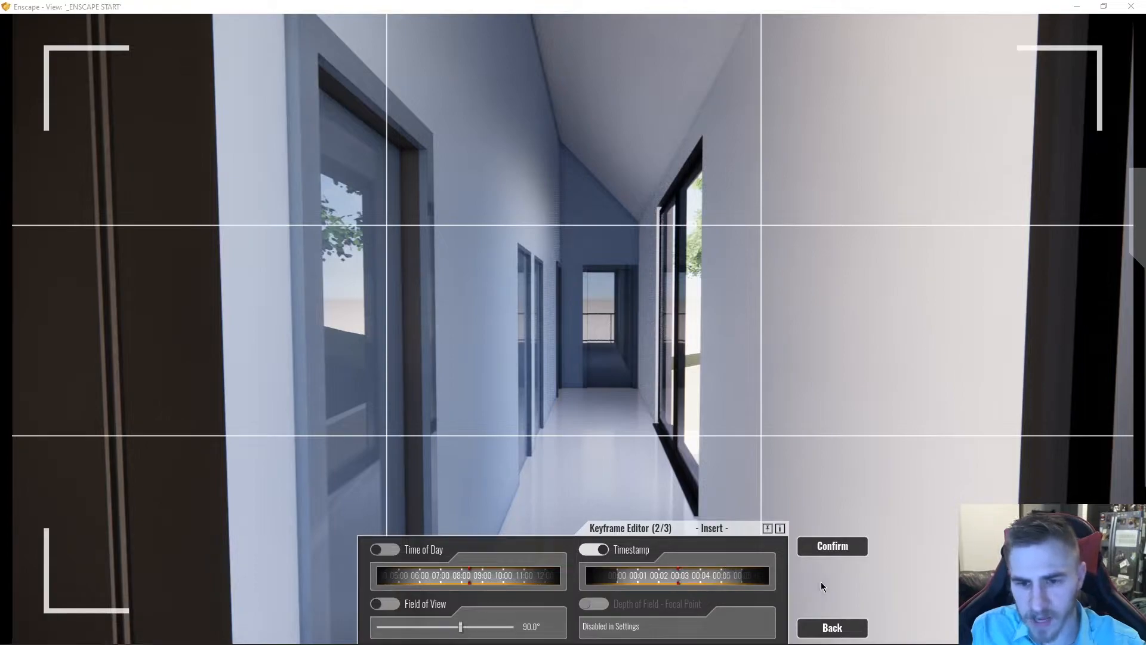
click(831, 548)
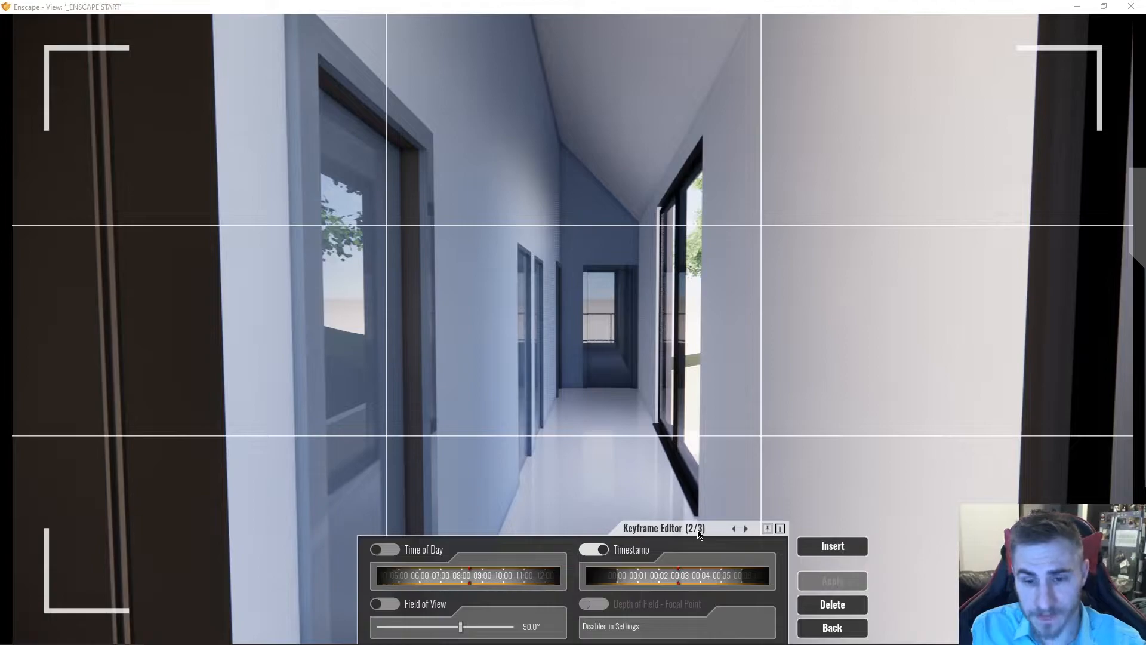
Step: Reopen the keyframes for editing, go to the first one, turn its view slightly left along the entrance bridge and apply the change
click(832, 627)
drag(573, 323, 680, 280)
click(683, 280)
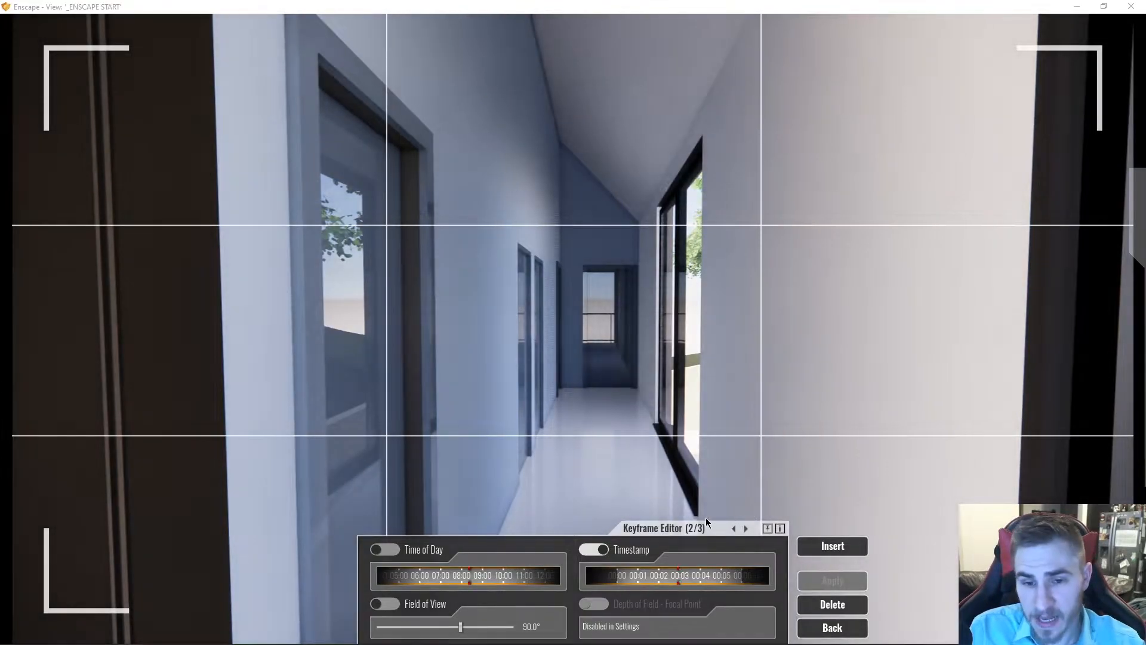
click(735, 529)
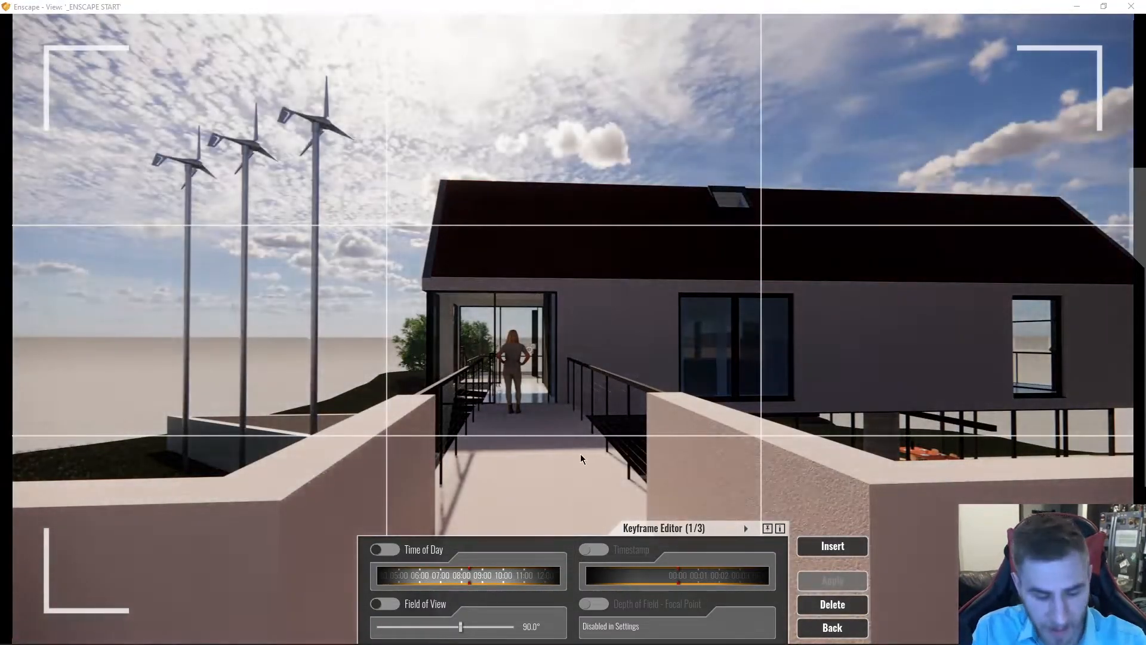
drag(820, 489, 794, 490)
mouse_move(612, 454)
mouse_down()
mouse_move(579, 456)
mouse_move(596, 455)
mouse_up()
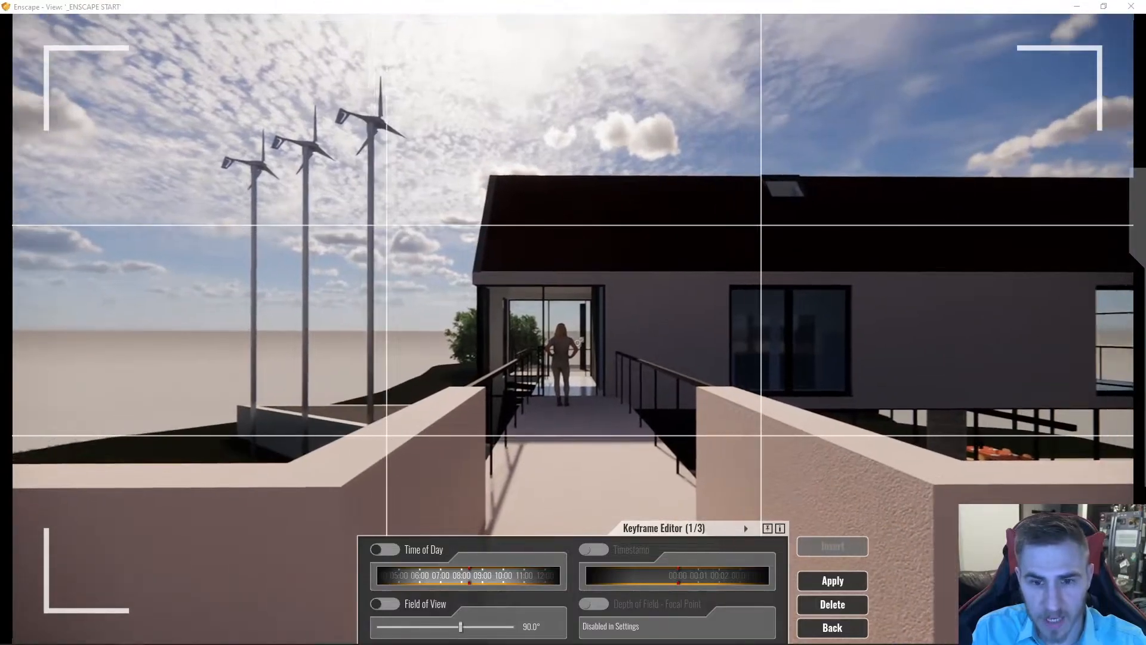
click(827, 580)
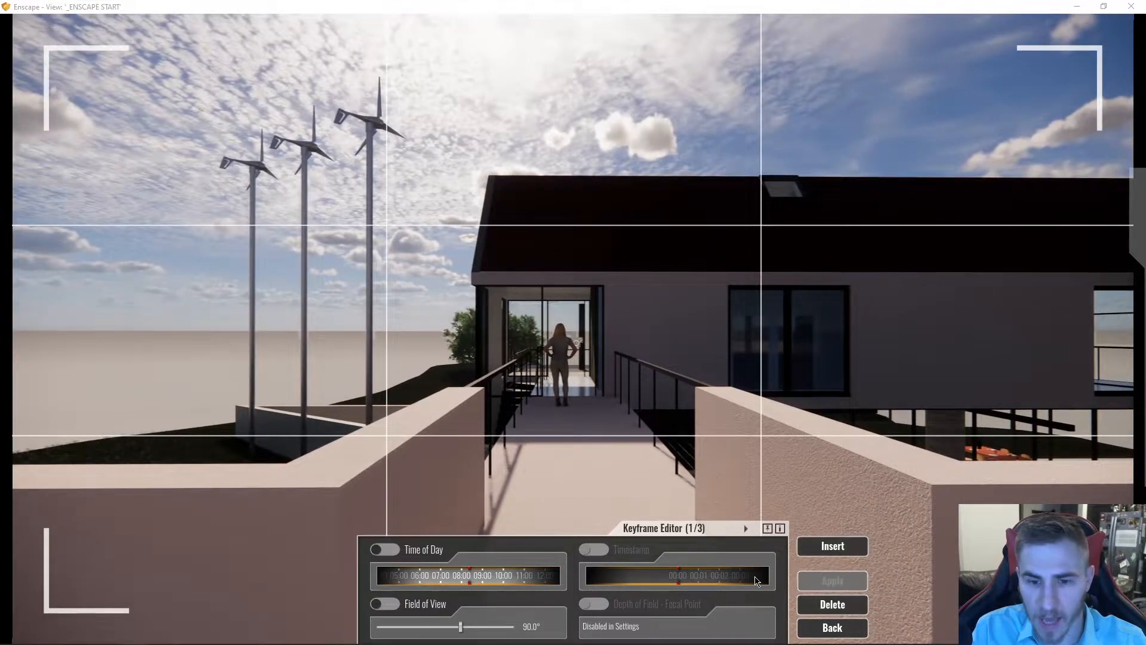
Step: Set the second keyframe's timestamp to about 4 seconds and apply the change
click(746, 529)
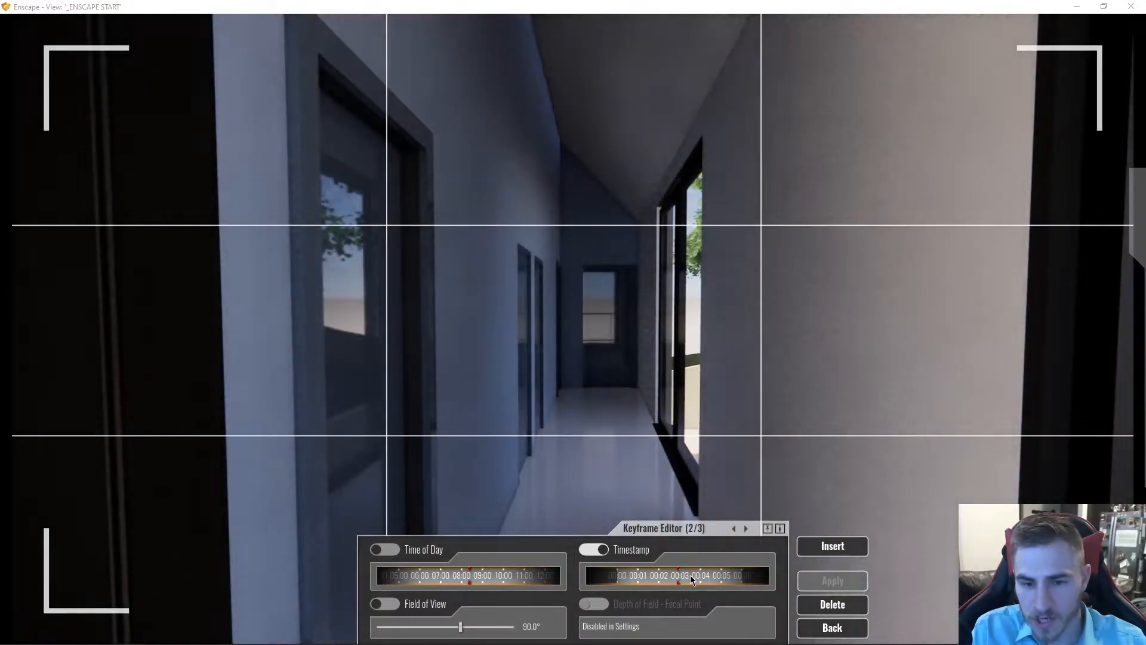
drag(691, 579, 671, 578)
click(832, 581)
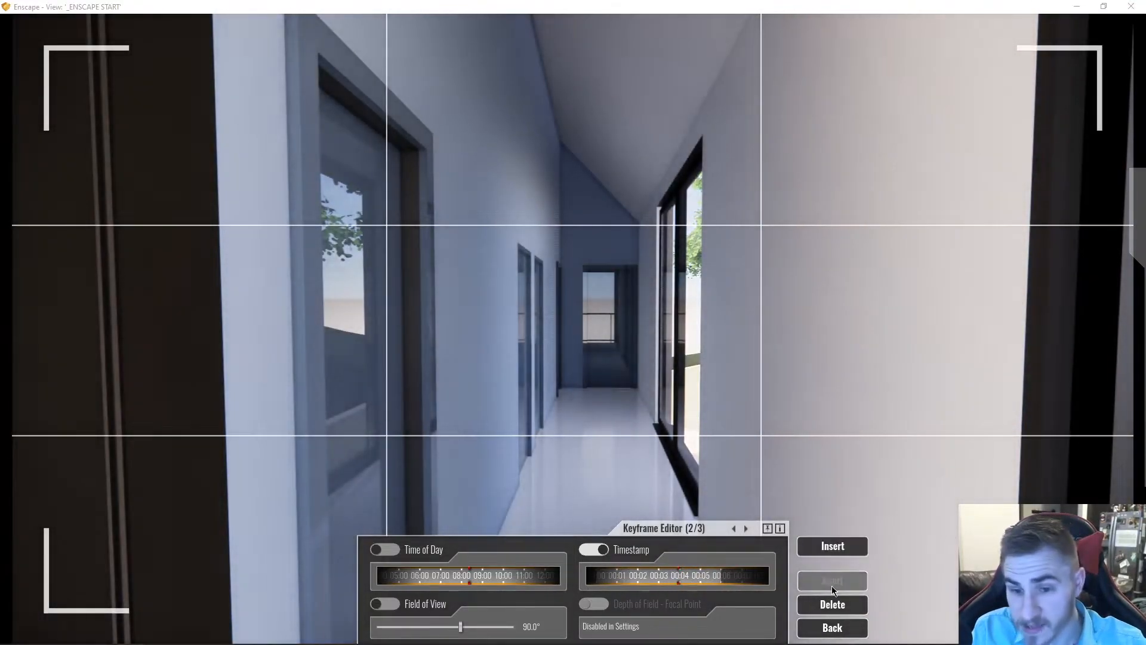
Step: Set the third keyframe's timestamp to about 8 seconds, apply the change and return to the Video Editor
click(746, 530)
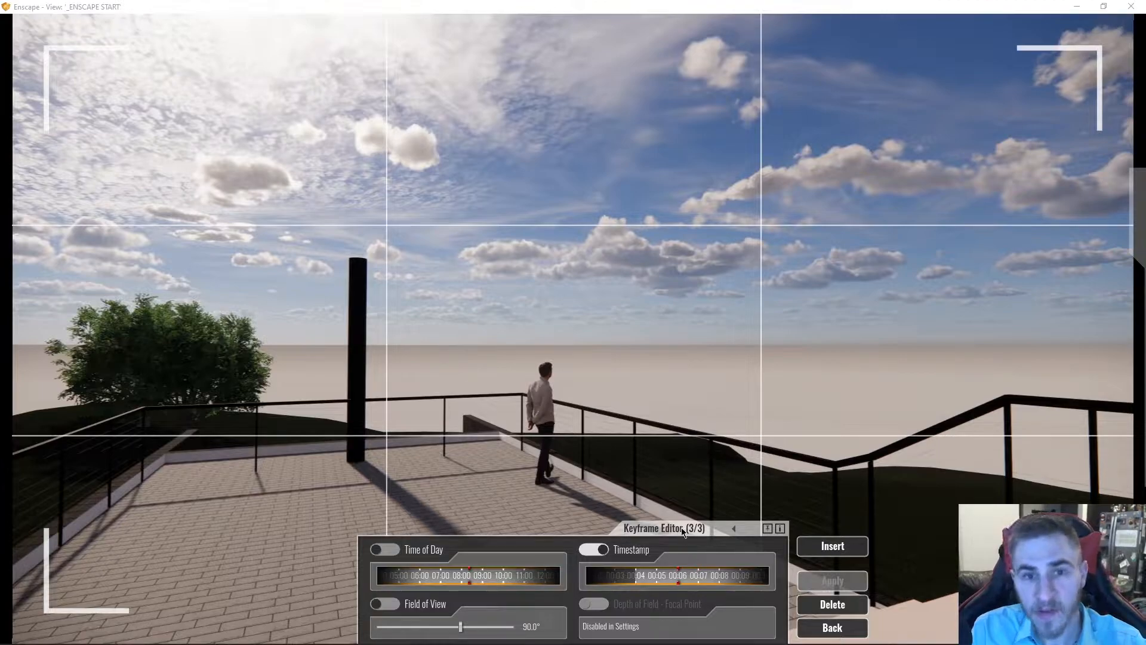
mouse_move(649, 579)
mouse_down()
mouse_move(697, 575)
mouse_move(670, 587)
mouse_up()
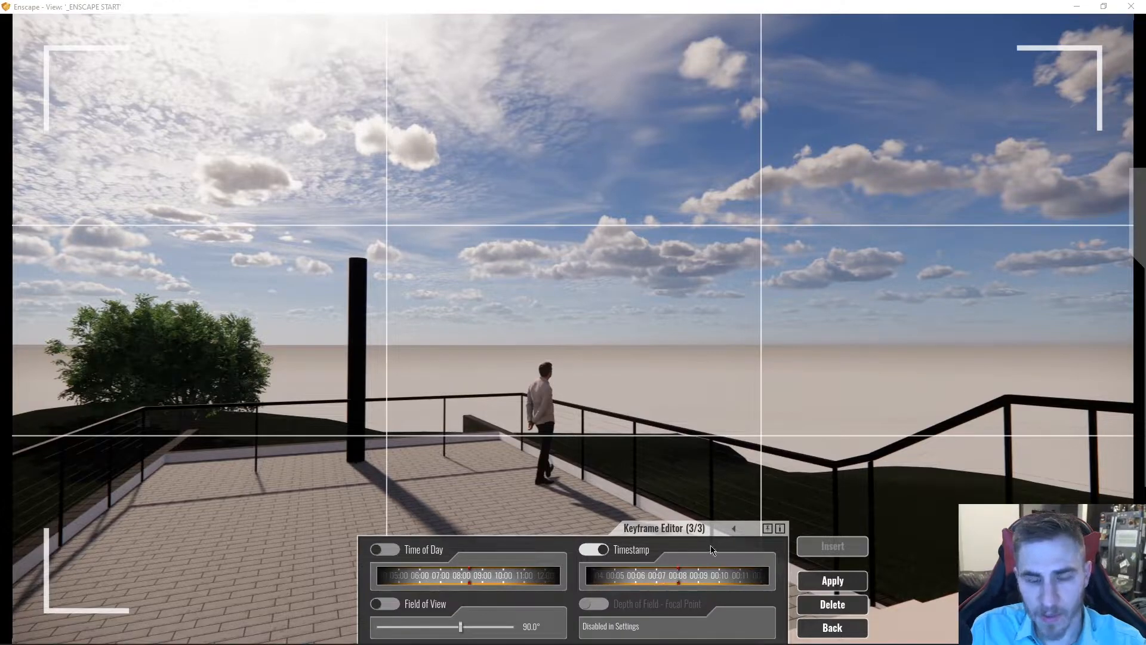
click(829, 581)
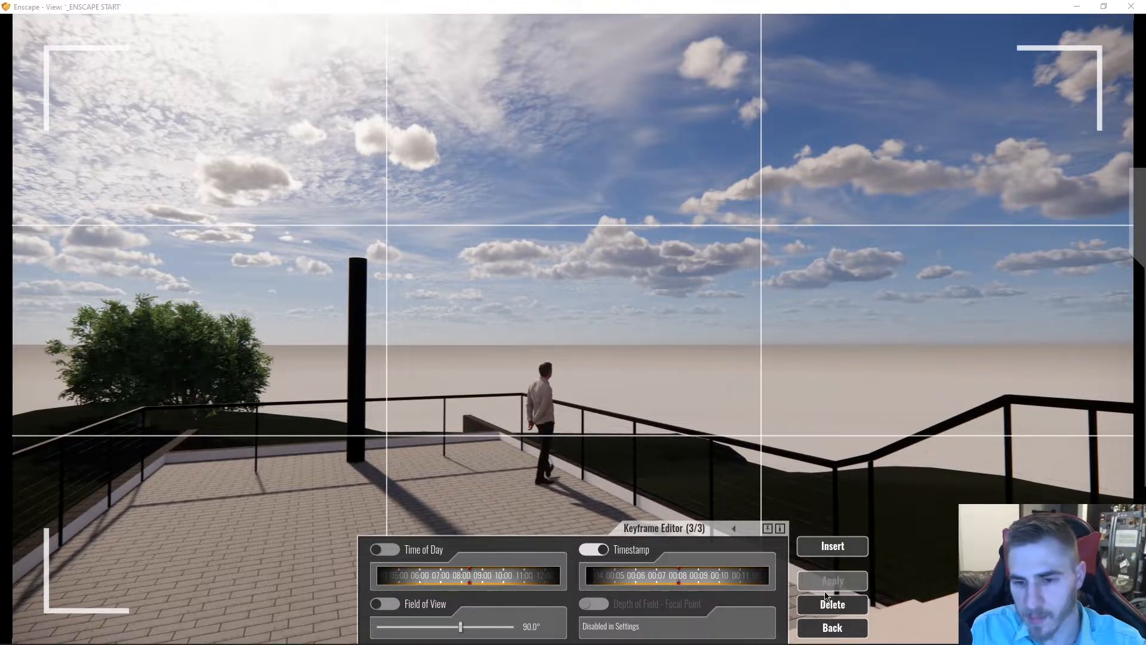
click(832, 627)
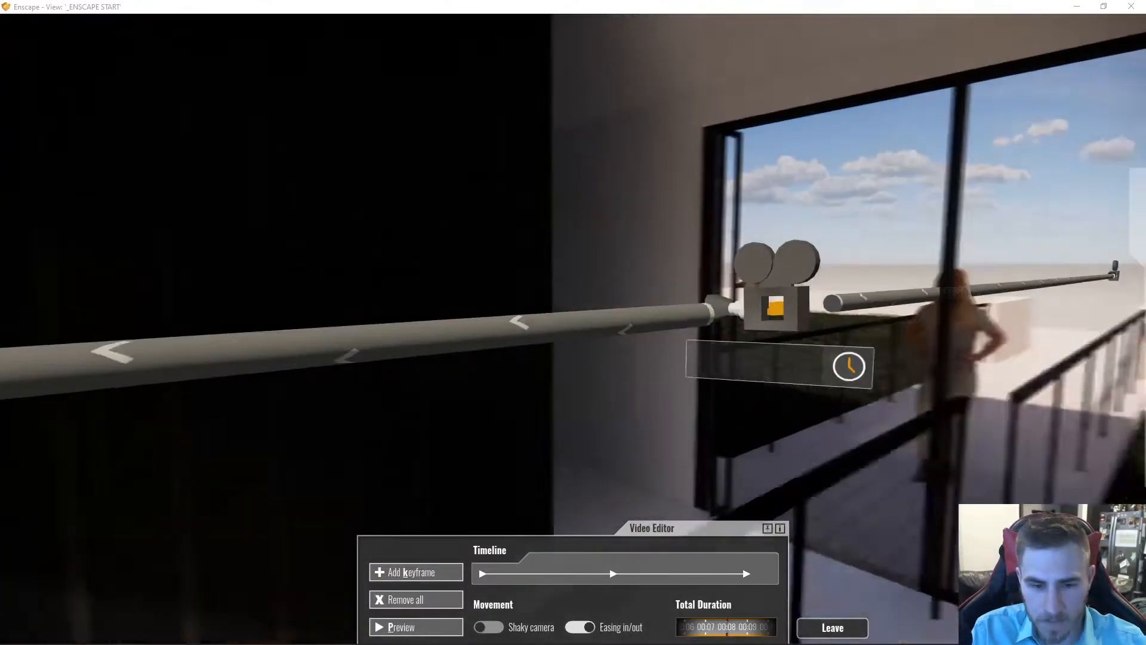
Step: View the three-keyframe camera path from outside the terrace doors and preview the video
drag(716, 311, 382, 292)
key(a)
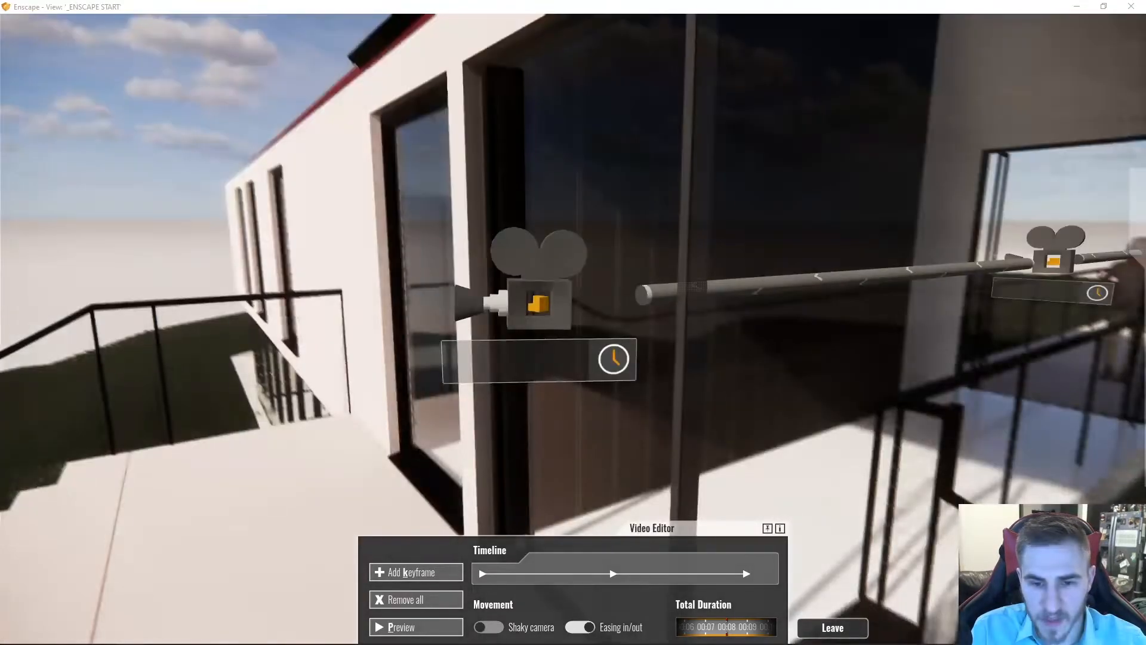
key(s)
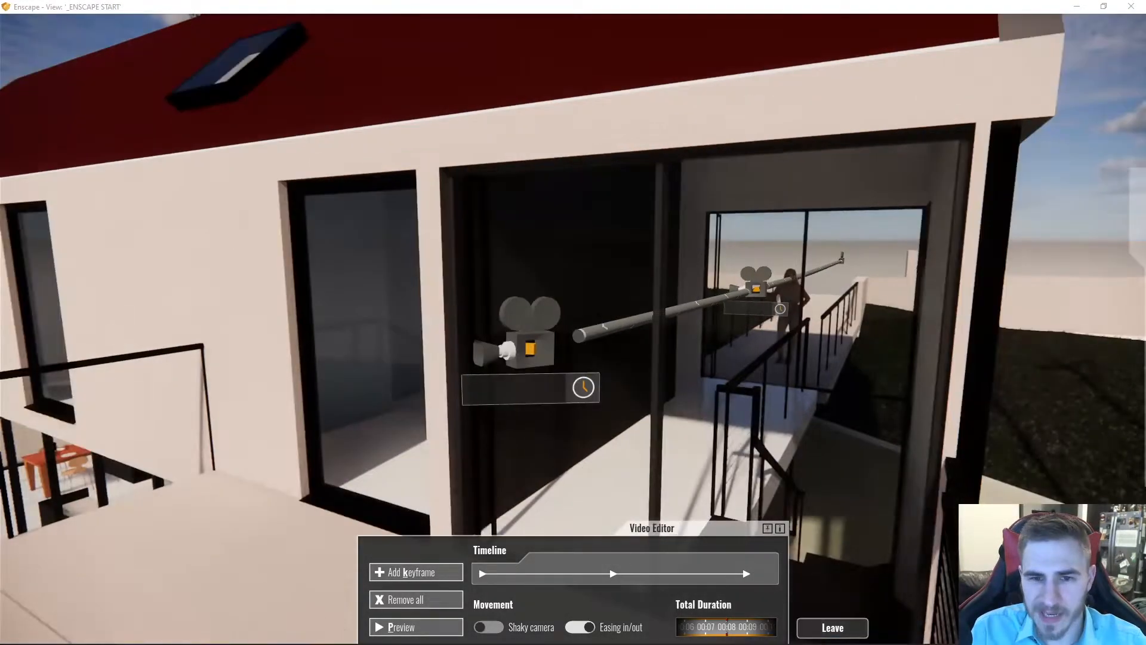
key(a)
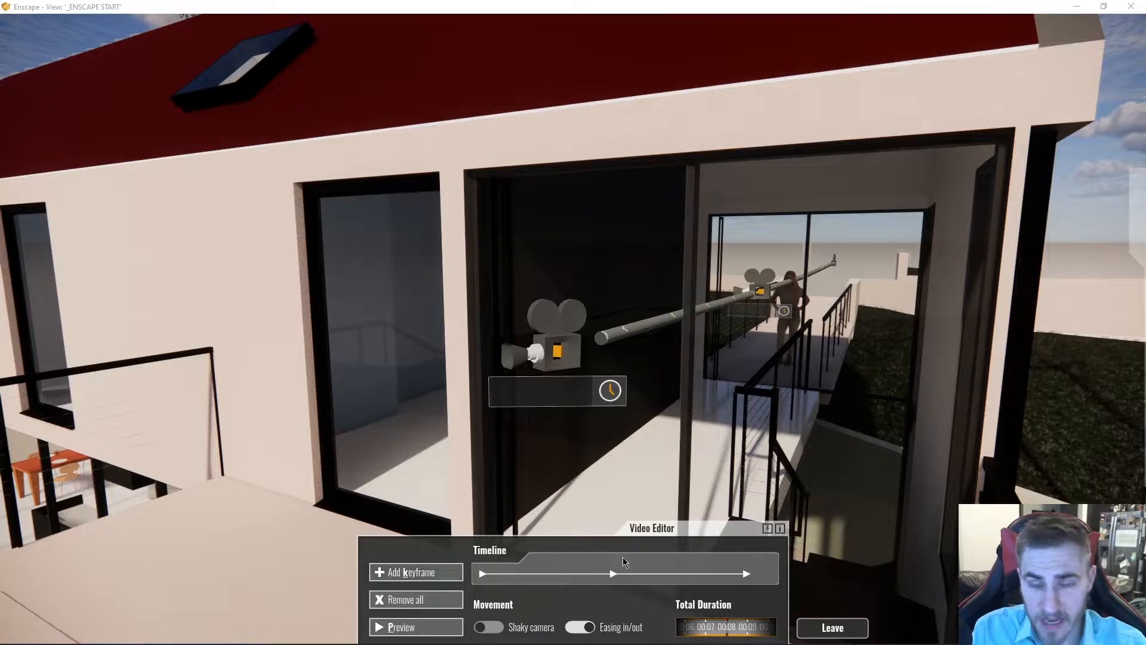
mouse_move(494, 522)
mouse_down()
mouse_move(435, 536)
mouse_move(693, 445)
mouse_up()
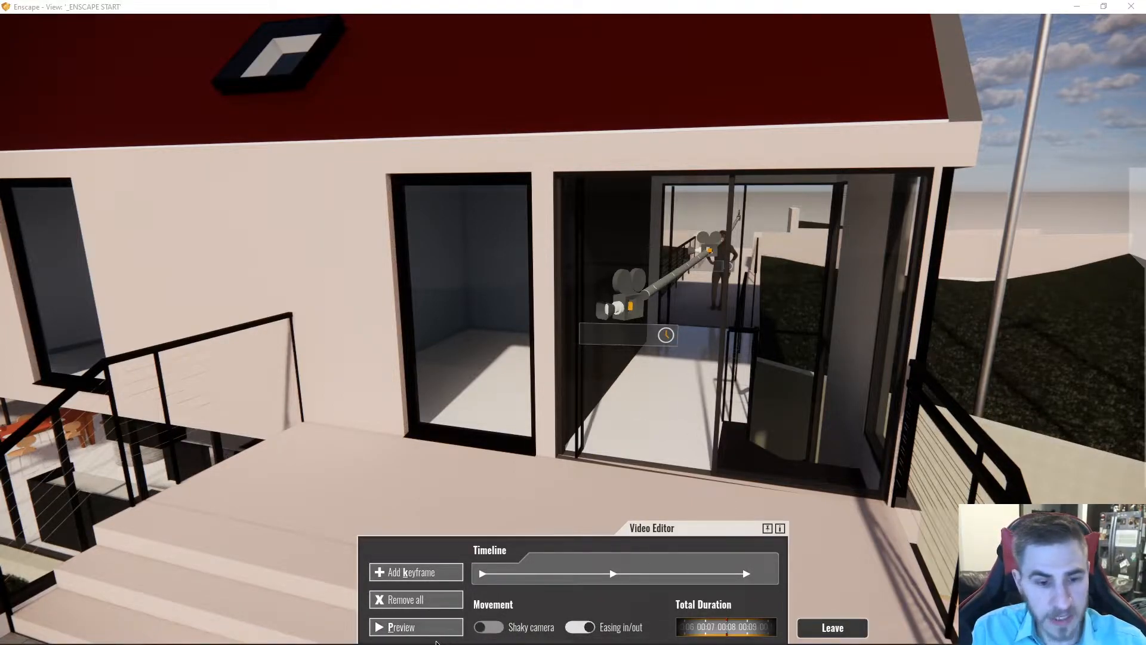
key(p)
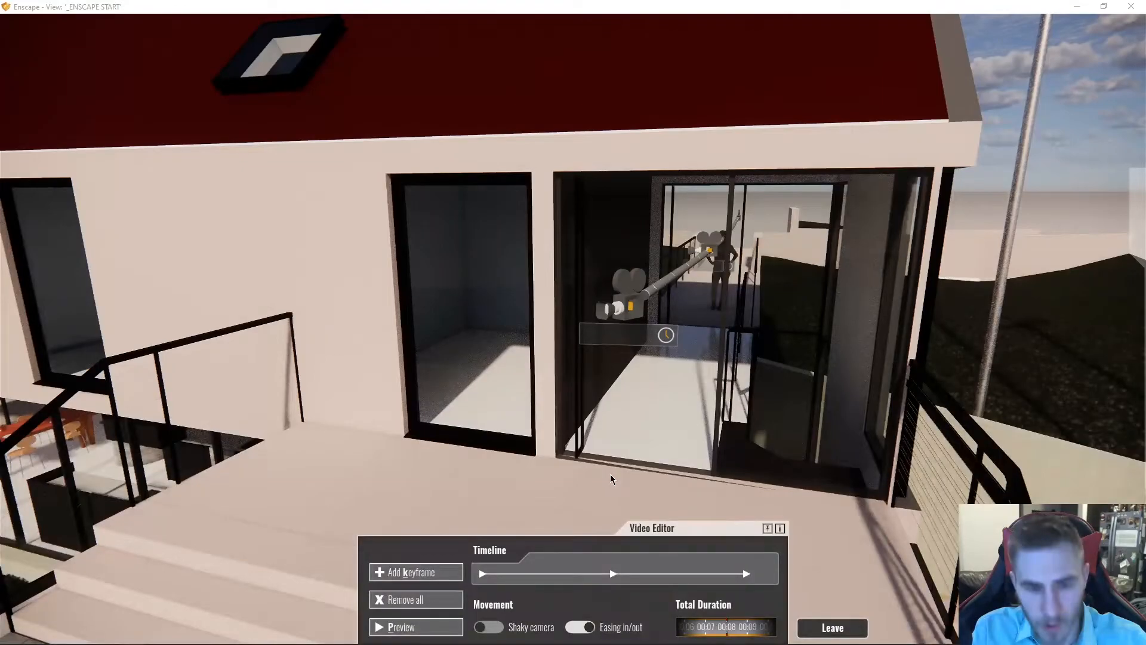
Step: Examine the hallway keyframe and the camera path segments on either side of it from inside the house
key(w)
drag(610, 474, 704, 415)
key(w)
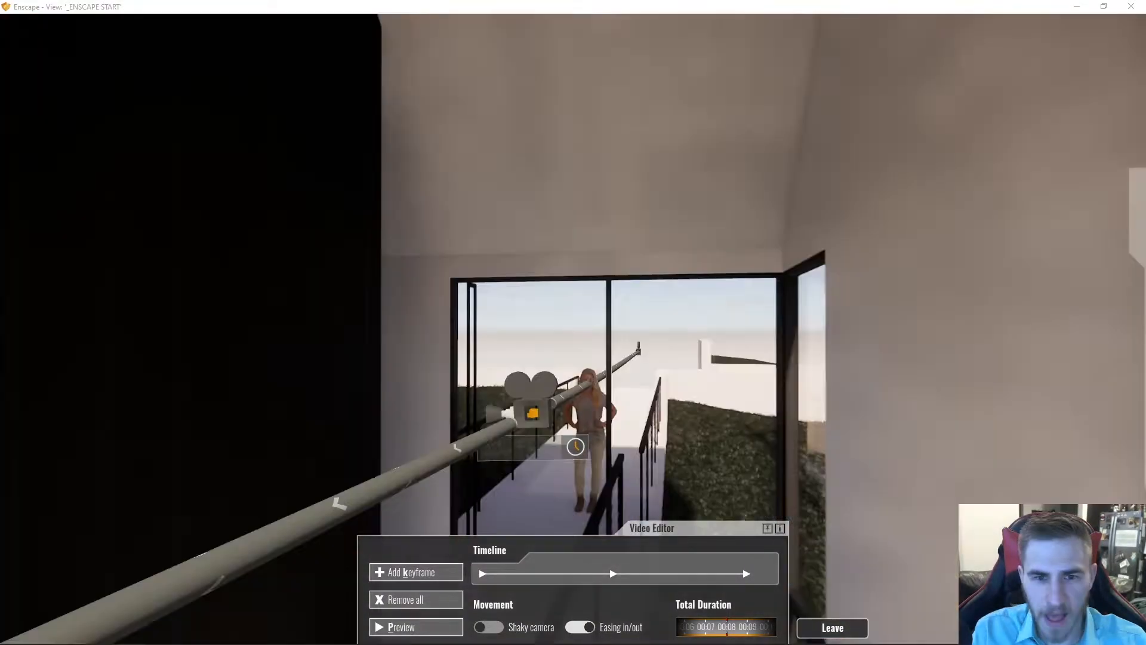
drag(704, 415, 678, 432)
key(w)
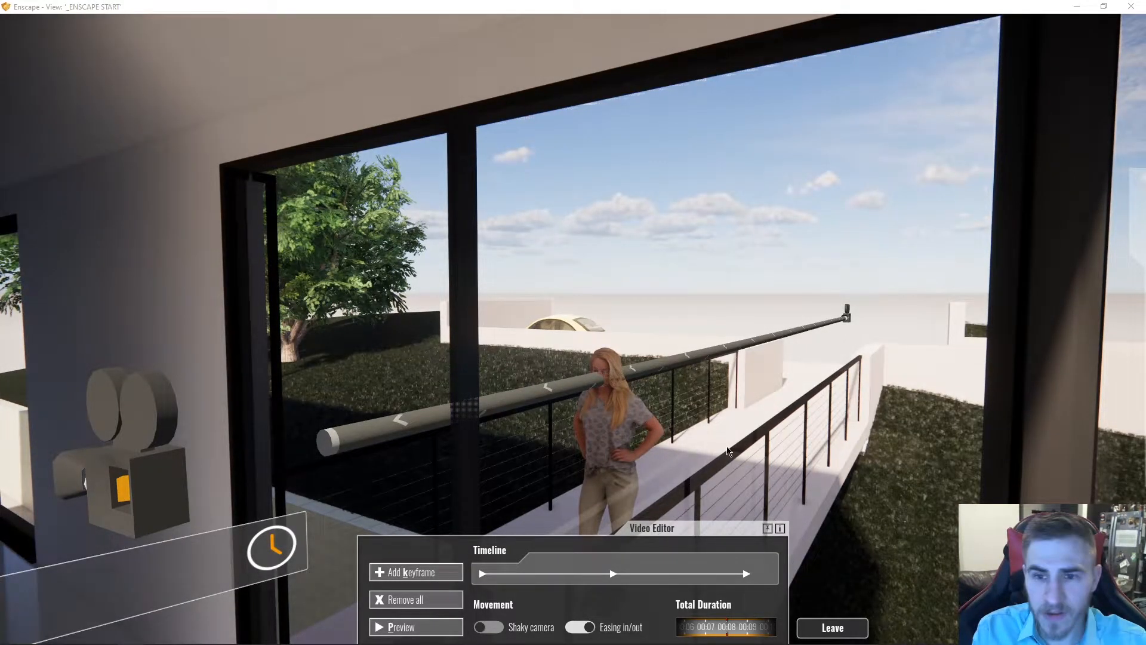
drag(728, 451, 684, 446)
drag(988, 338, 943, 346)
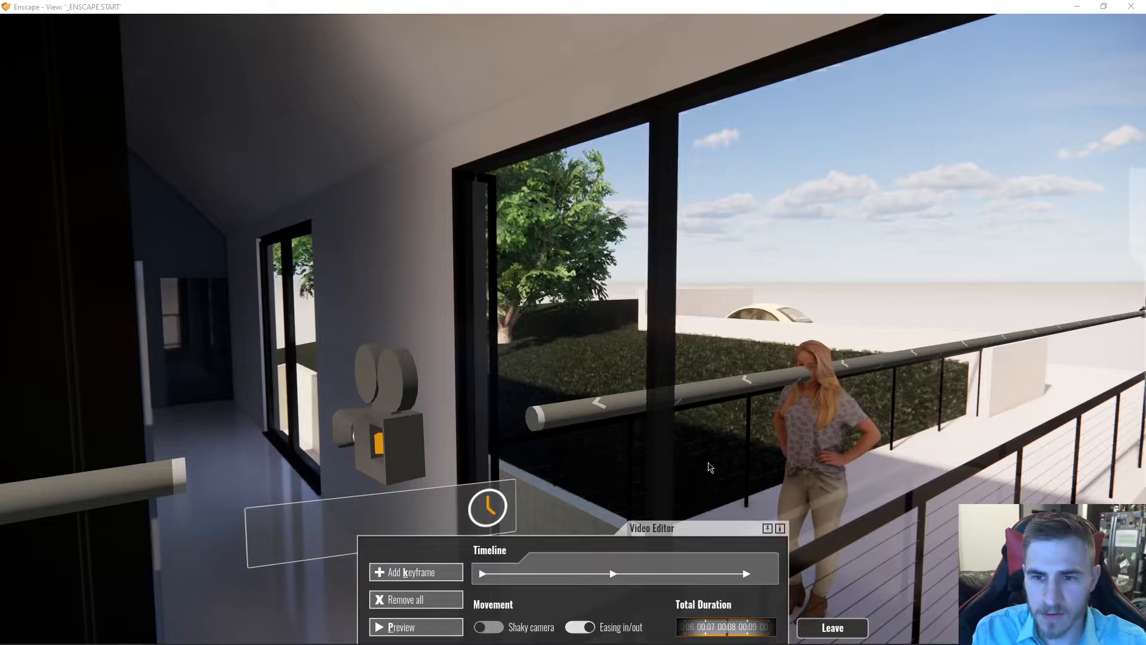
Step: Reposition the second keyframe's camera to look along the stair walkway toward the glazed terrace end, apply the change and return to the Video Editor
drag(709, 462, 757, 462)
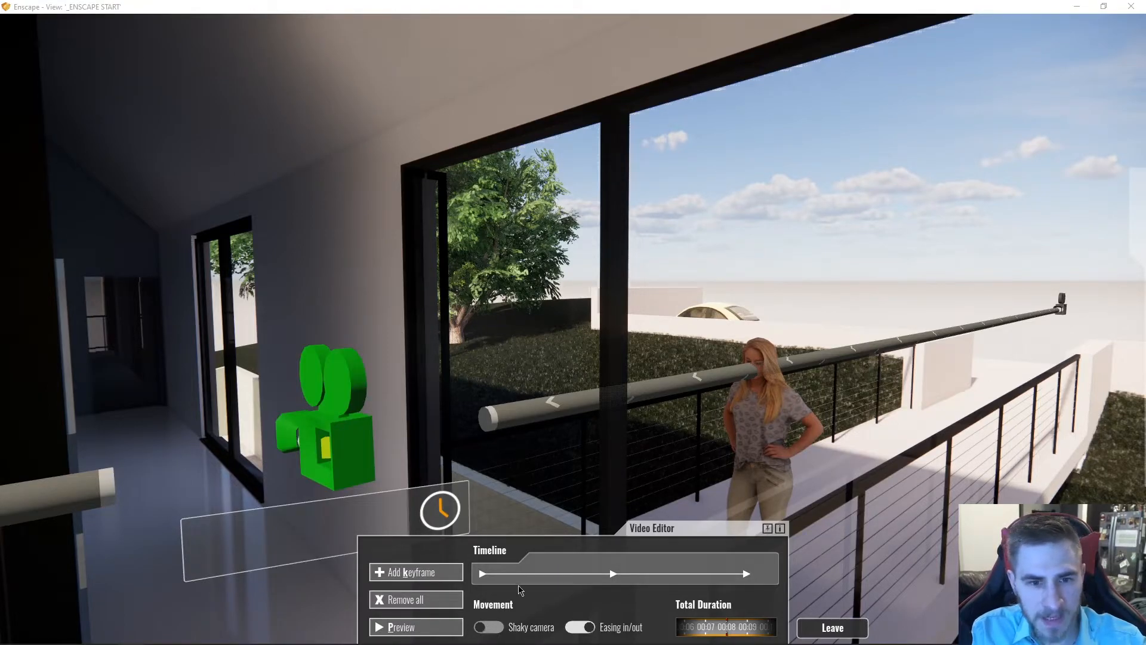
click(492, 571)
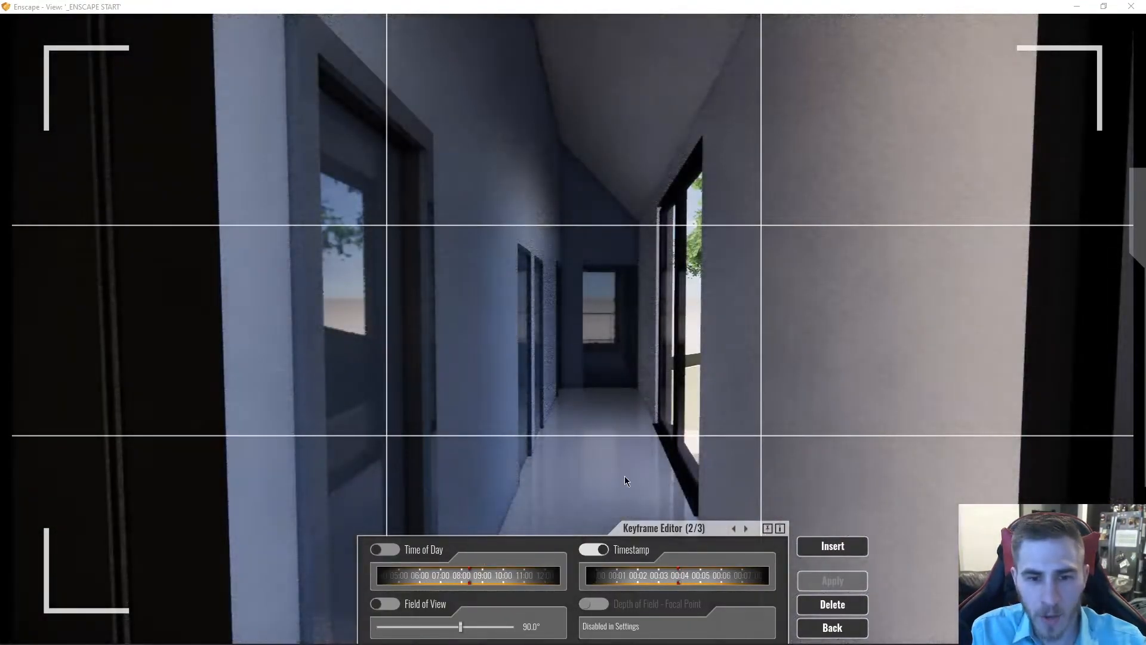
mouse_move(617, 470)
mouse_down()
mouse_move(748, 423)
mouse_move(513, 431)
mouse_move(549, 409)
mouse_move(991, 414)
mouse_move(967, 414)
mouse_up()
key(w)
key(s)
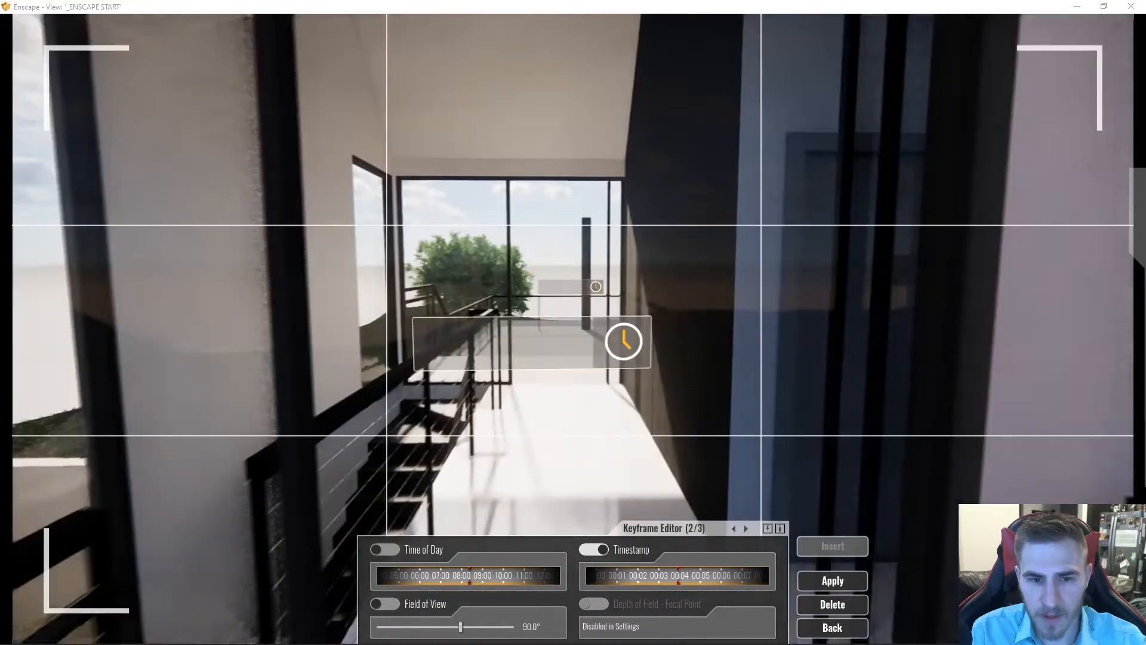
key(s)
key(d)
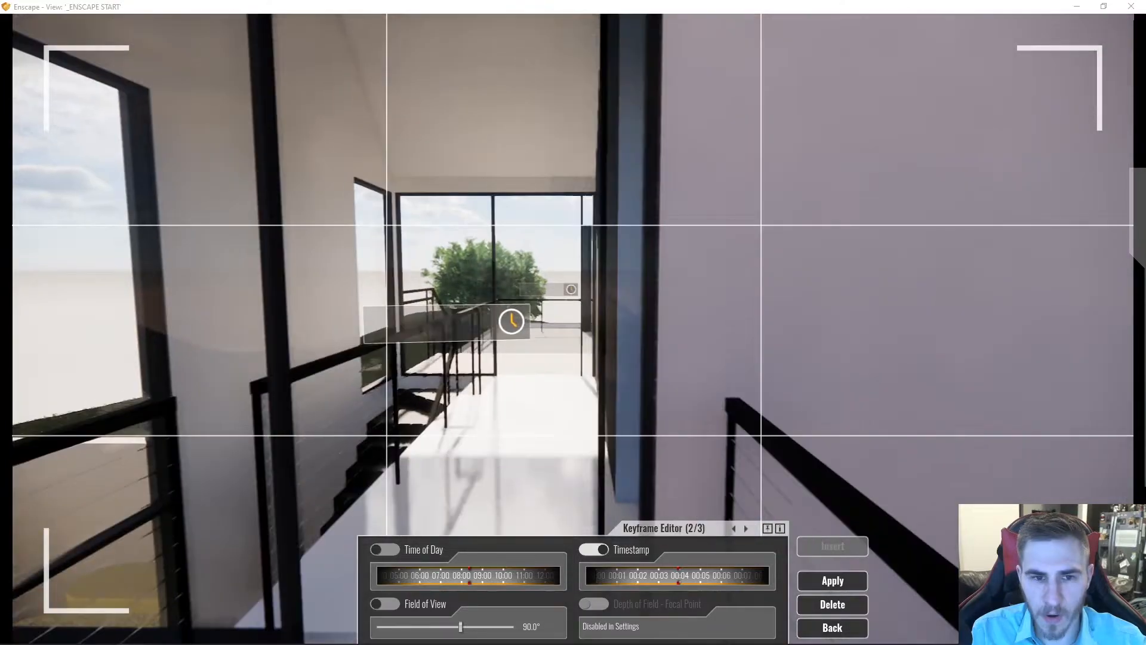
key(w)
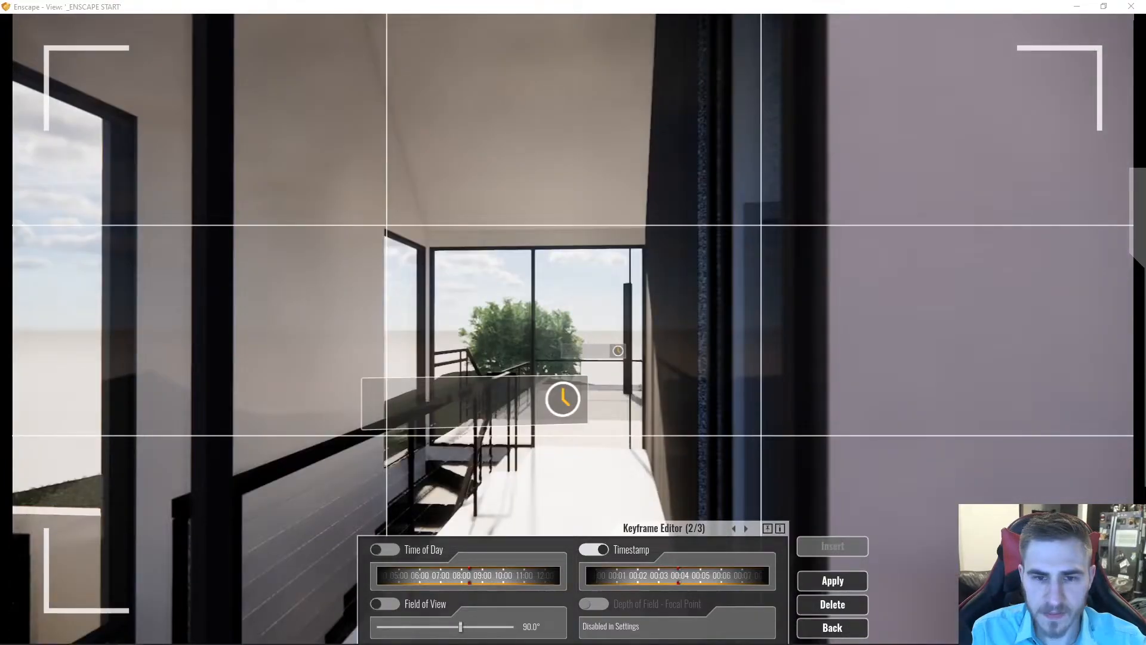
key(w)
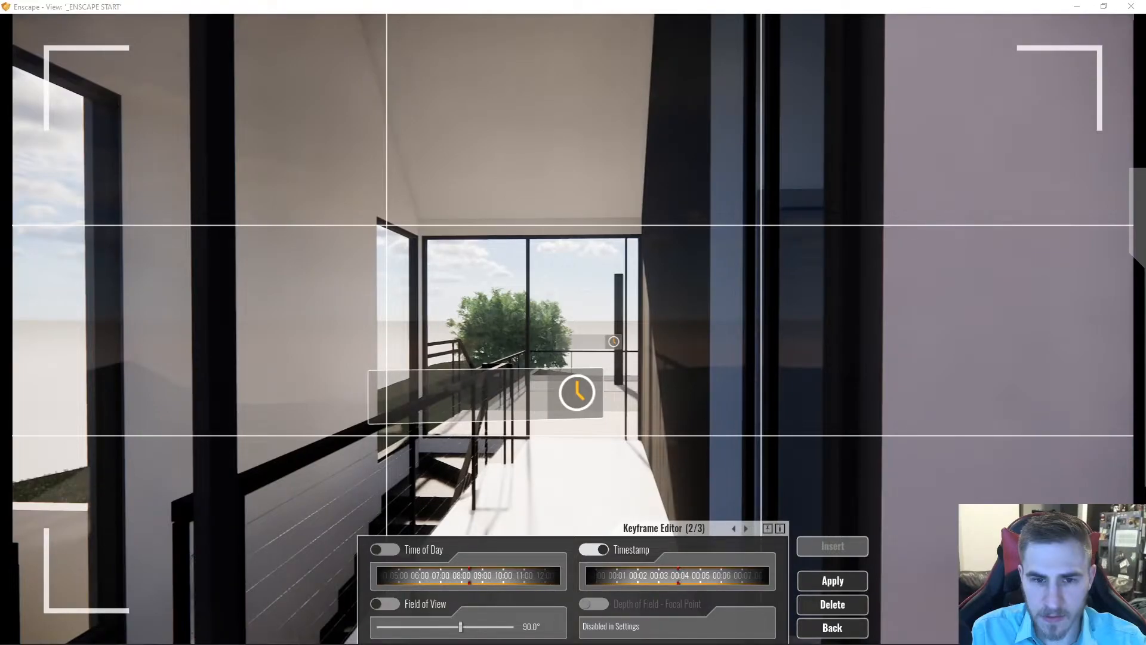
key(w)
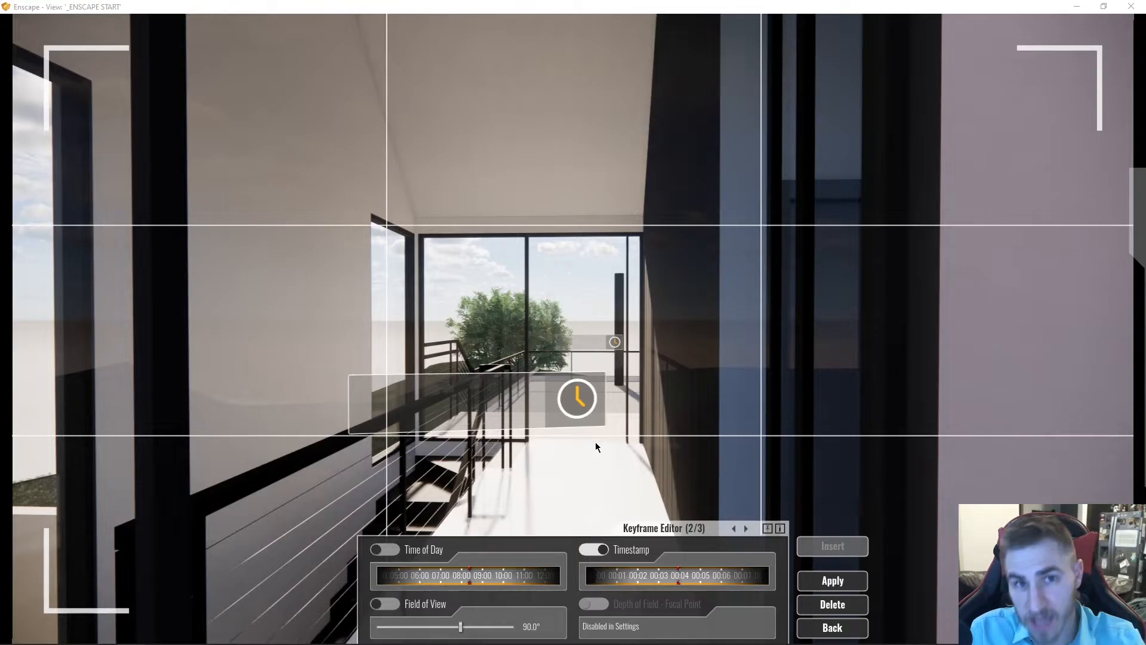
click(832, 580)
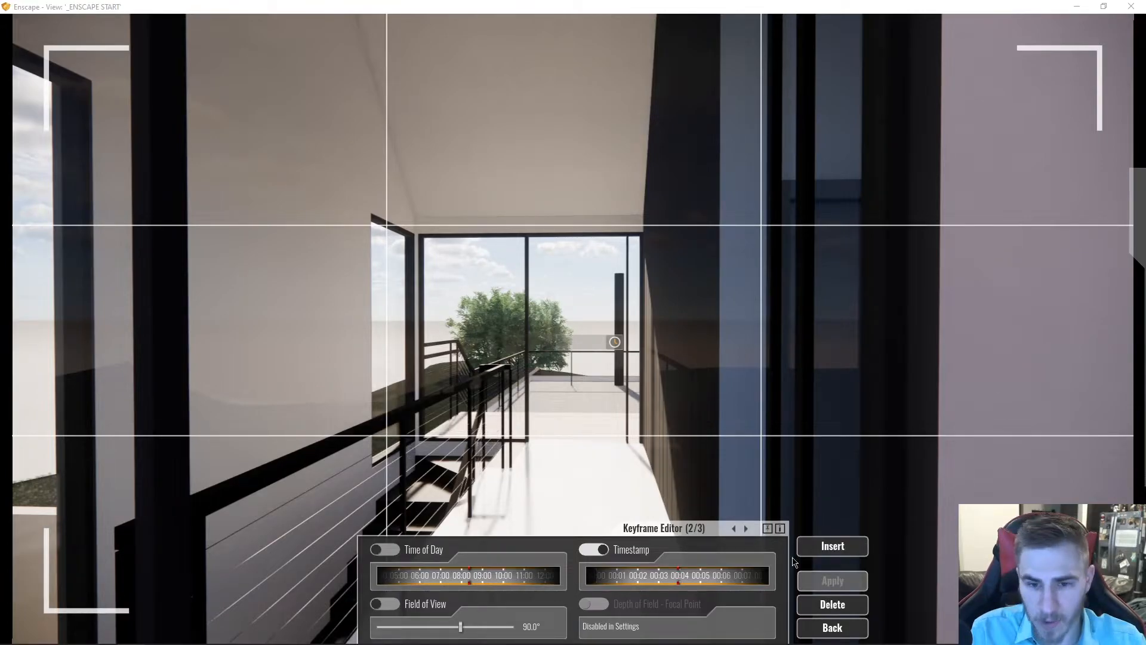
click(831, 628)
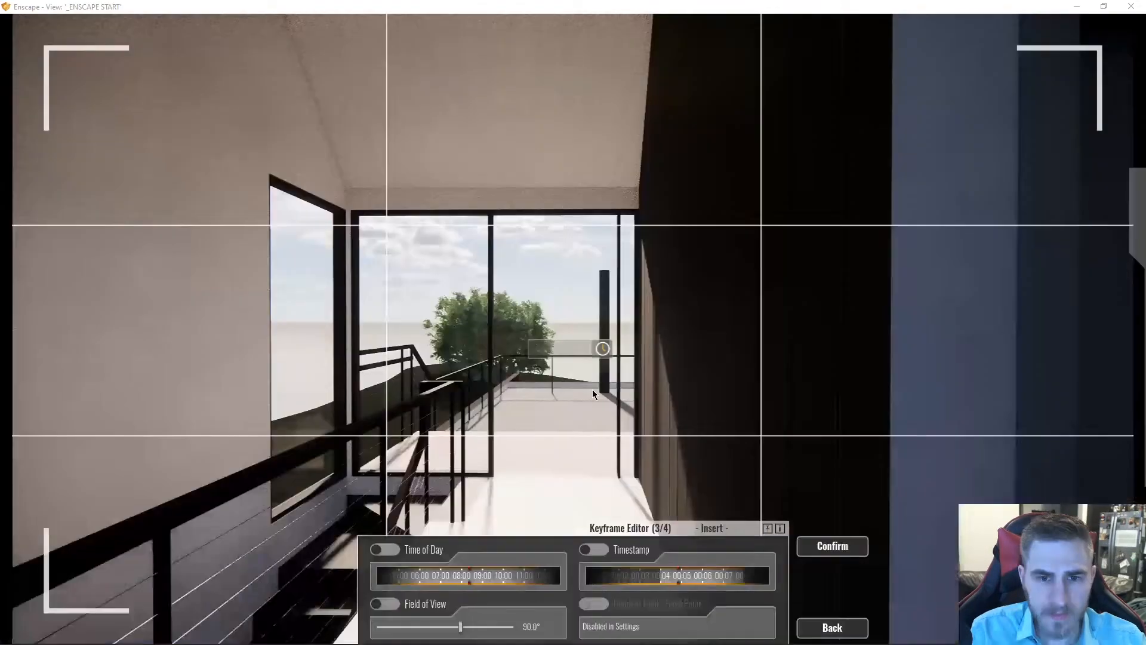
Step: Insert a keyframe after the second one looking down the hallway, with its timestamp at about 7 seconds, and return to the Video Editor
drag(592, 389, 670, 397)
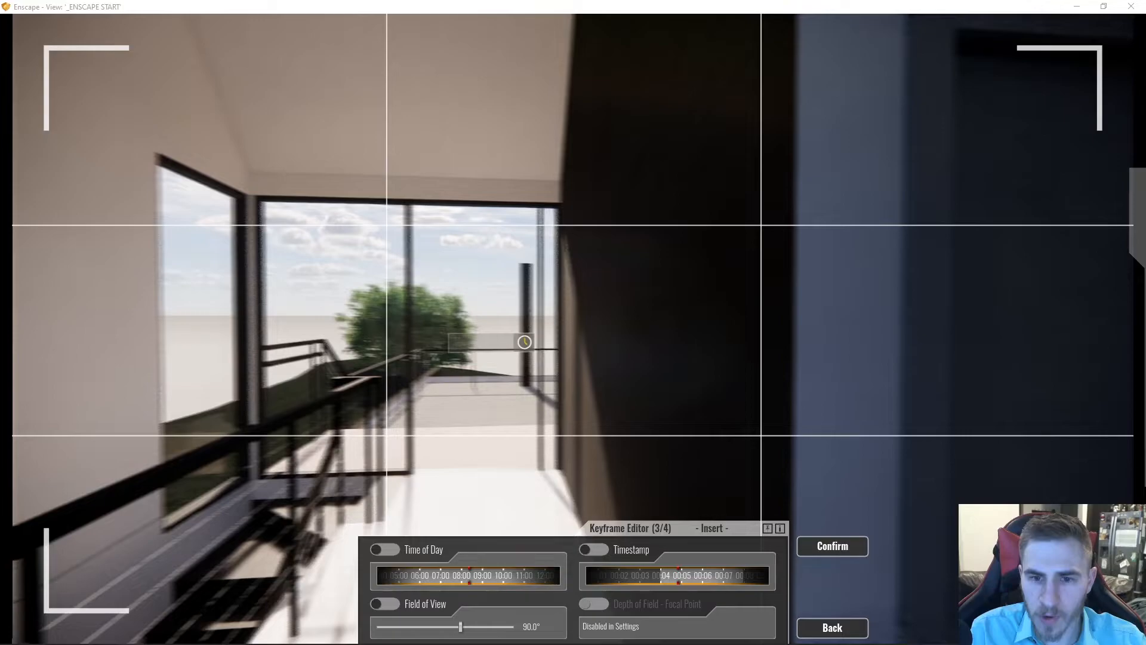
drag(669, 396, 848, 397)
key(s)
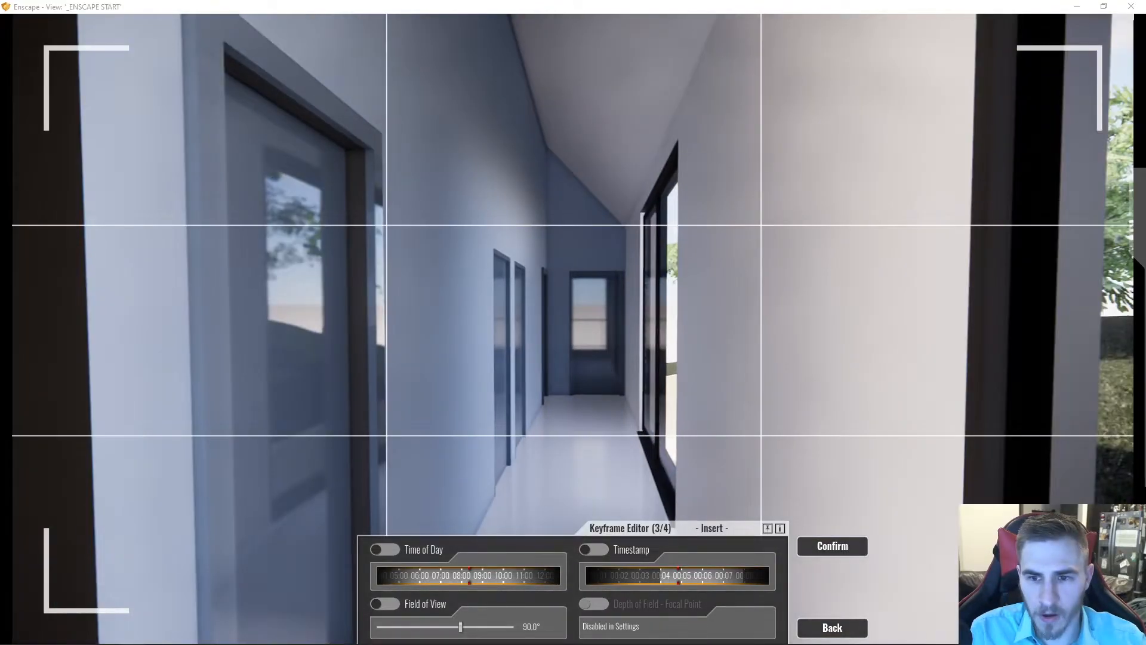
key(w)
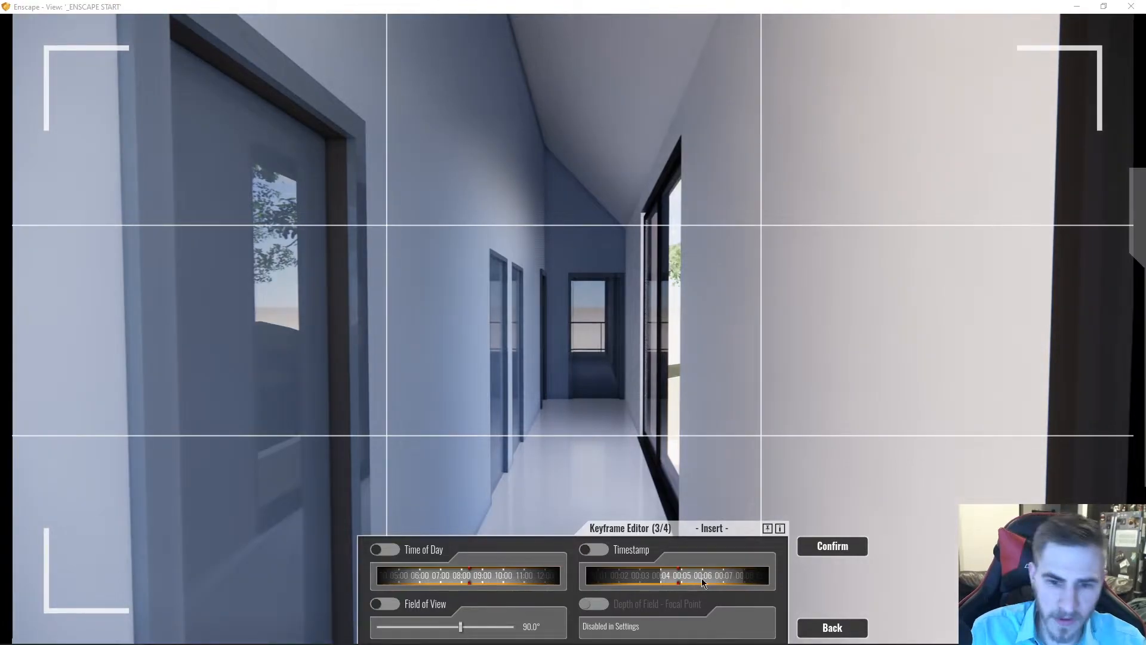
drag(703, 581, 668, 589)
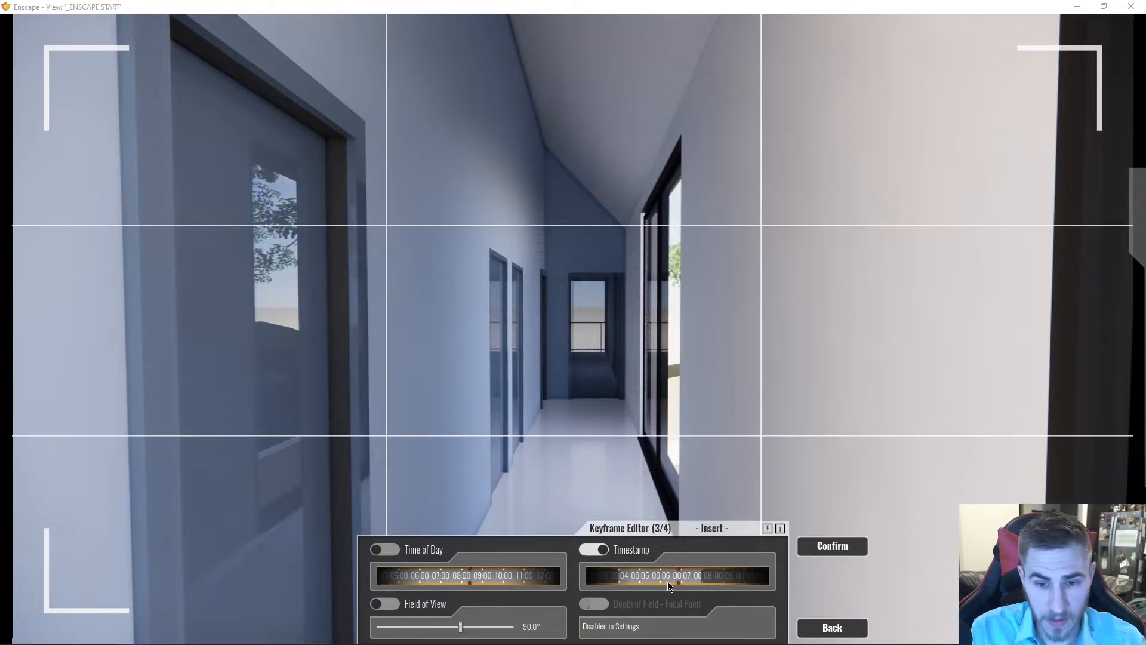
click(832, 548)
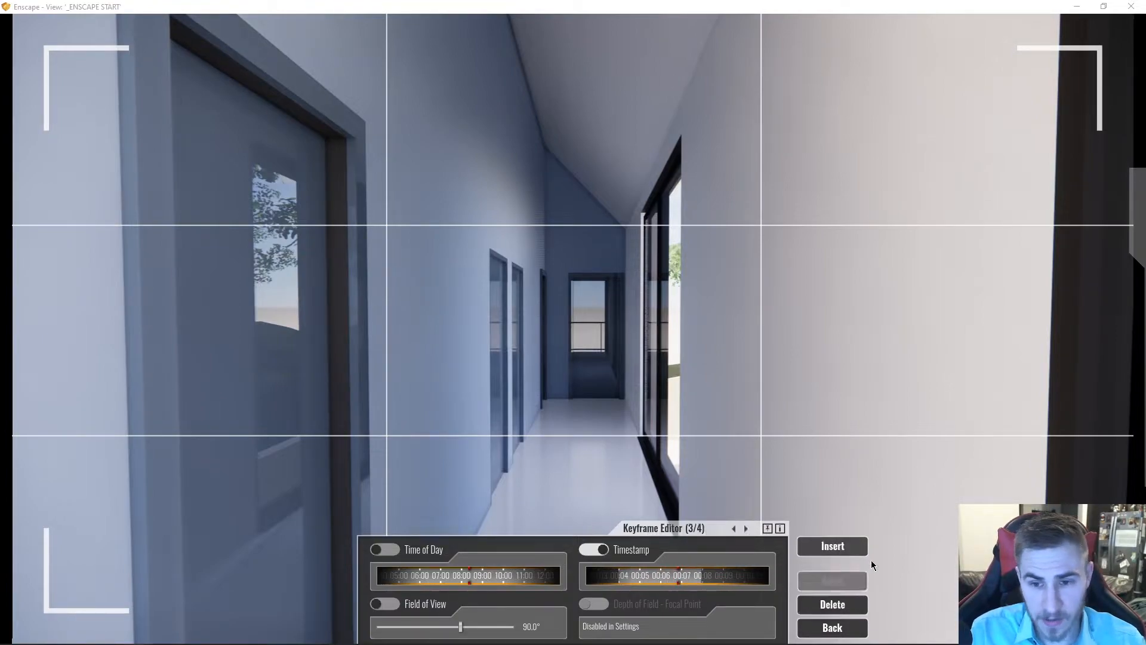
click(831, 627)
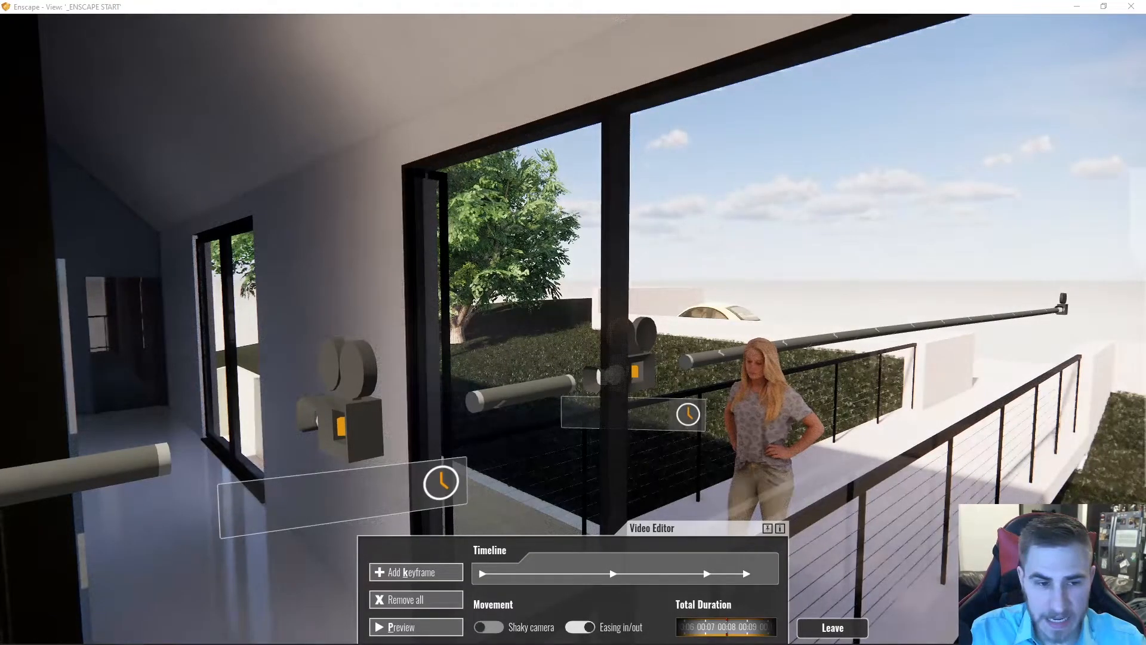
Step: Insert a fourth keyframe on the path segment by the dark wall, facing the terrace, with its timestamp at about 7 seconds
drag(775, 370, 596, 362)
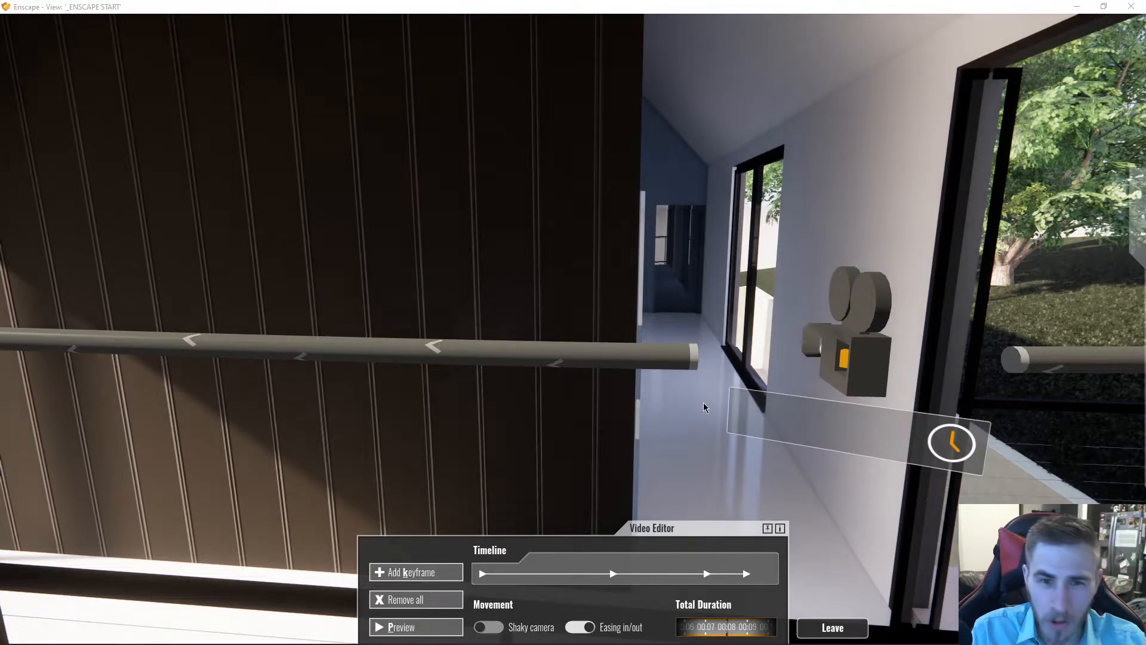
click(523, 356)
drag(621, 362, 368, 332)
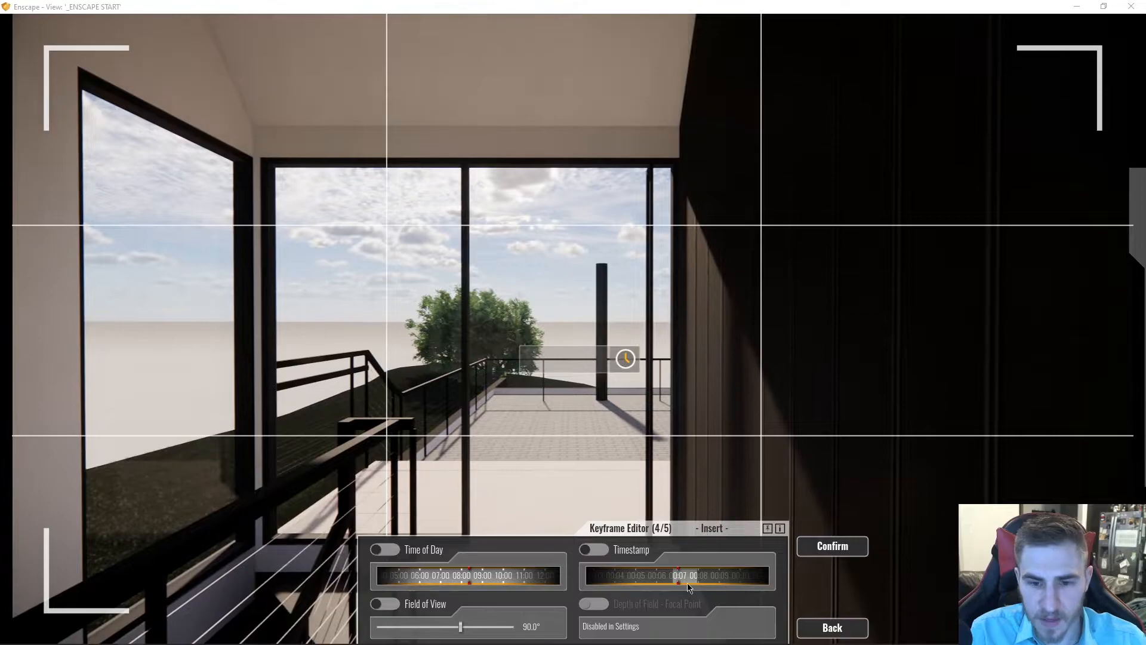
drag(686, 575, 682, 576)
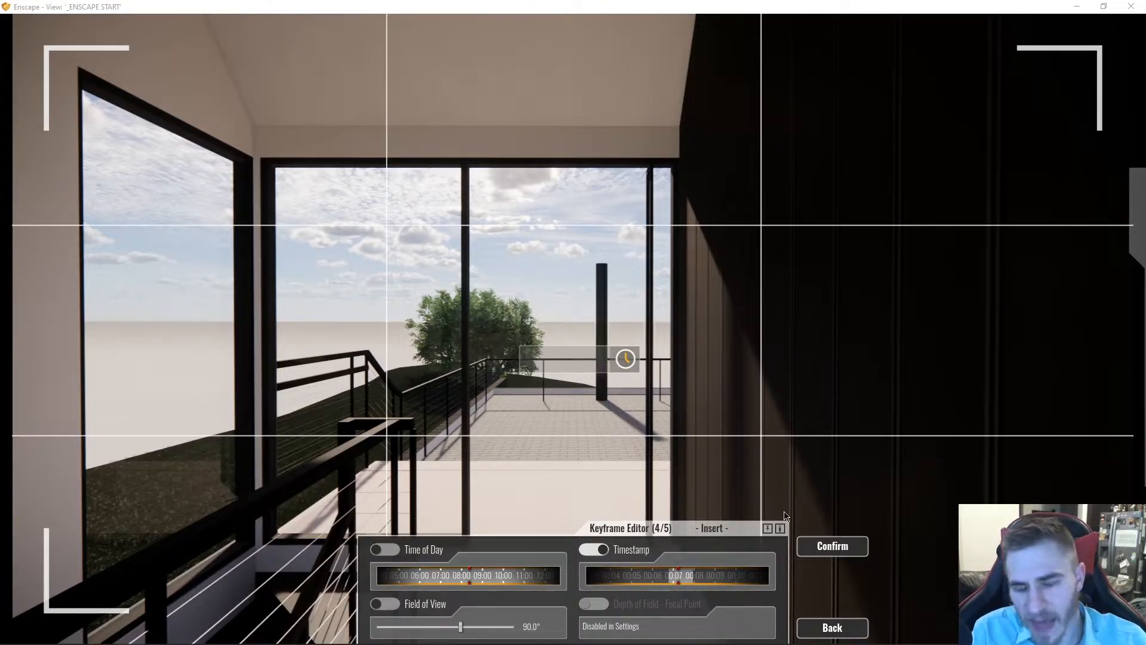
click(830, 547)
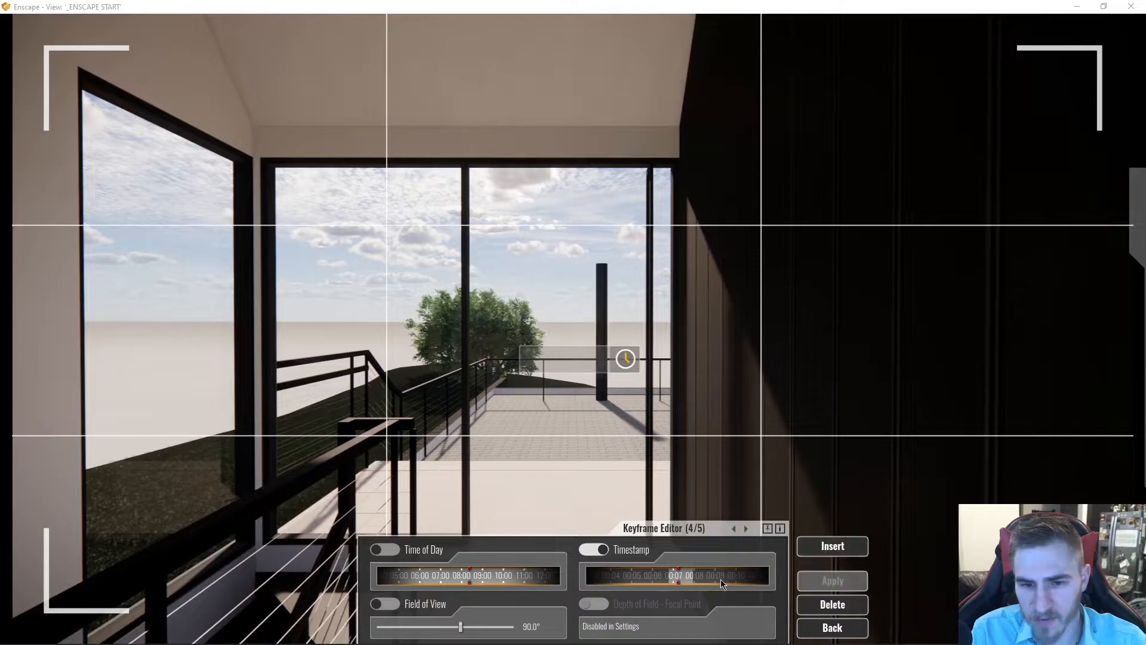
Step: Set the final terrace keyframe's timestamp to about 15 seconds and apply the change
click(747, 528)
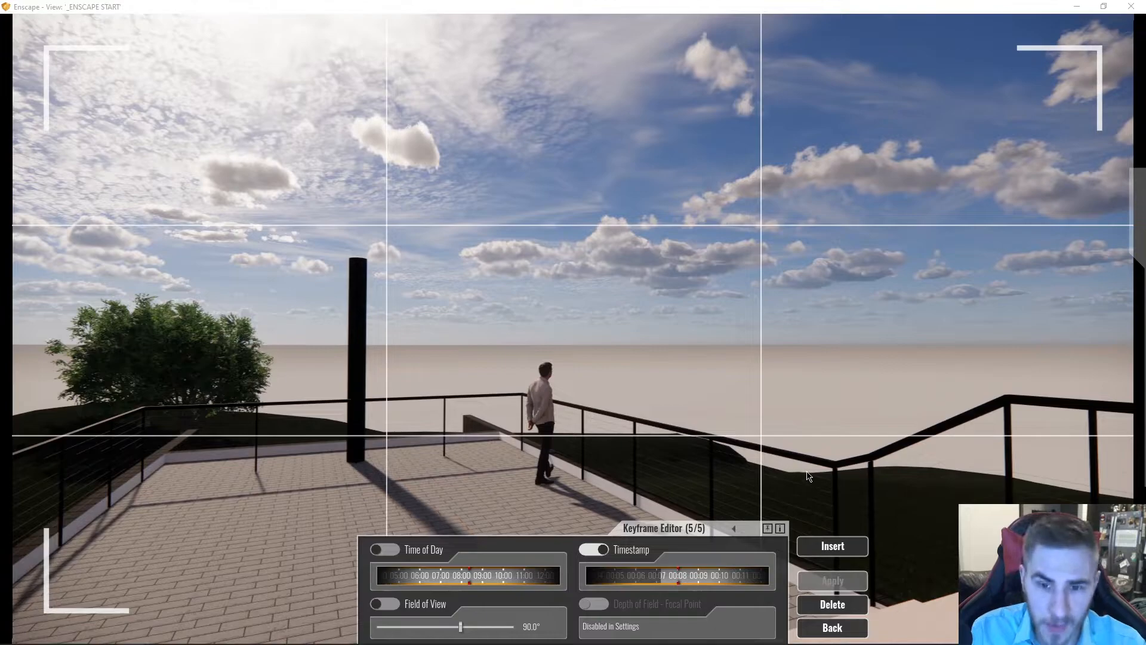
drag(734, 576, 642, 581)
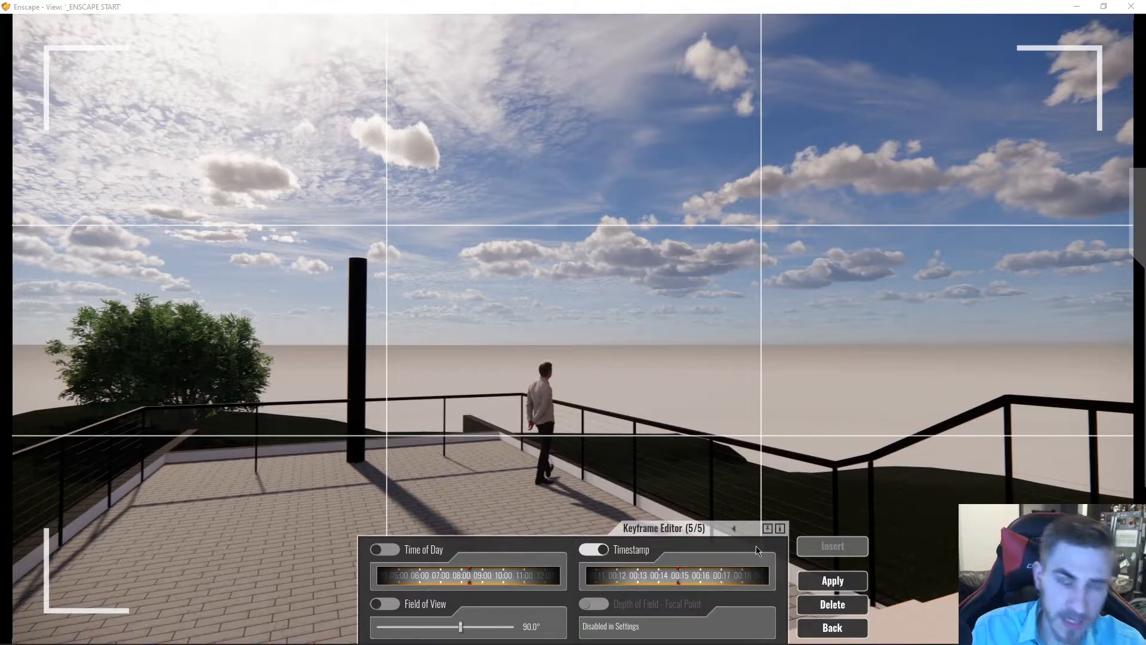
click(845, 578)
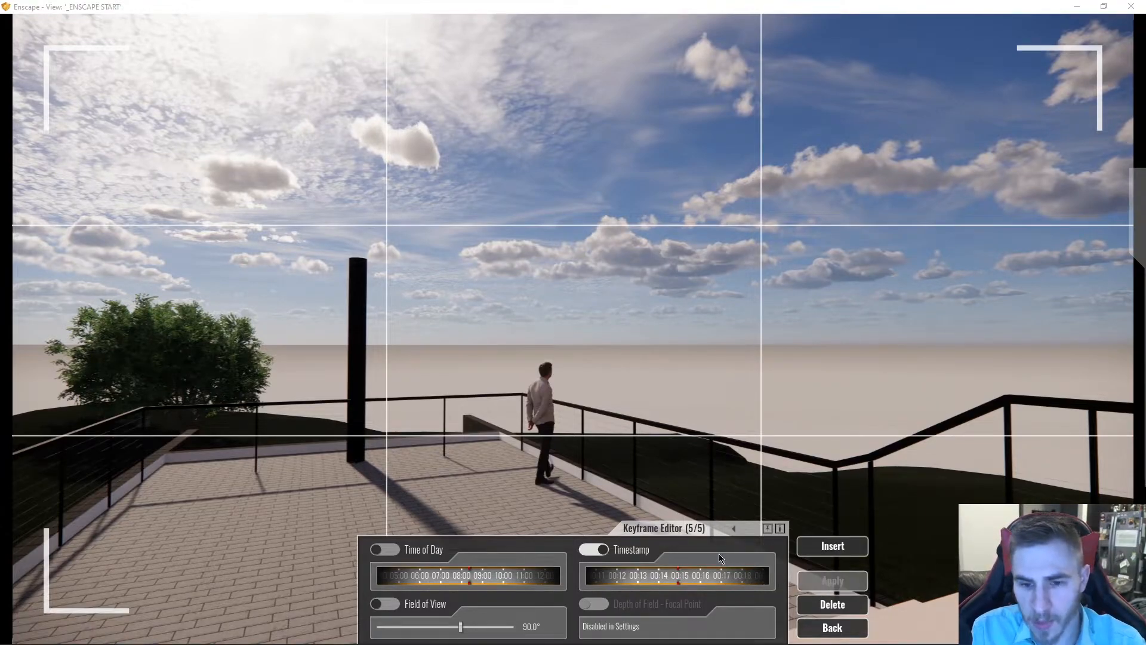
Step: Set the fourth keyframe's timestamp to about 10 seconds, apply it, check the third keyframe and return to the Video Editor
click(734, 529)
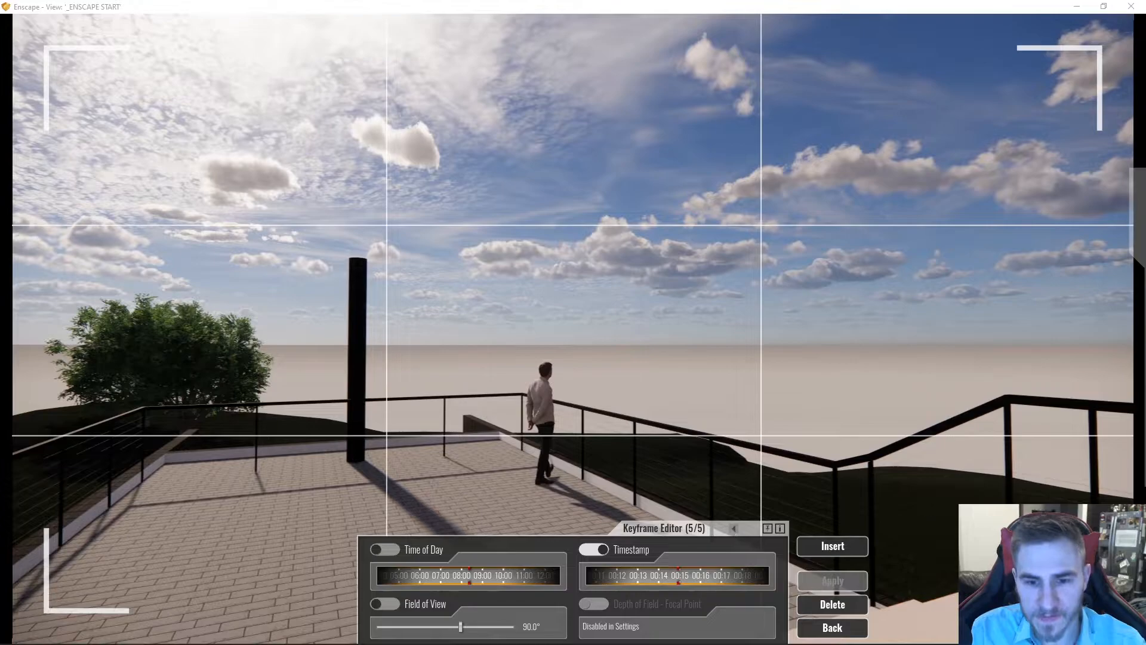
drag(712, 589, 694, 596)
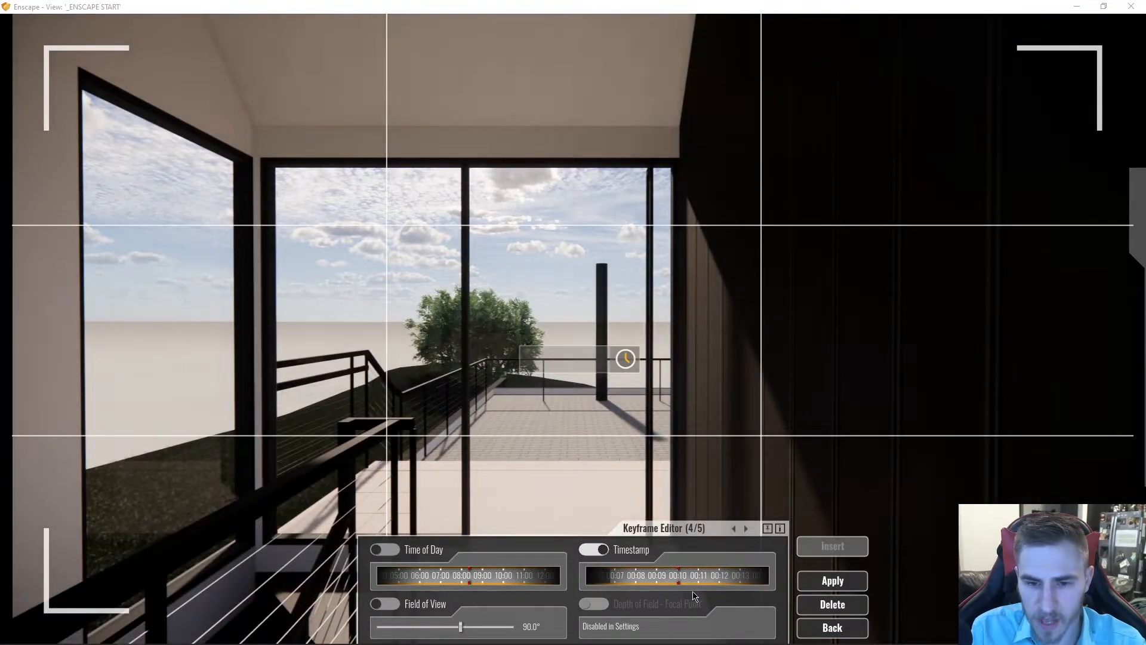
click(814, 584)
click(733, 528)
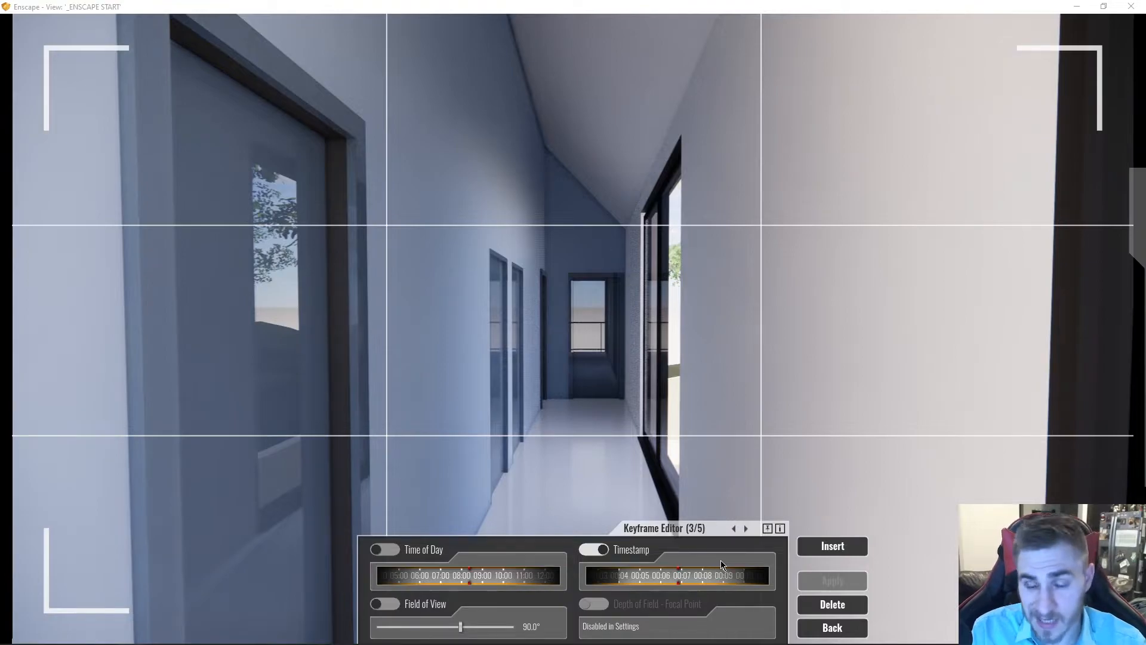
click(832, 627)
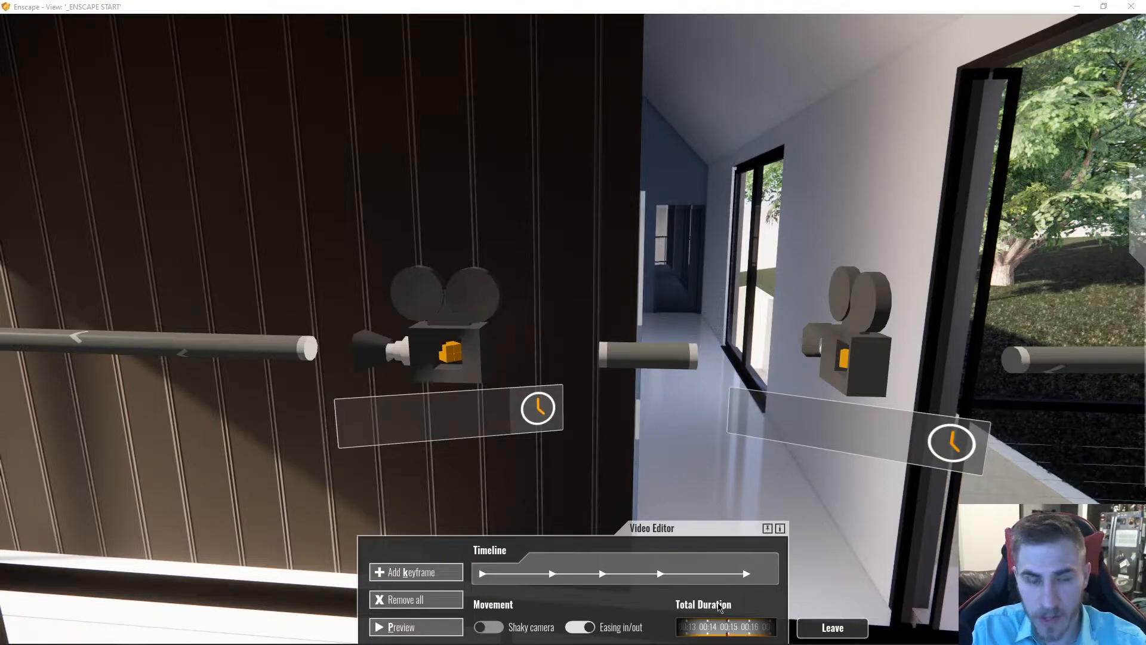
Step: Set the second keyframe's timestamp to about 6 seconds and the third keyframe's to about 9 seconds, applying each change
click(553, 573)
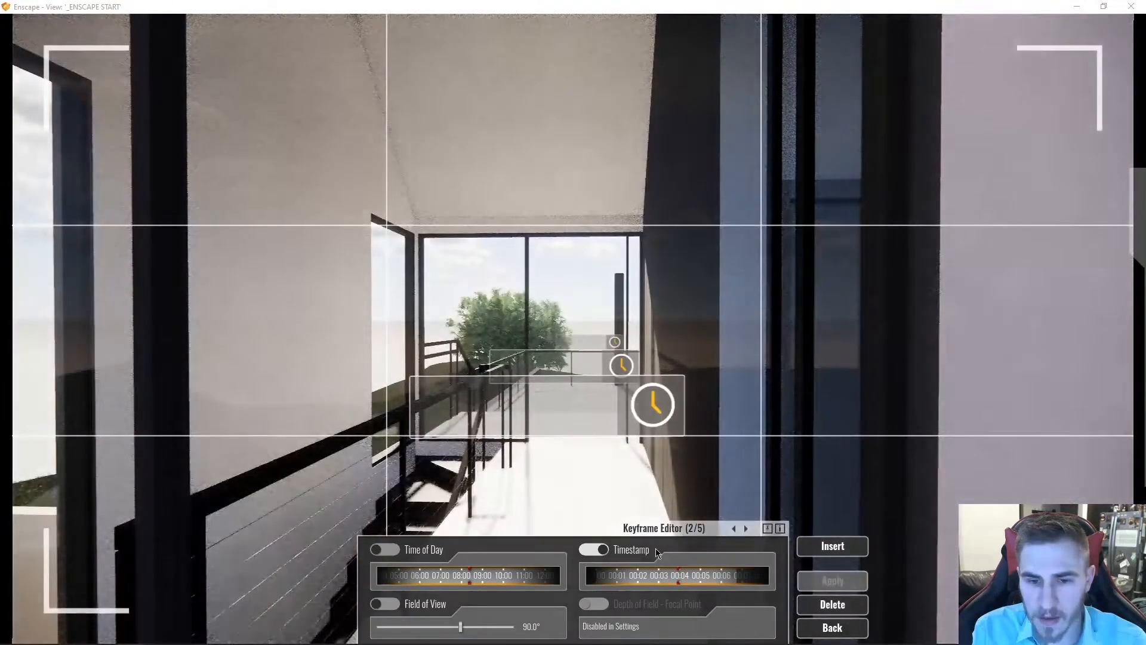
drag(708, 582, 675, 588)
drag(672, 589, 668, 589)
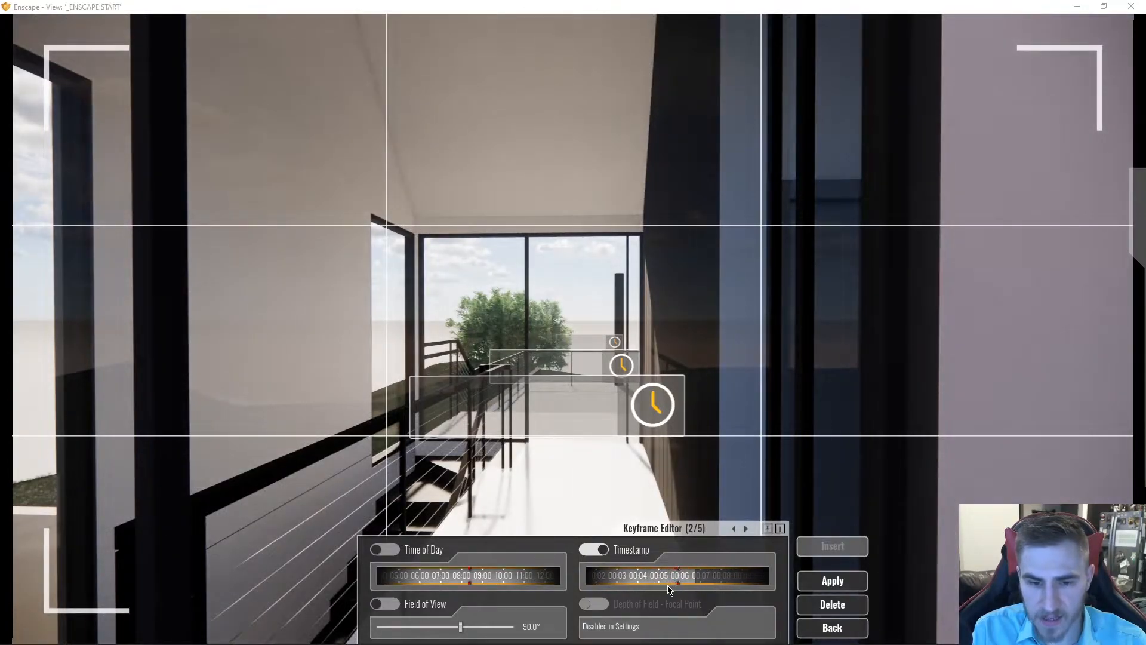
click(838, 575)
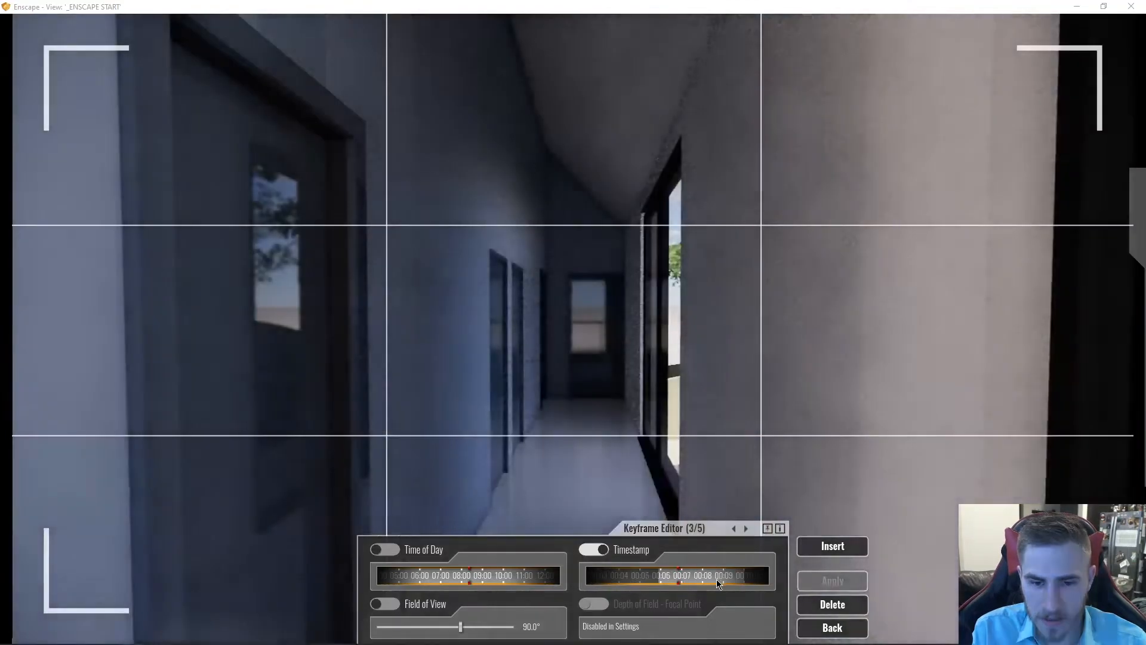
drag(717, 580, 668, 581)
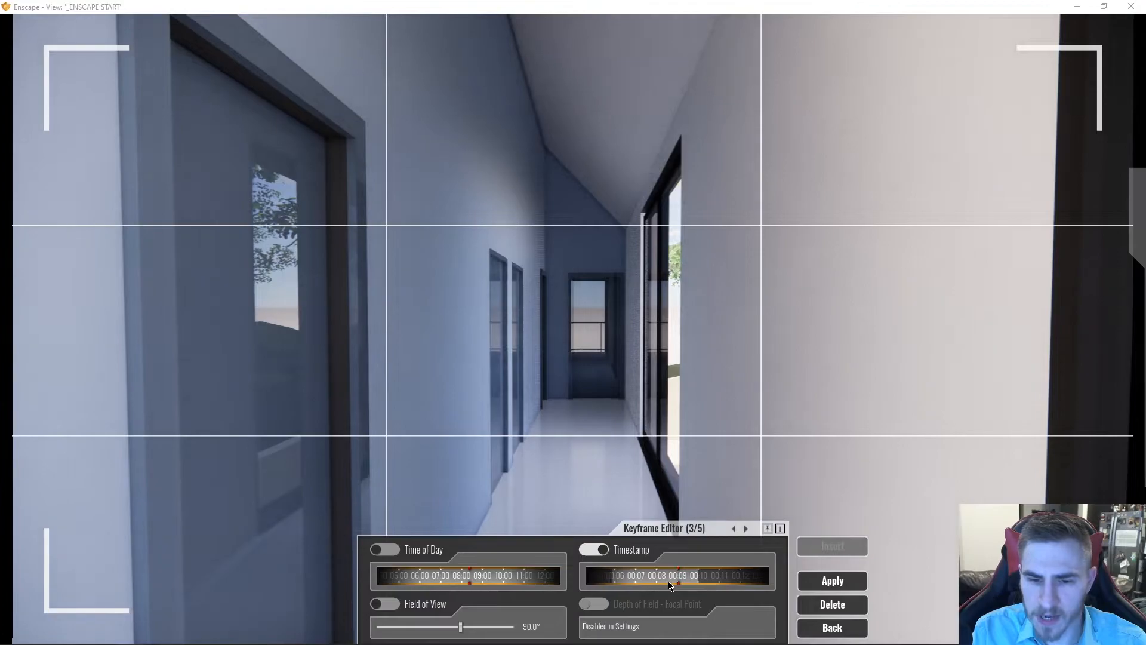
click(817, 581)
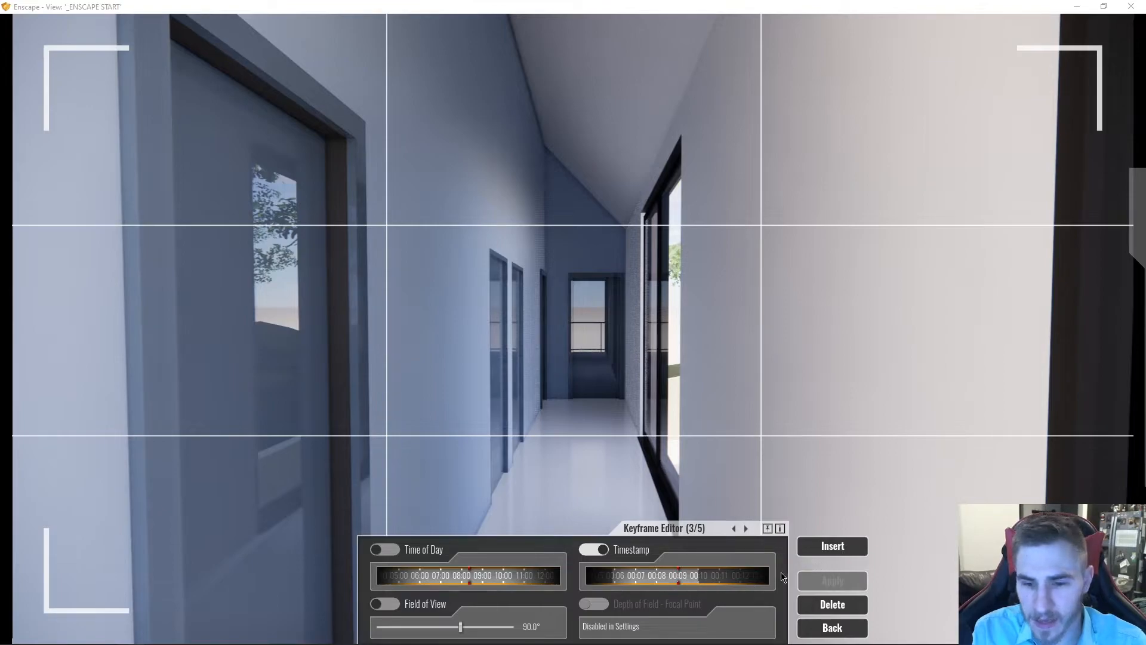
Step: Increase the fourth keyframe's timestamp to lengthen the turn from the hallway keyframe, and apply the change
click(746, 528)
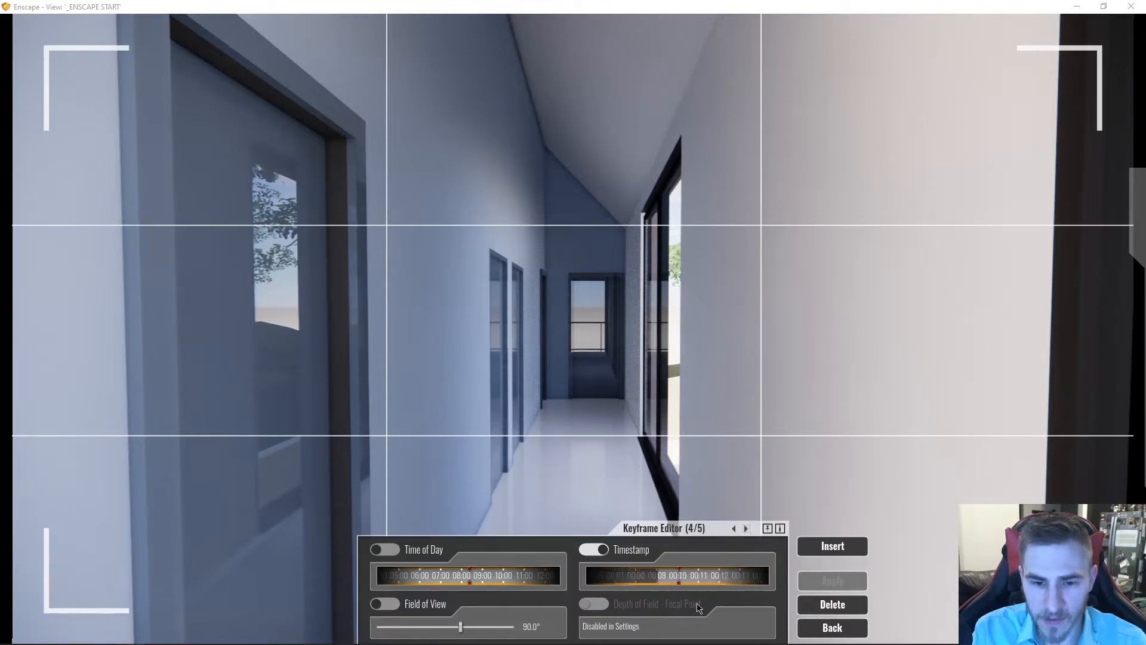
drag(734, 580, 695, 591)
click(820, 583)
Step: Set the fifth keyframe's timestamp to about 15.5 seconds, apply it, return to the Video Editor and preview the path
click(746, 529)
mouse_move(675, 644)
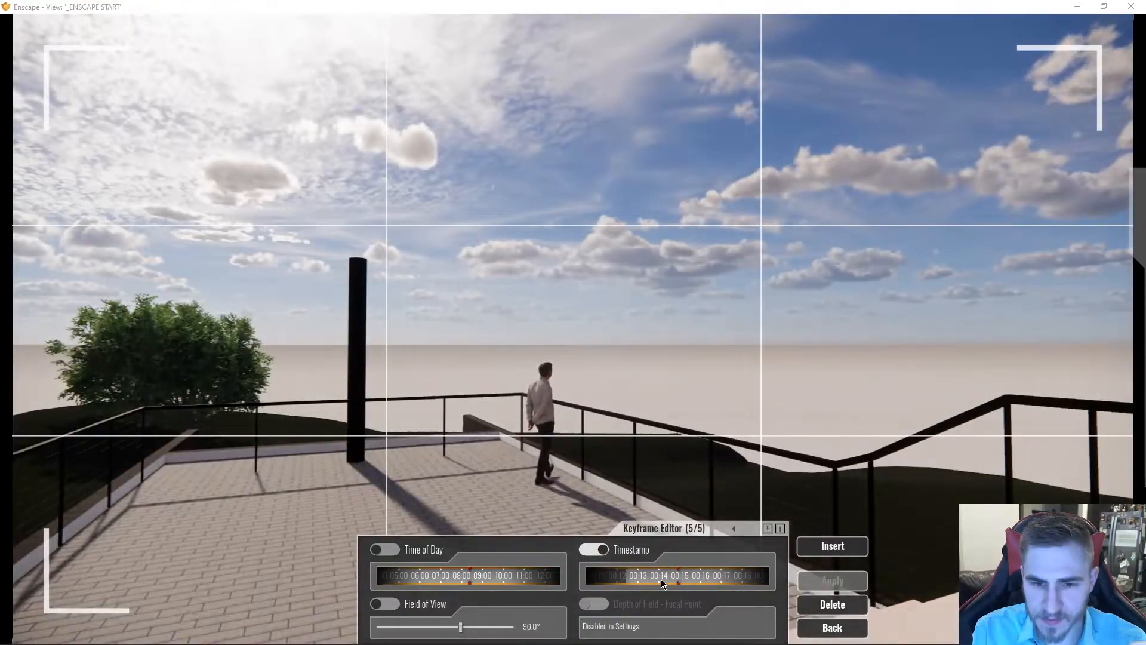
mouse_move(661, 579)
mouse_down()
mouse_move(689, 583)
mouse_move(682, 587)
mouse_up()
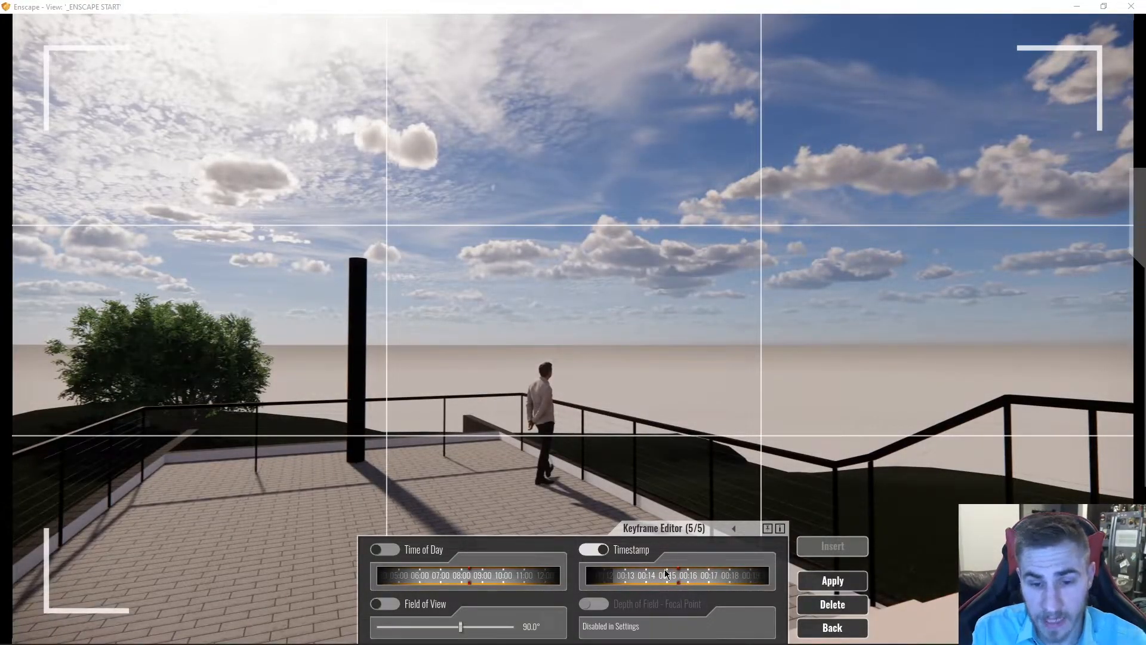
mouse_move(652, 579)
mouse_down()
mouse_move(691, 583)
mouse_move(662, 587)
mouse_up()
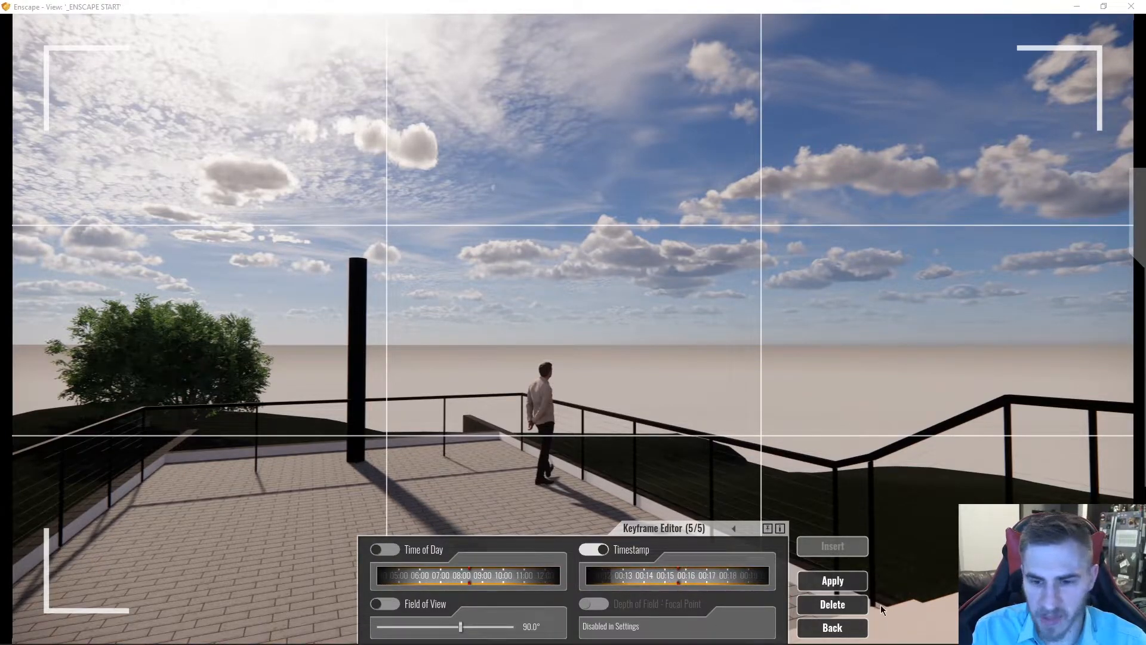
click(817, 585)
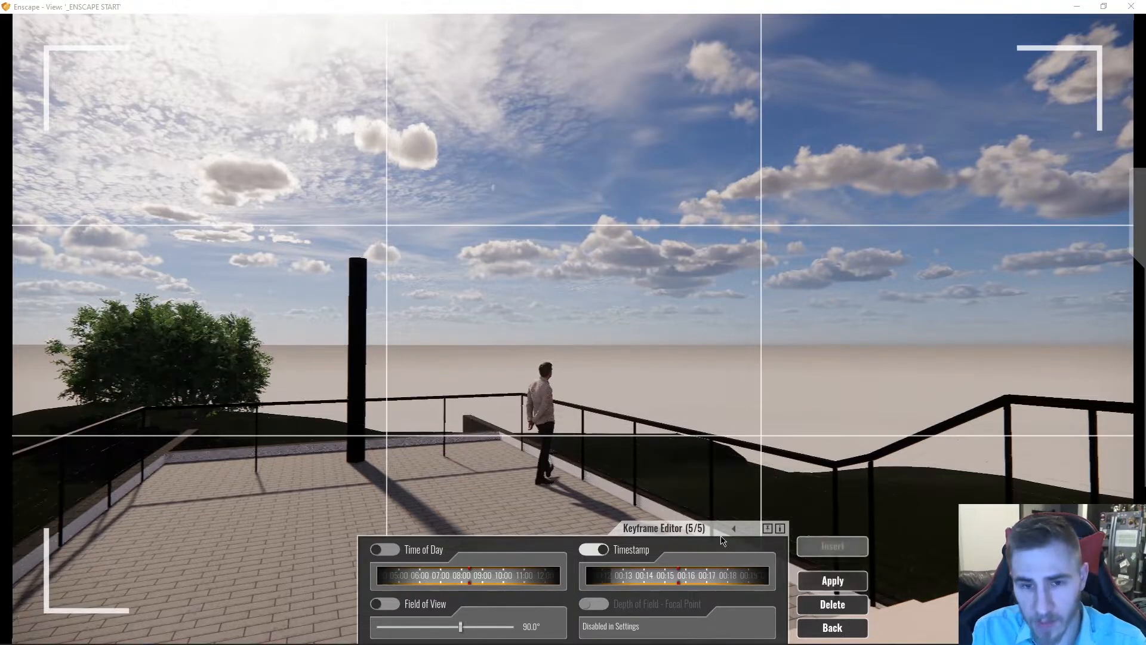
click(832, 627)
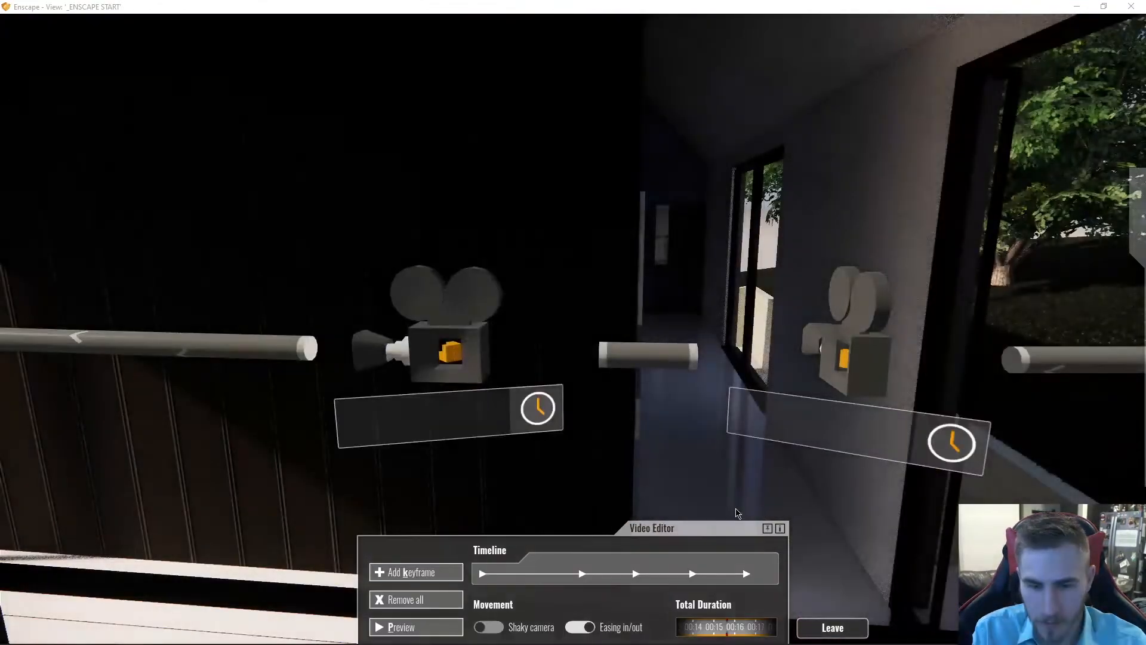
key(p)
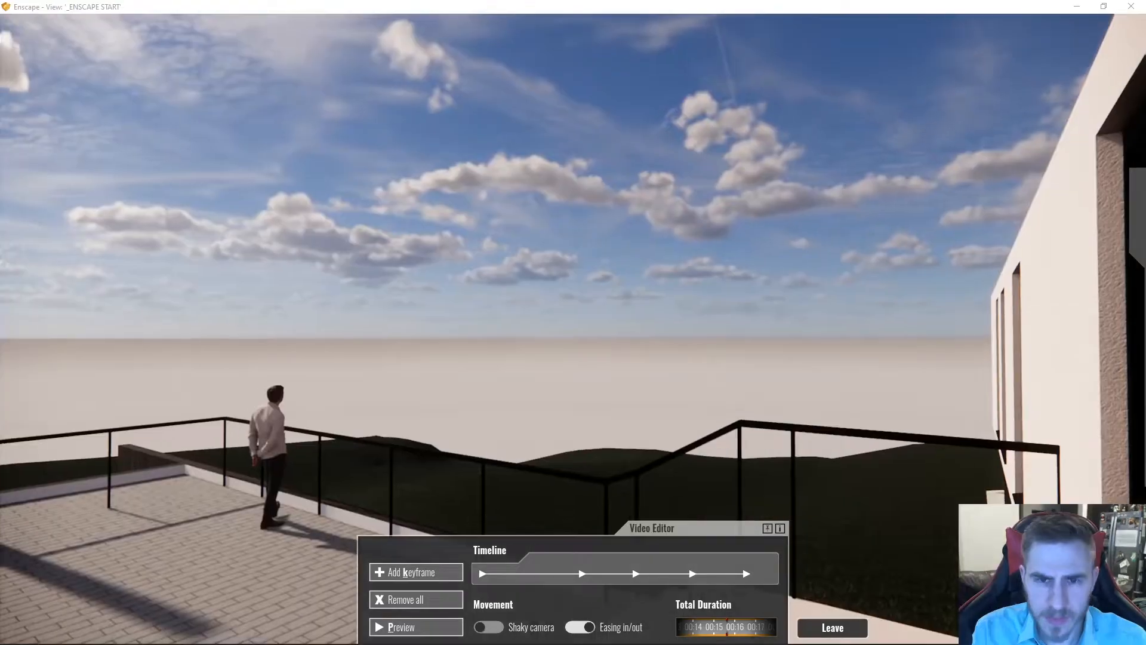
Step: Add five exterior keyframes circling the house, from a sky view beyond the terrace to an elevated view over the parked yellow car
key(w)
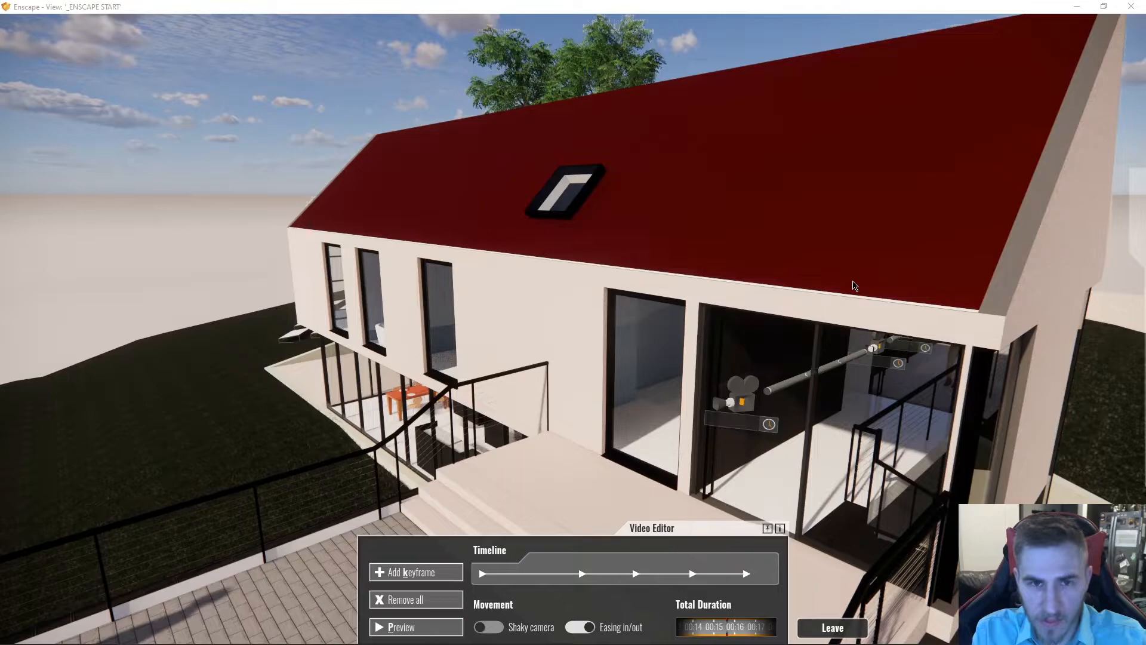
drag(853, 281, 767, 375)
key(w)
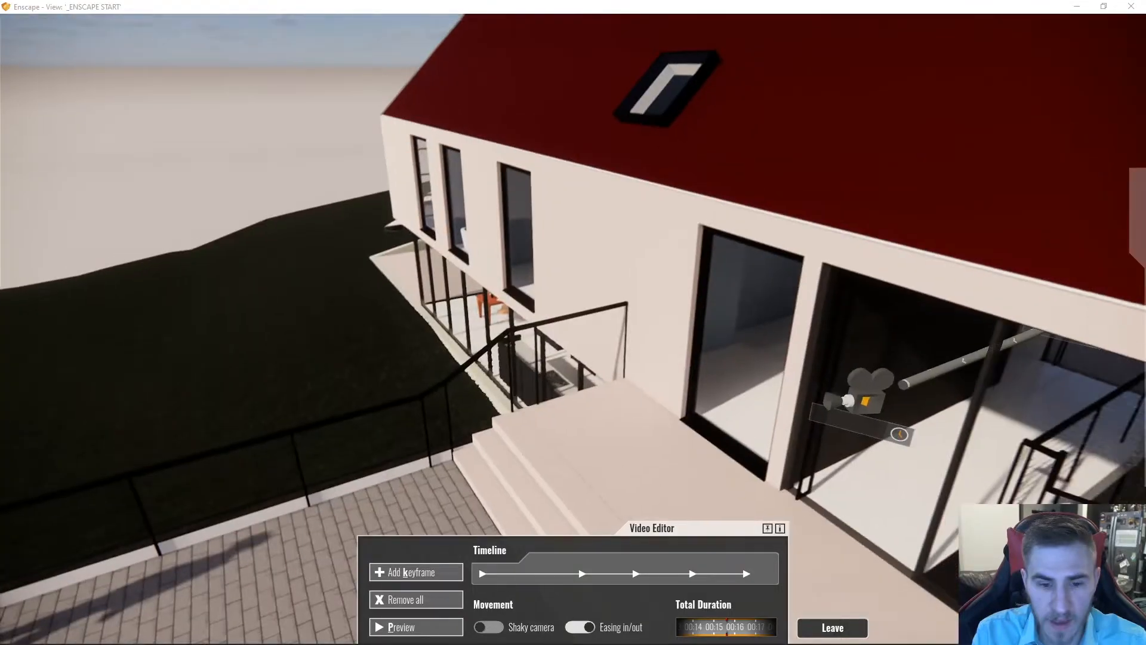
drag(576, 478, 596, 427)
key(s)
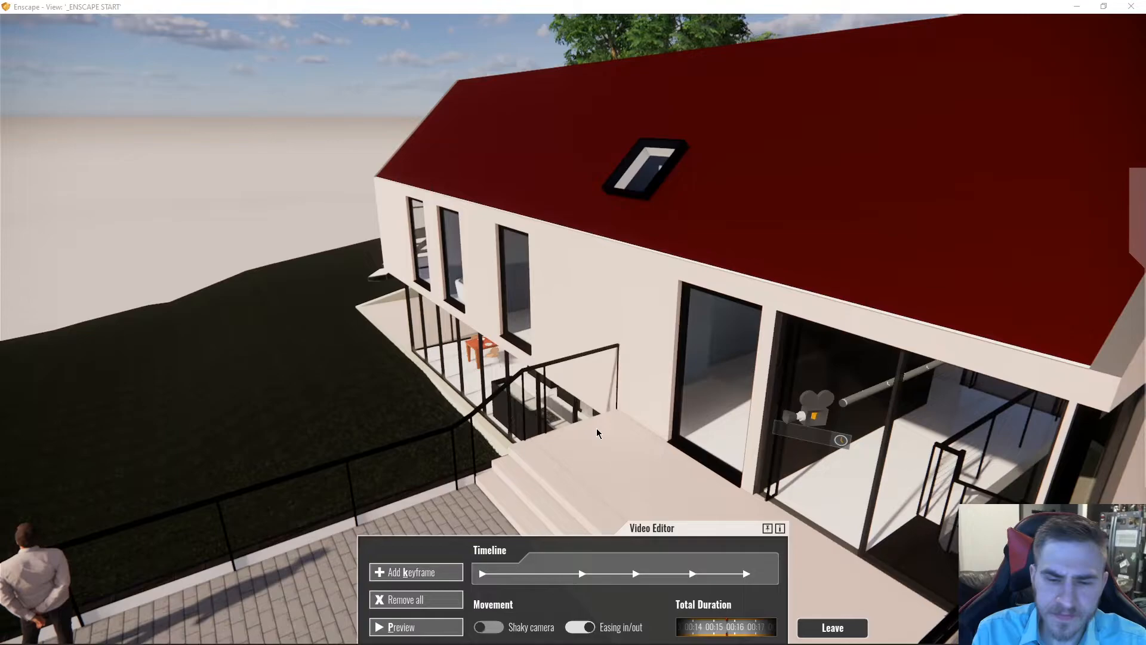
drag(596, 427, 382, 323)
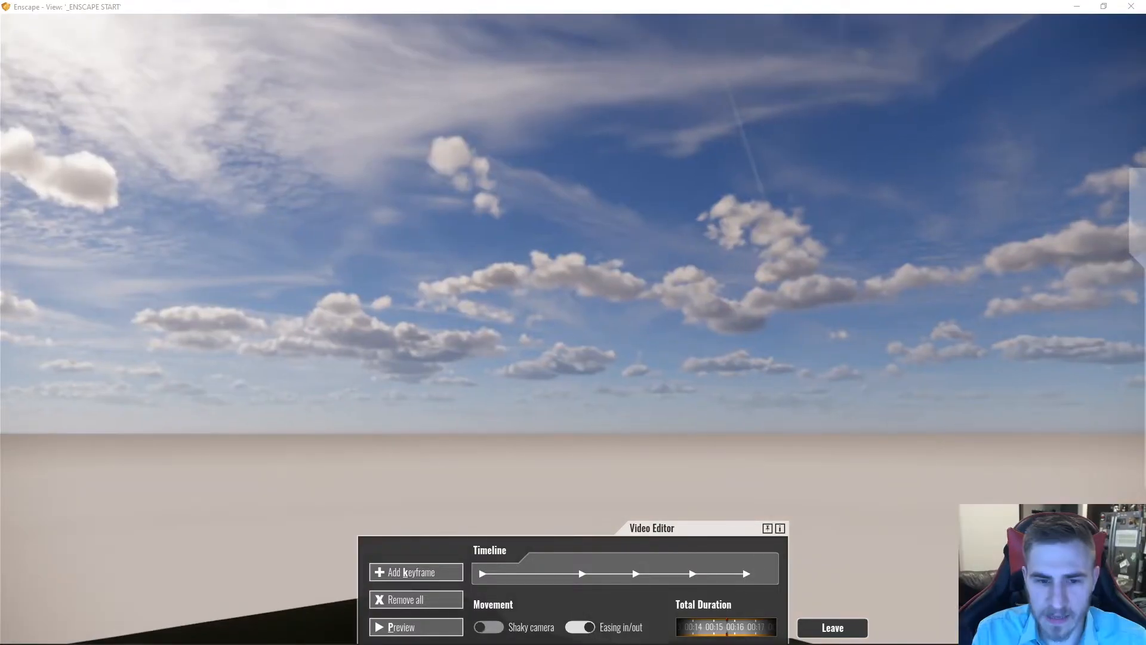
key(k)
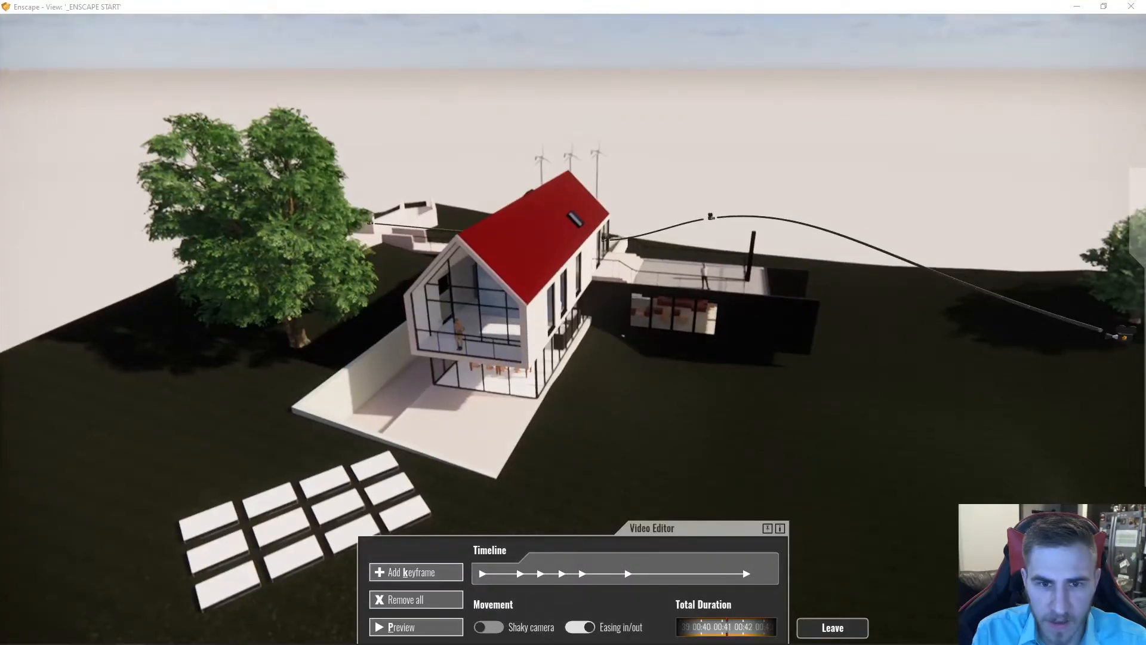
drag(573, 359, 528, 322)
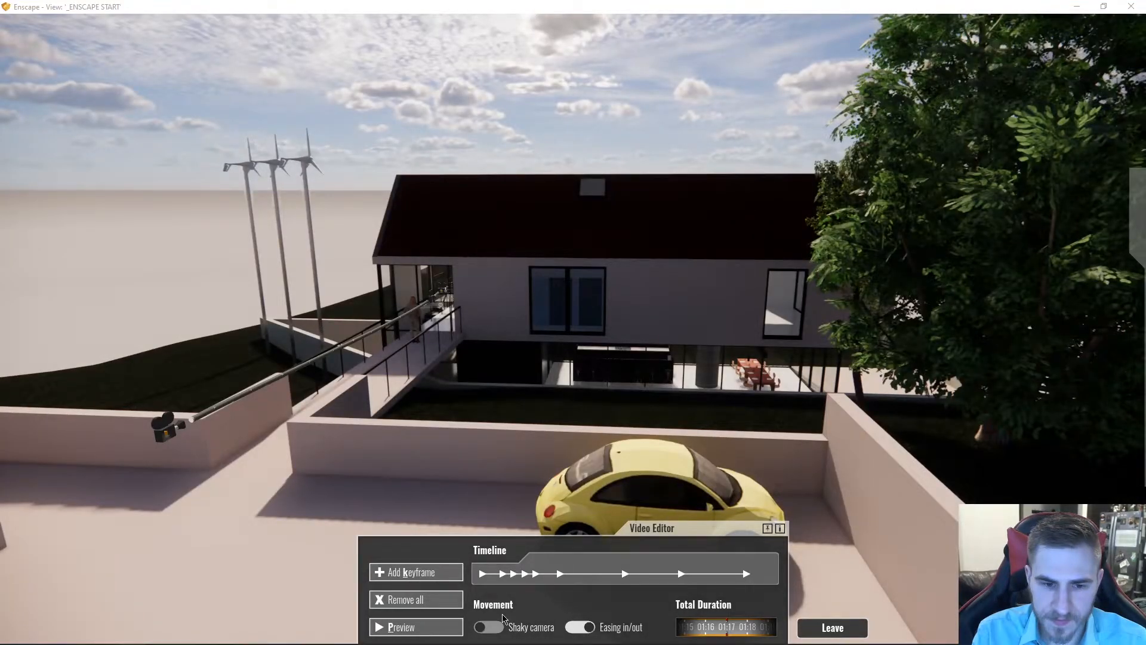
key(k)
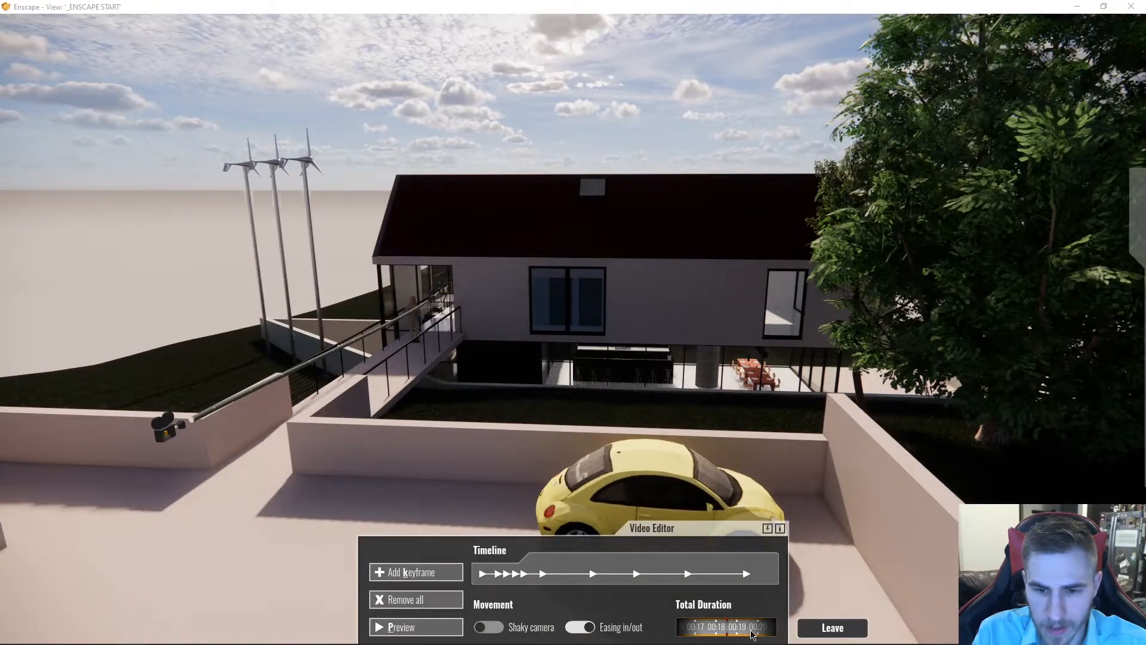
Step: Set the sixth keyframe's timestamp to about 18 seconds and advance past the seventh keyframe
drag(751, 634, 715, 628)
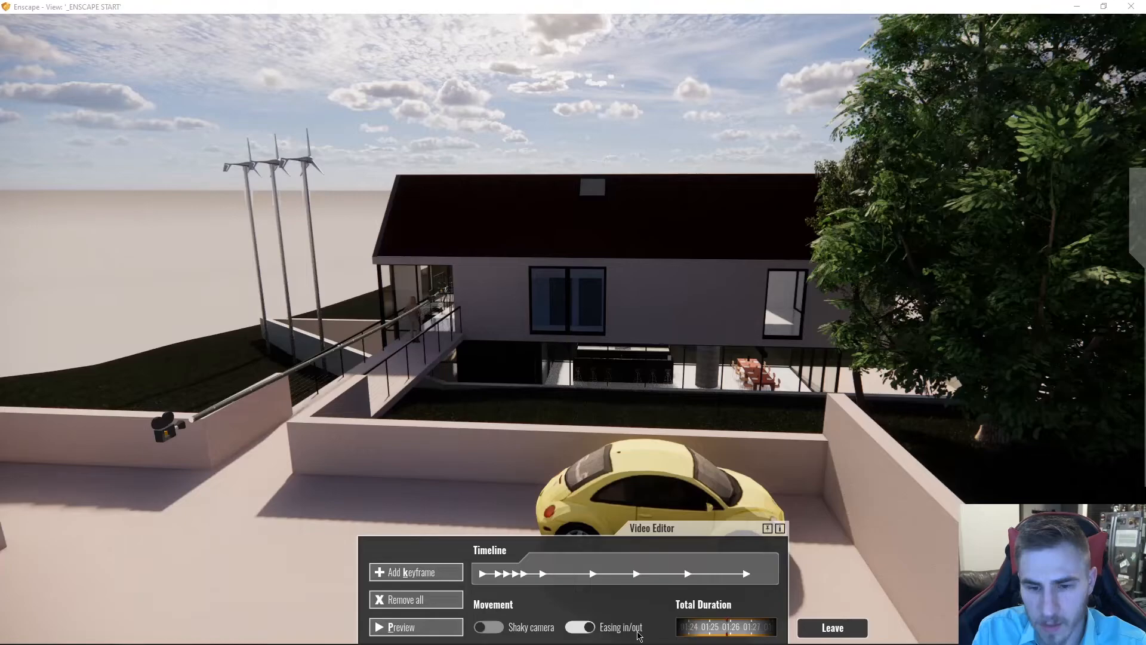
drag(637, 636, 526, 635)
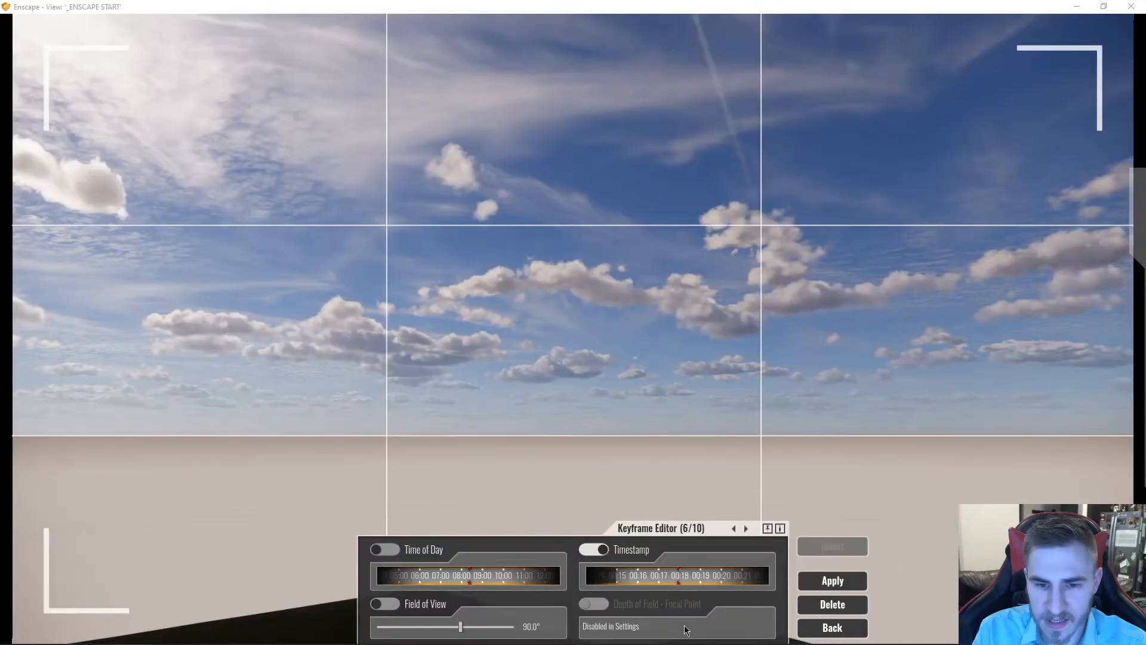
click(746, 528)
click(746, 528)
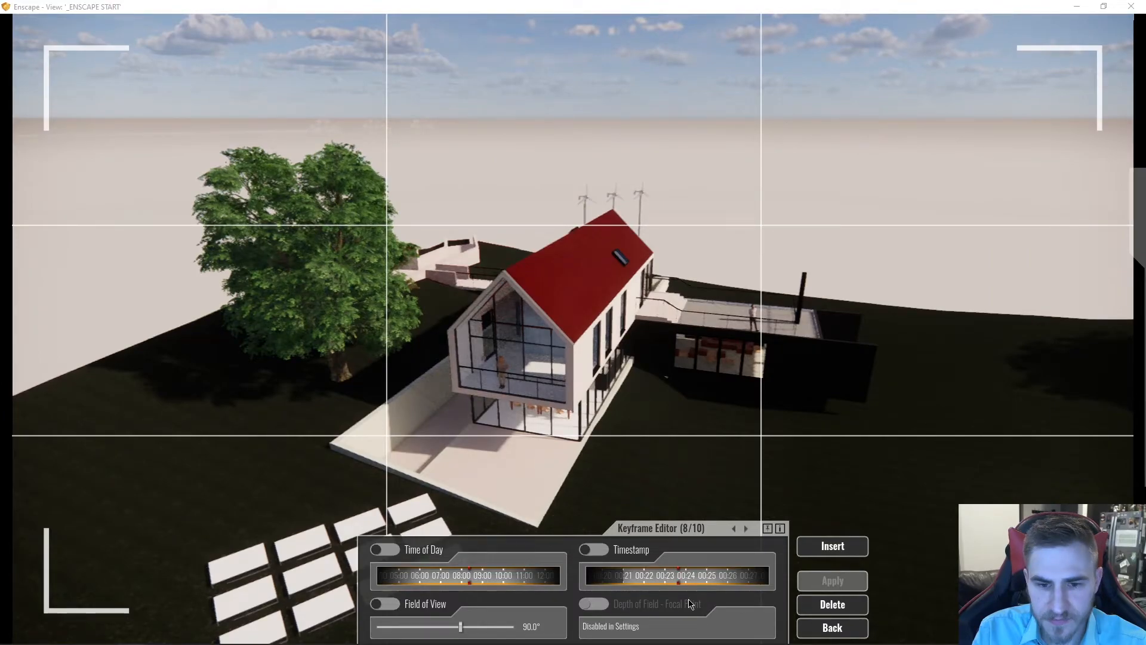
Step: Adjust the timing of the eighth and ninth keyframes, set the tenth's timestamp to about 32 seconds, and return to the Video Editor
scroll(706, 593, down, 1)
click(745, 528)
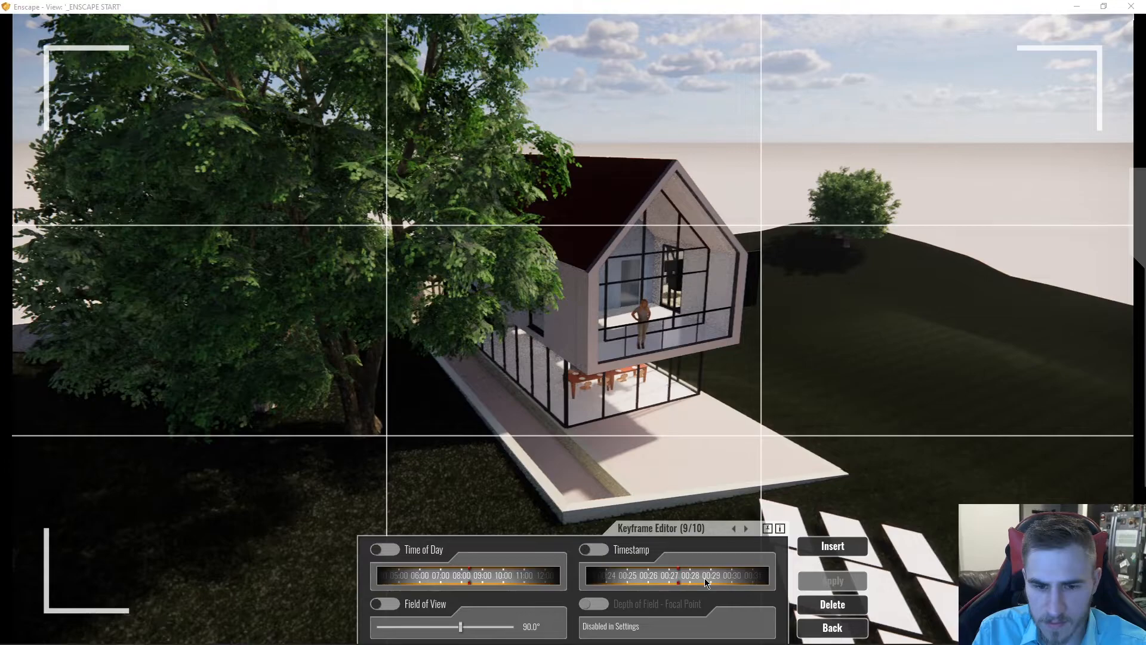
click(746, 528)
scroll(709, 578, down, 1)
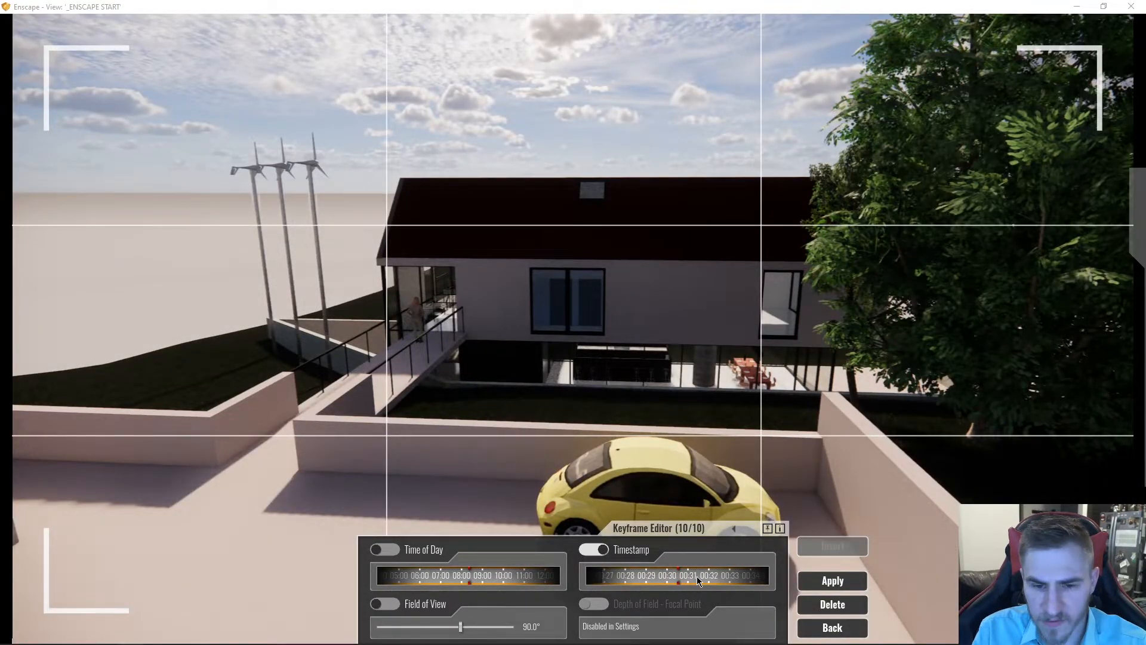
scroll(697, 576, down, 1)
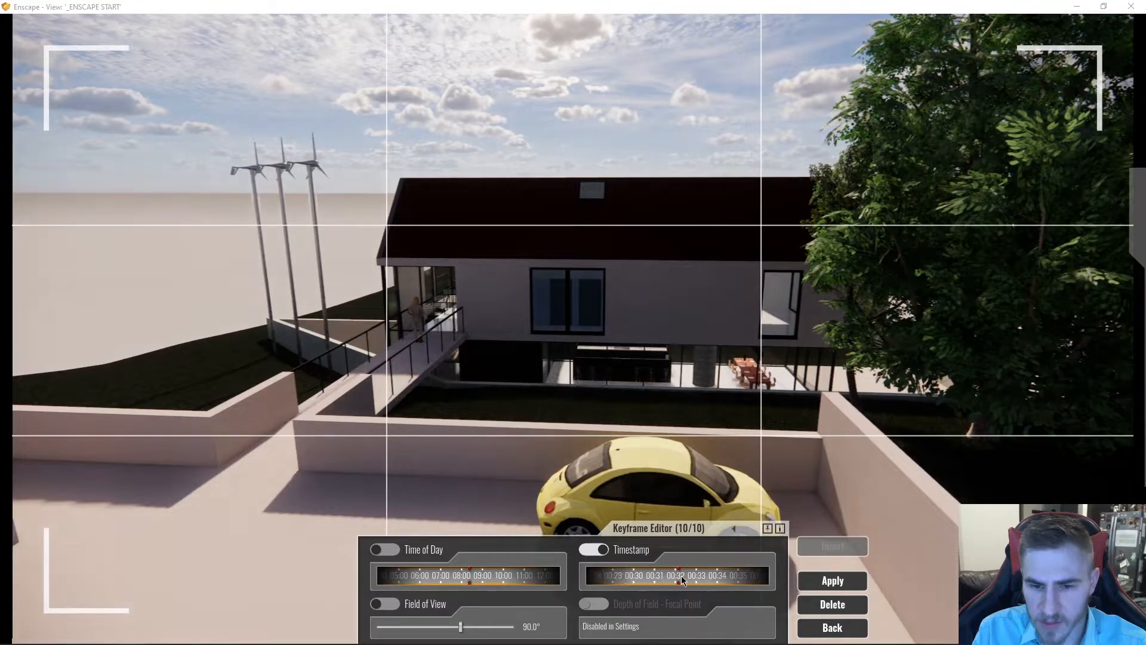
click(863, 630)
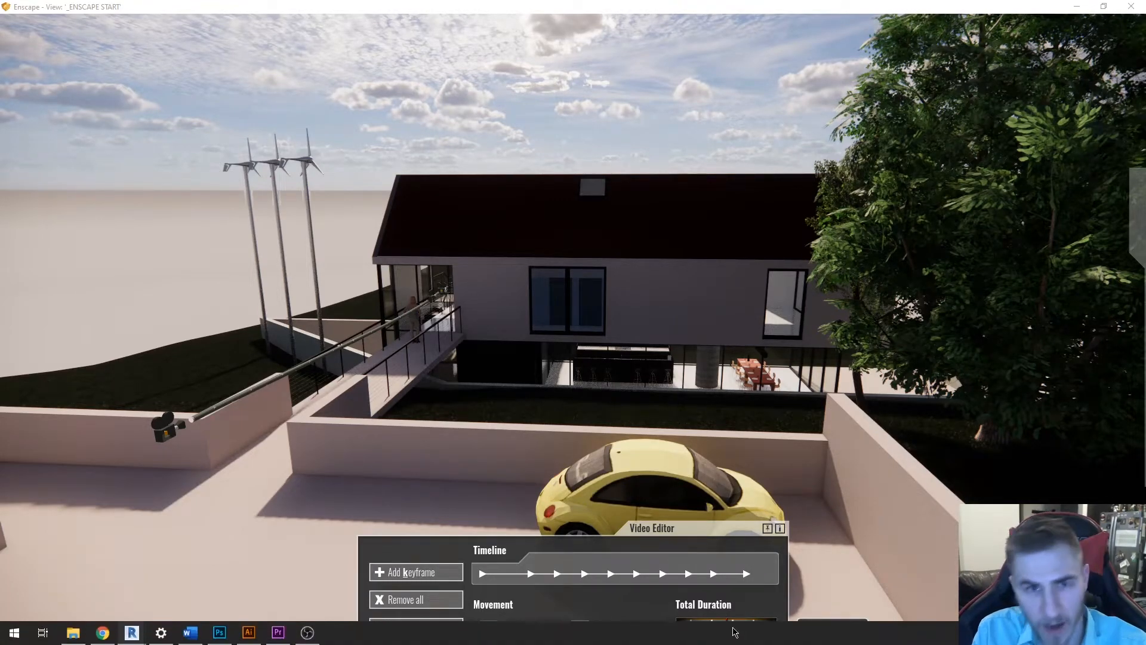
Step: Set the video's total duration to about 31 seconds and preview the complete camera path
drag(728, 632, 740, 634)
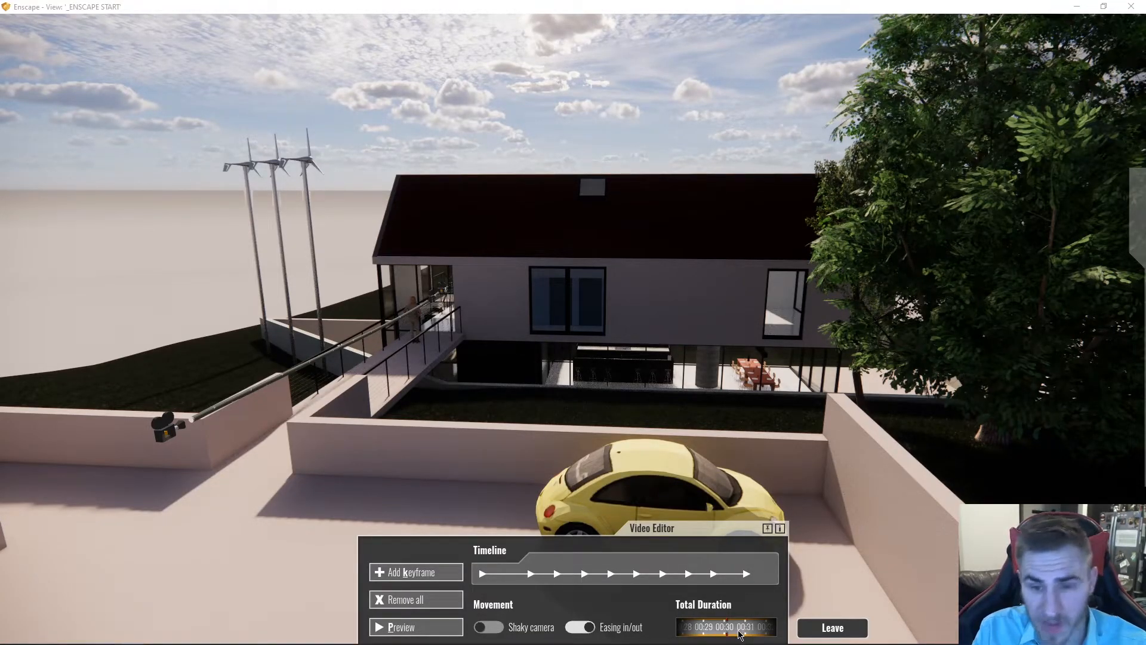
drag(738, 637, 724, 639)
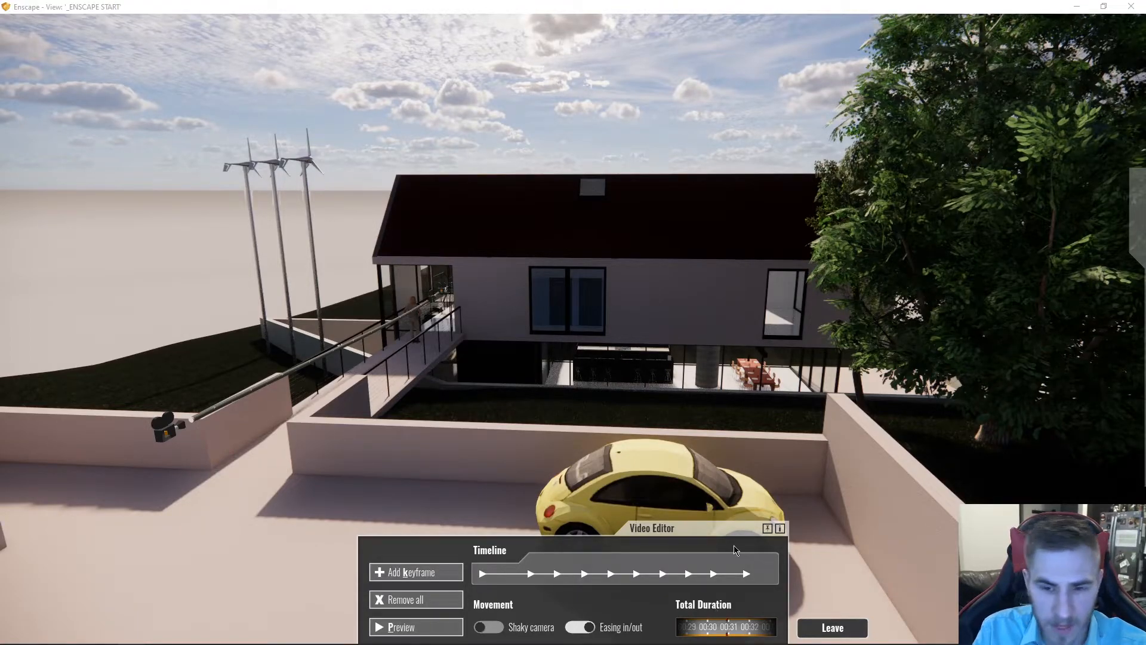
key(p)
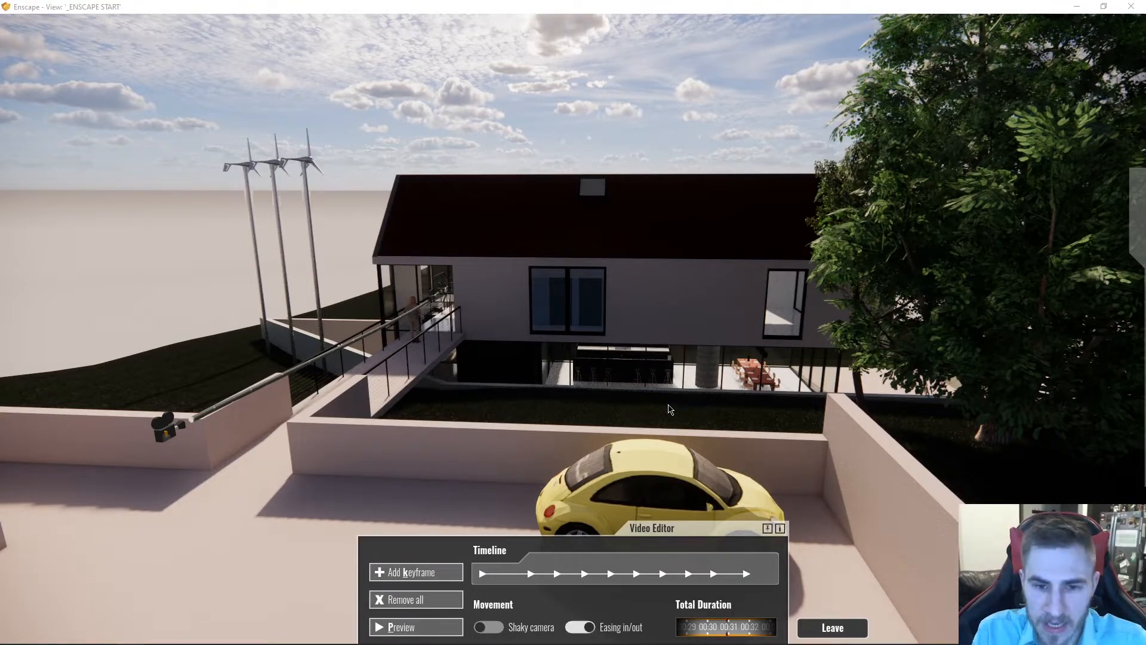
Step: Enable Time of Day on the first keyframe, set it to about 06:20, apply the change and return to the Video Editor
click(482, 573)
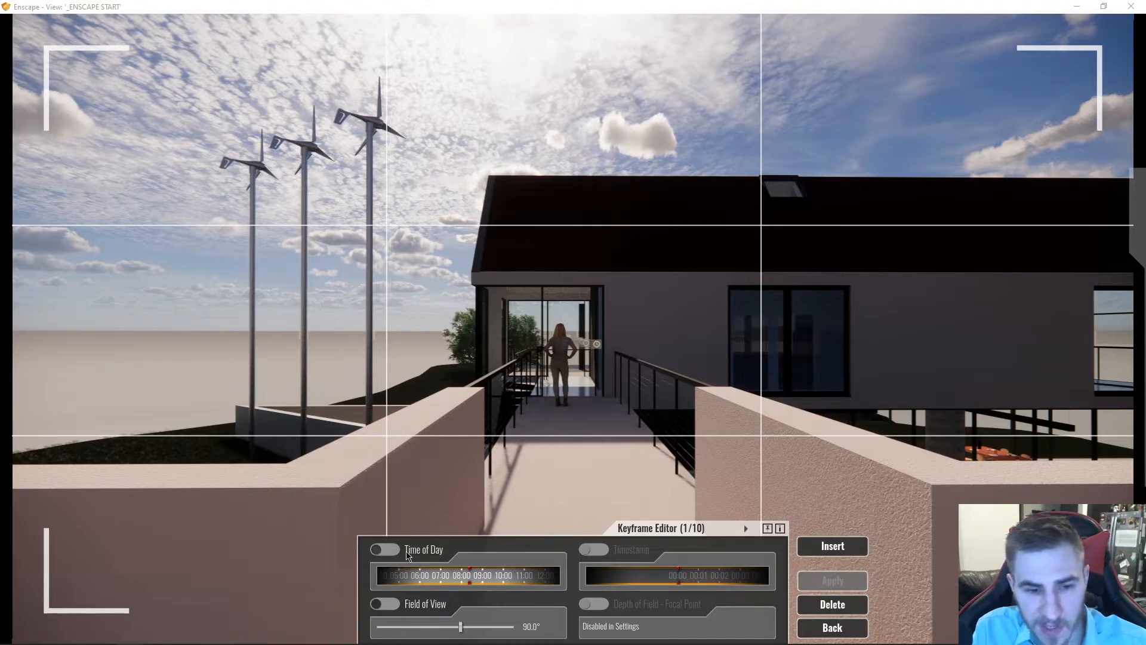
click(387, 551)
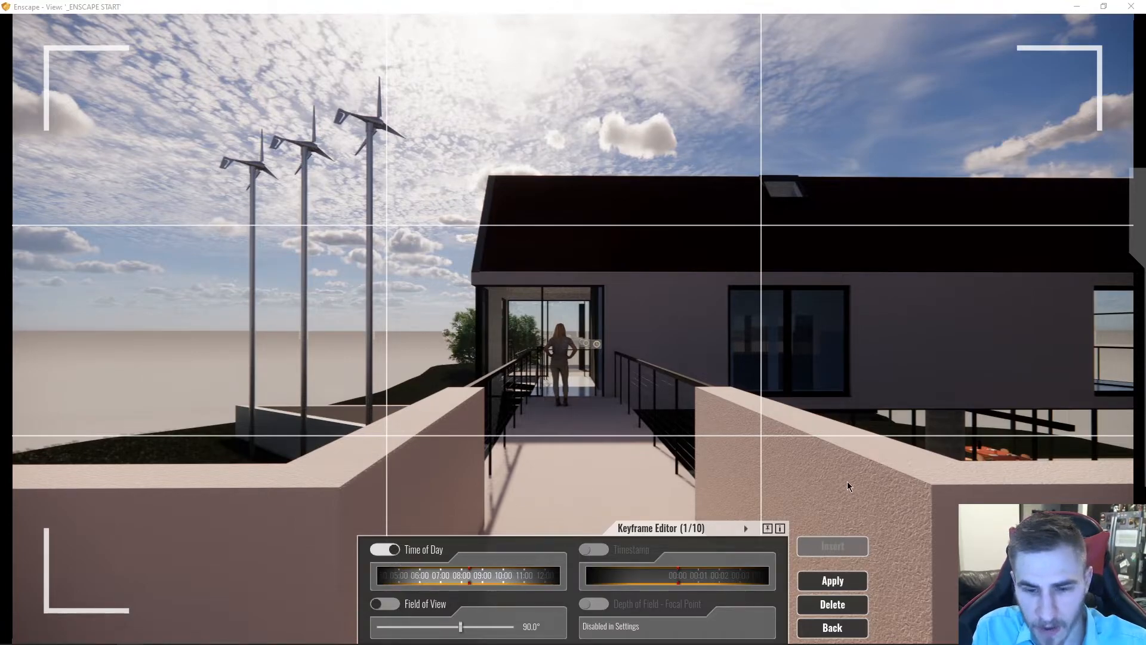
shift+right_drag(883, 486, 731, 486)
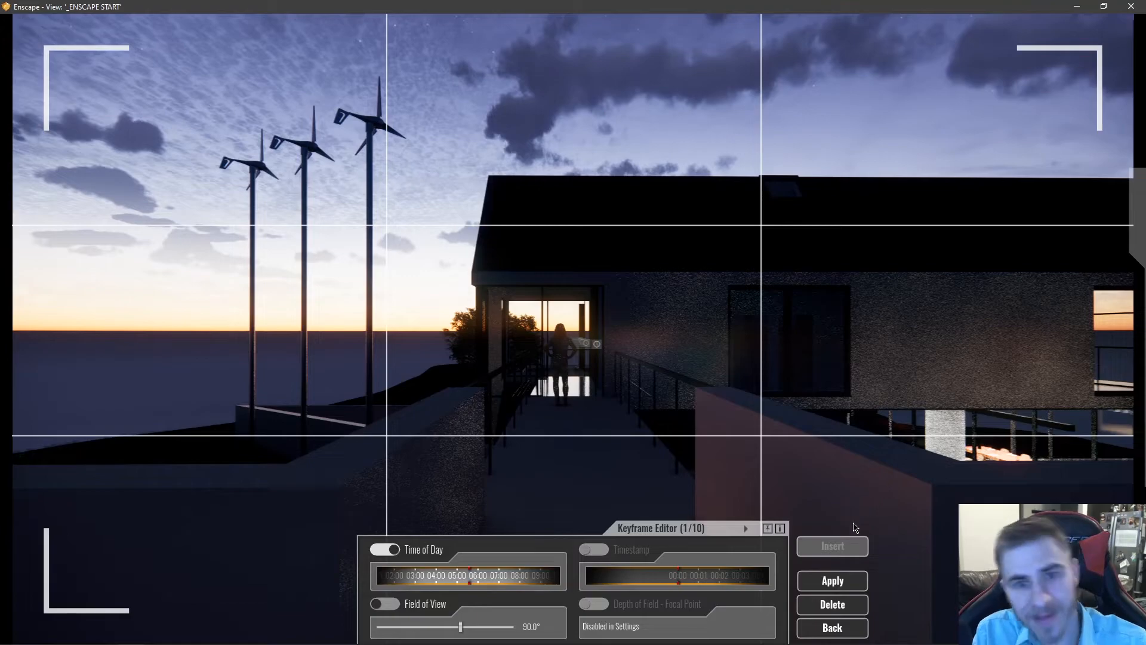
right_drag(776, 477, 809, 482)
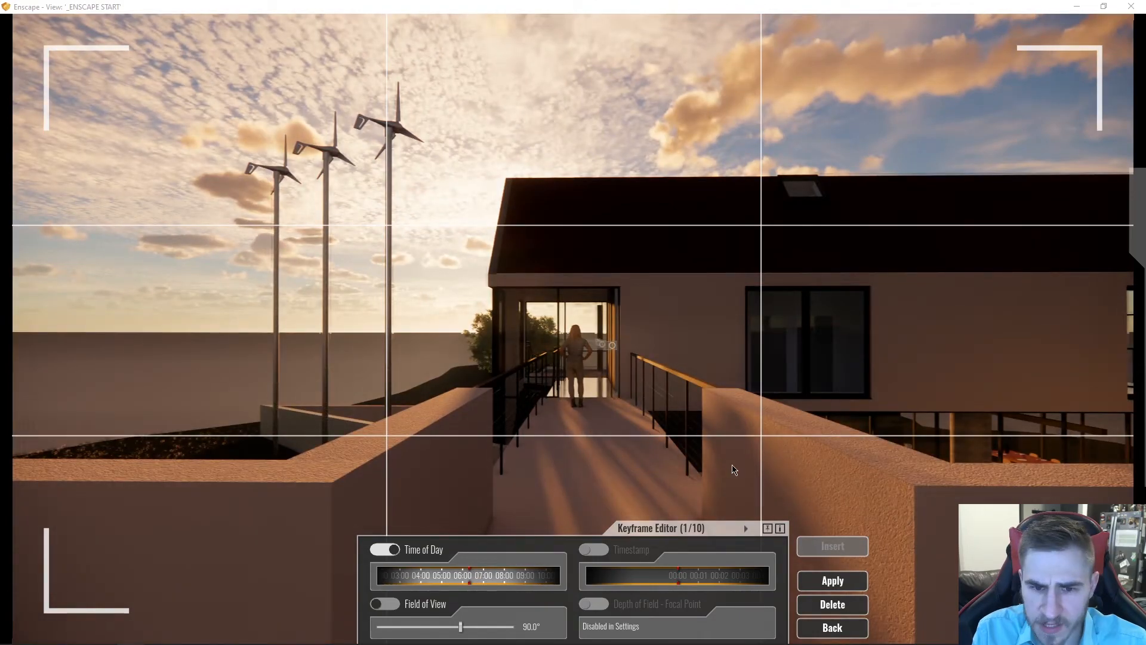
click(818, 578)
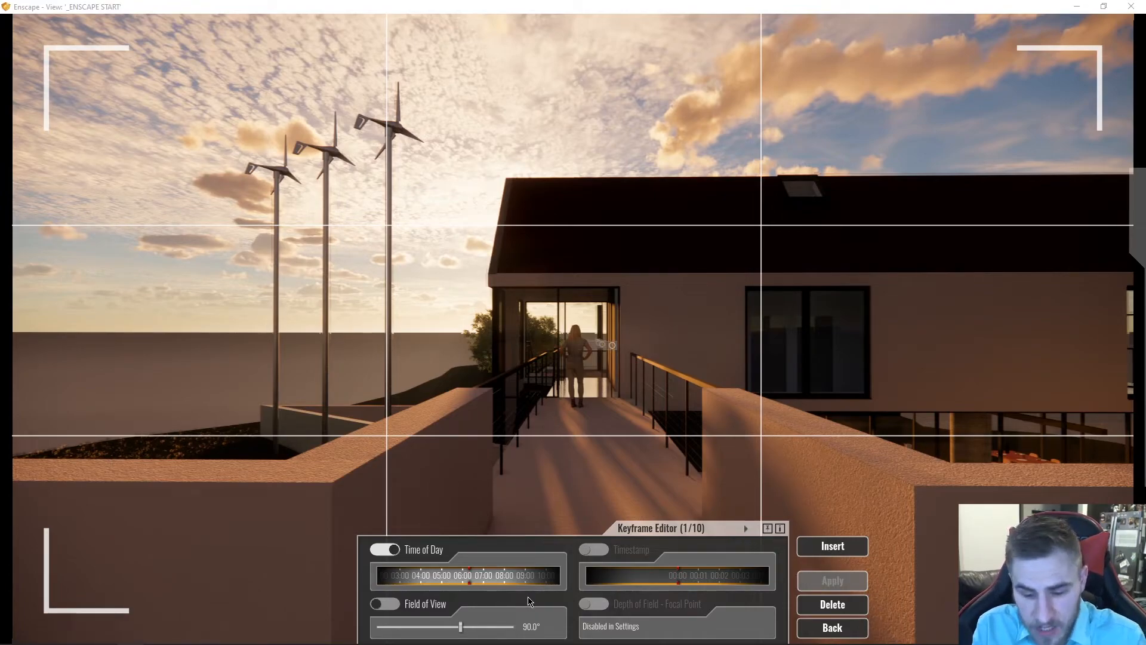
key(p)
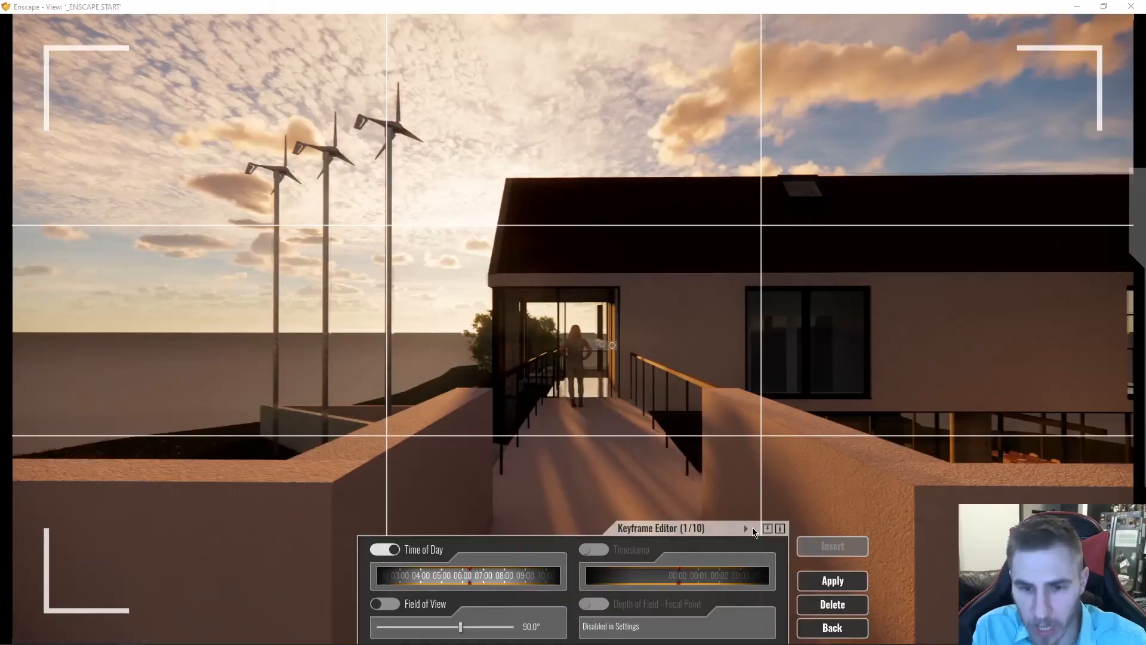
click(829, 582)
click(829, 627)
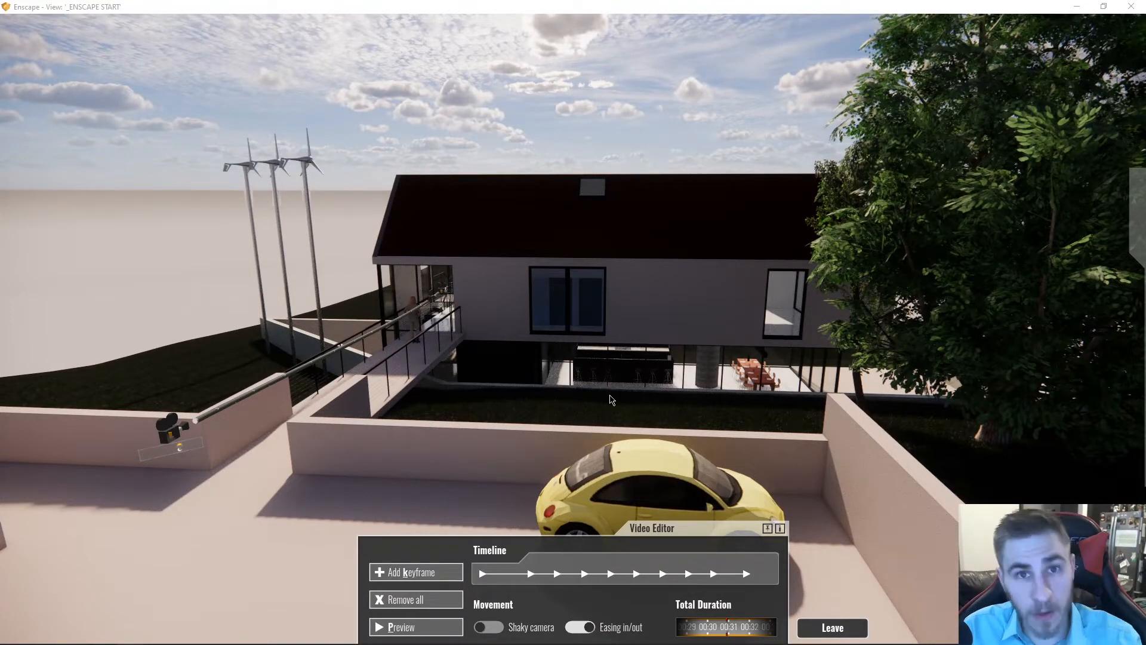
Step: Enable Time of Day on the last keyframe, set it to about 17:45, apply the change and return to the Video Editor
click(746, 573)
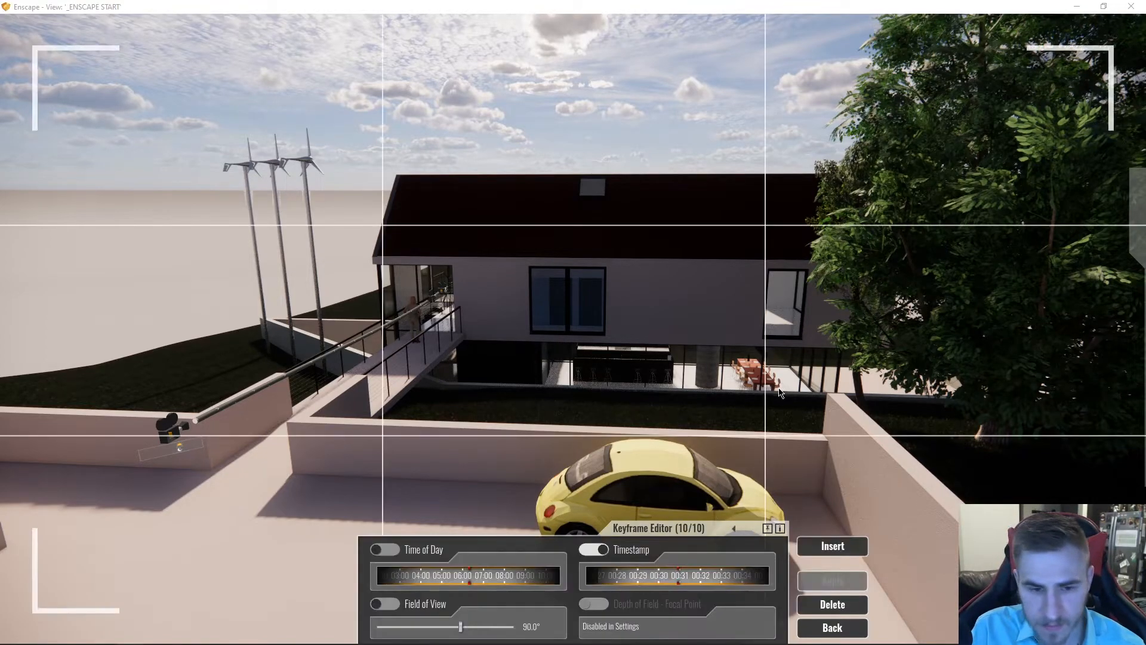
click(384, 549)
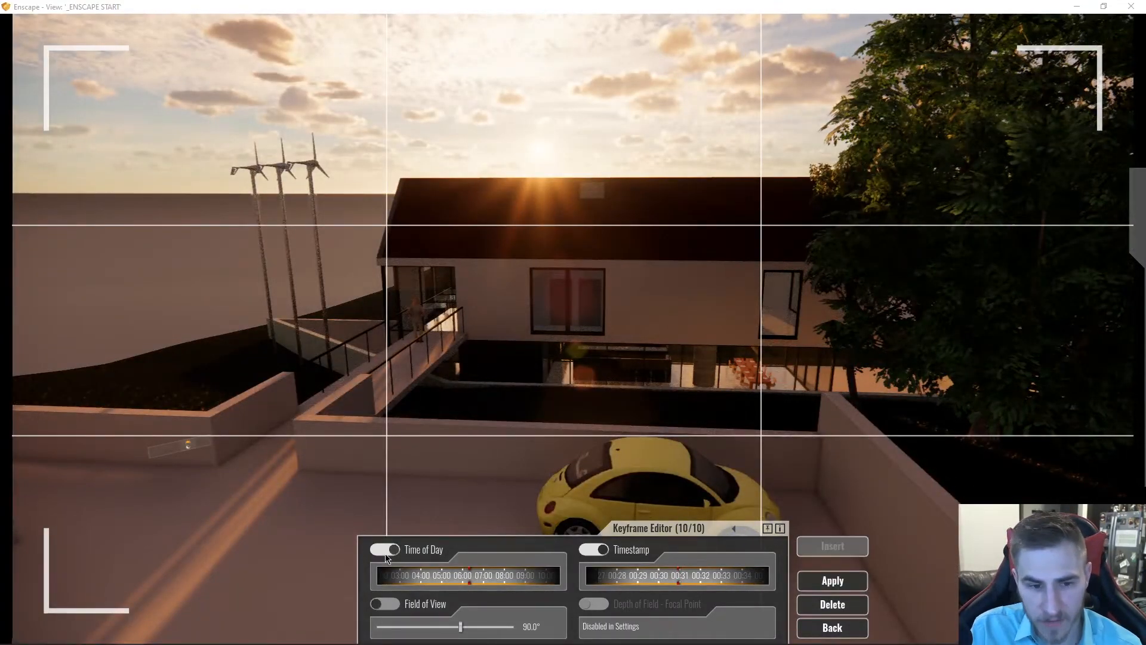
shift+right_drag(607, 424, 1122, 424)
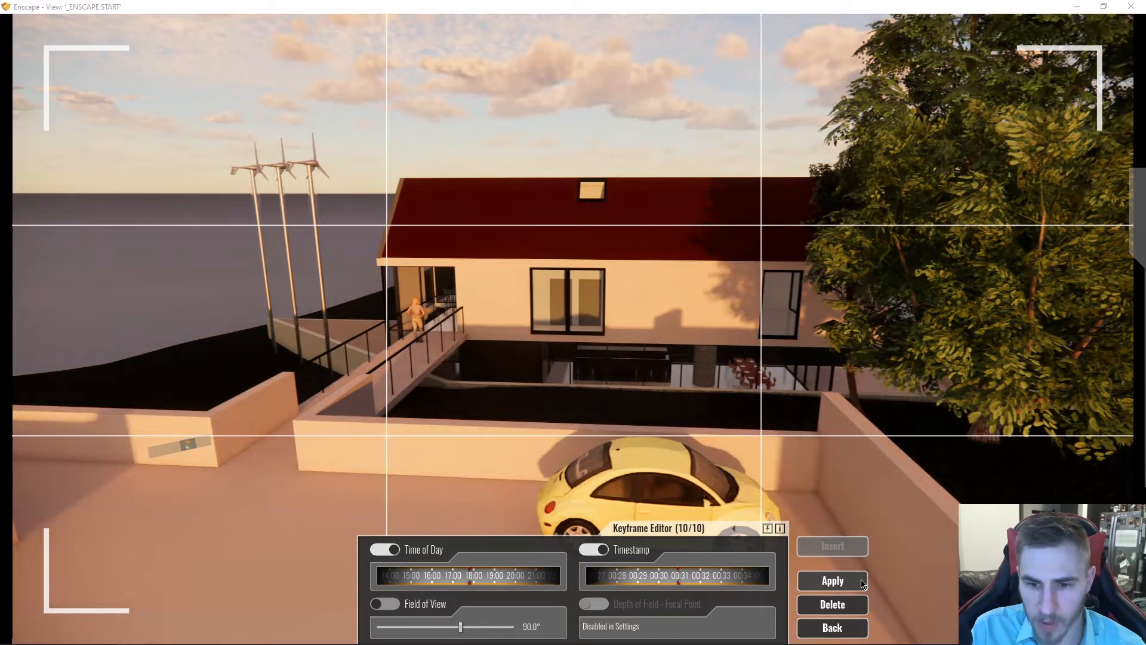
click(858, 579)
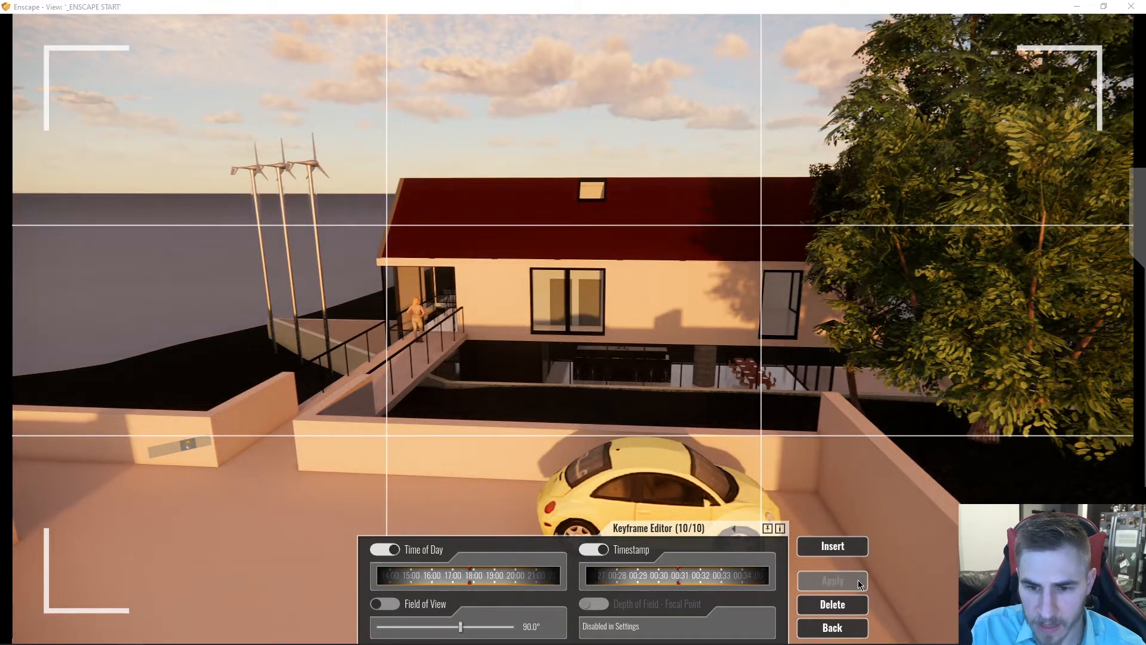
click(833, 626)
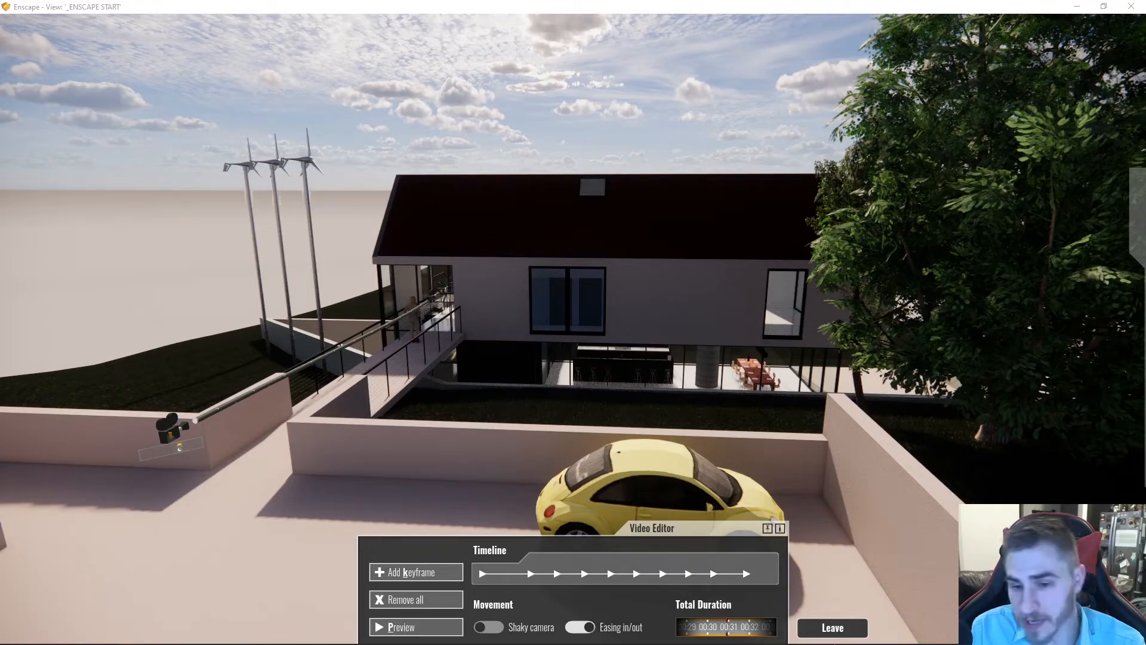
Step: Leave the Video Editor, toggle it back on from Revit, leave it again in Enscape and return to Revit
click(832, 625)
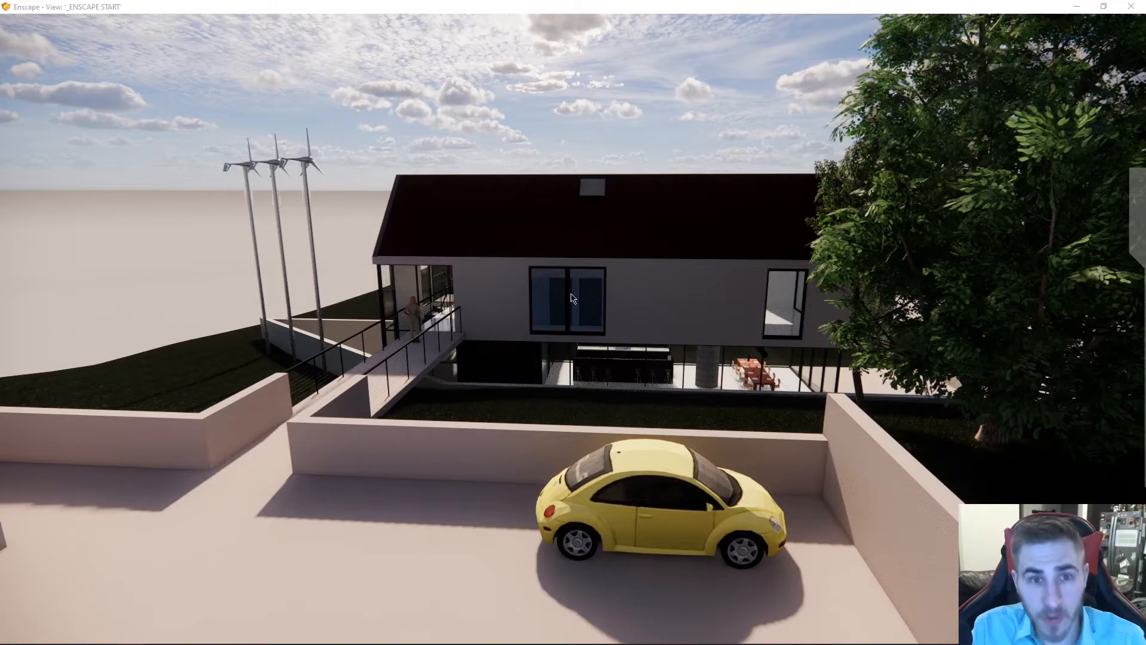
key(alt+Tab)
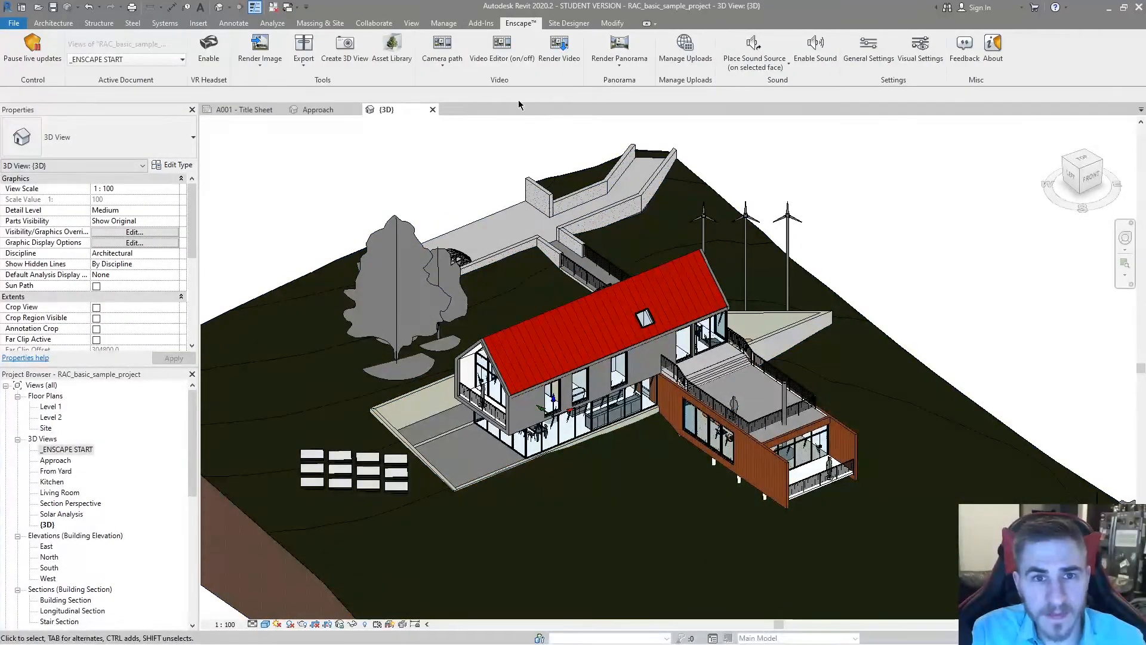
click(502, 54)
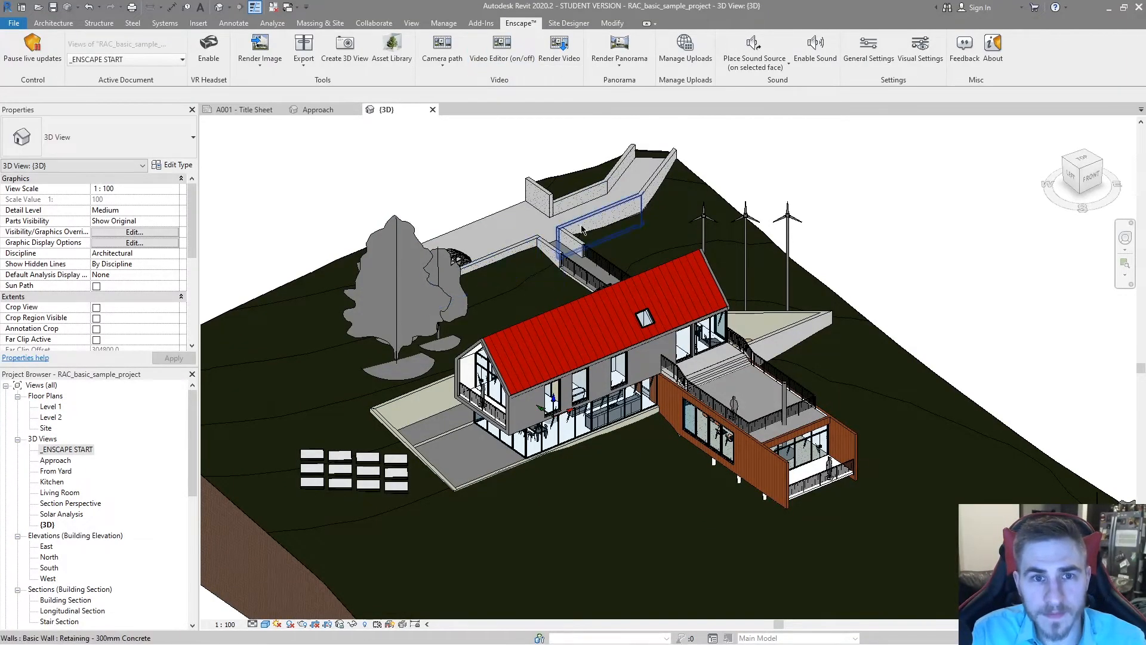
key(alt+Tab)
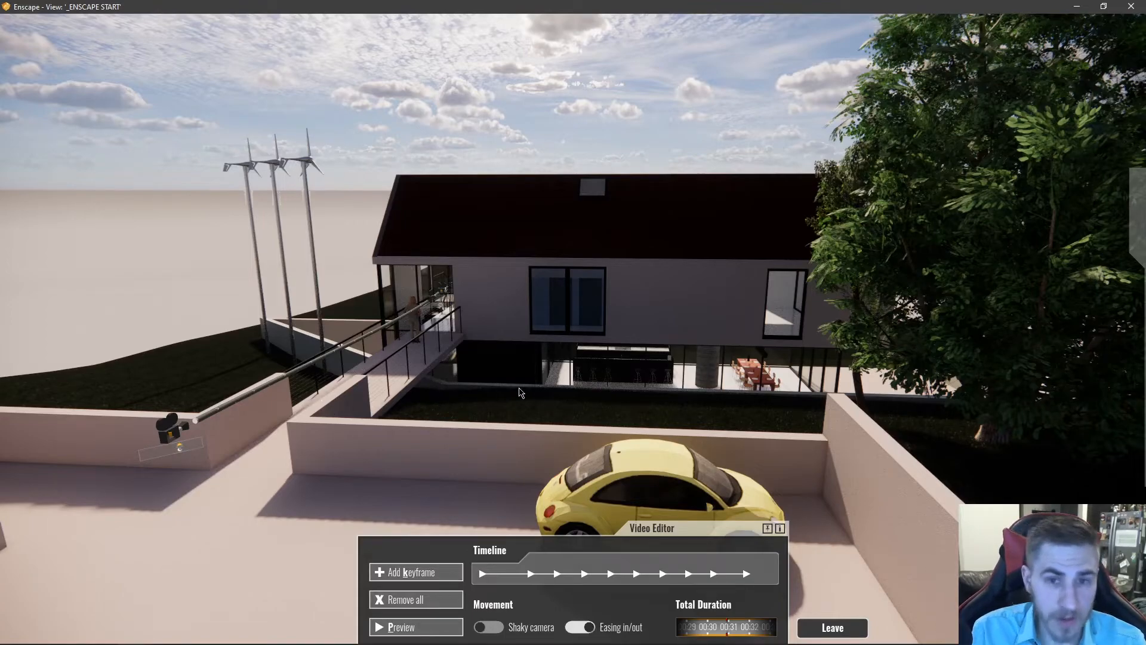
click(832, 627)
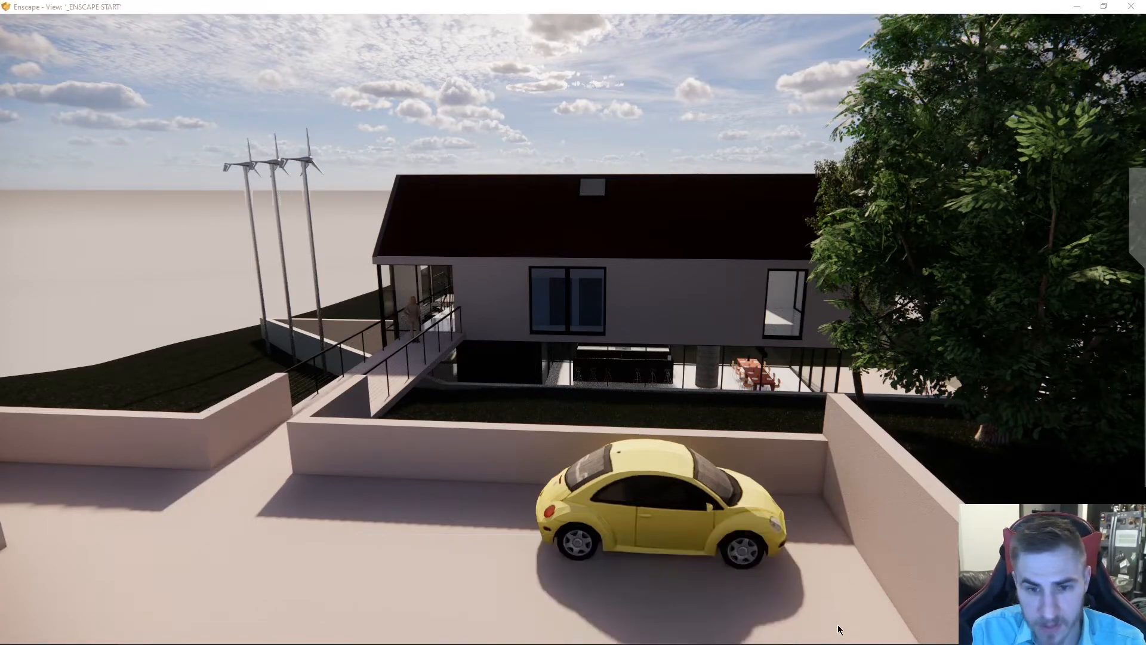
key(alt+Tab)
key(alt+Tab)
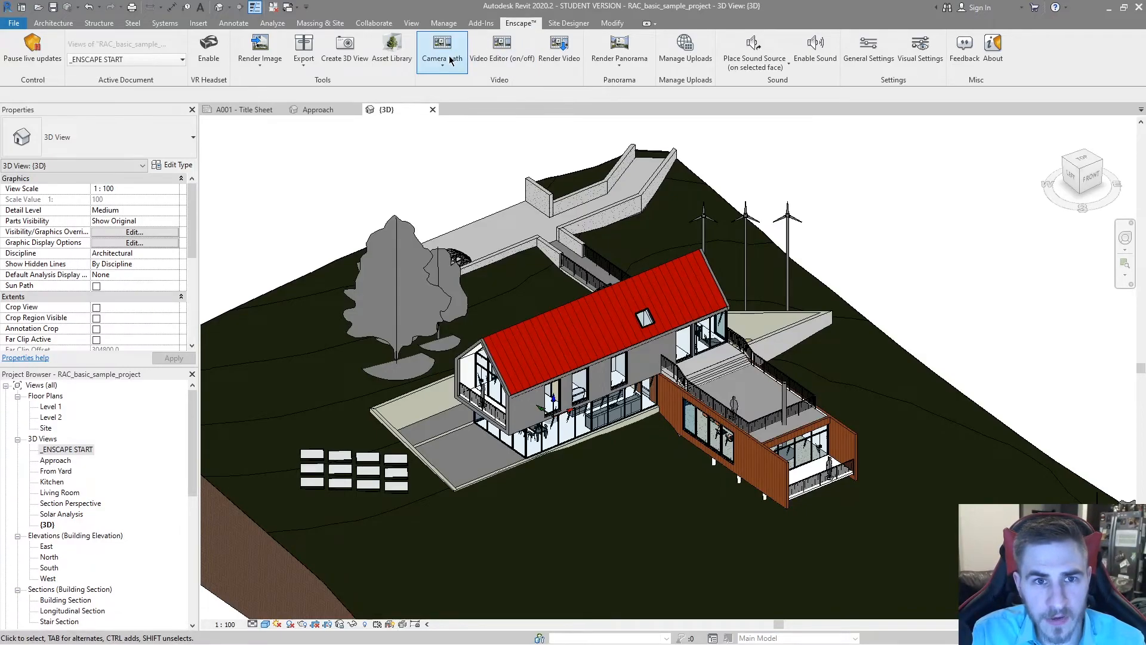
Step: Save the camera path as Path 1 in the 4_Create Animation folder under _2_Enscape Tutorials
click(446, 62)
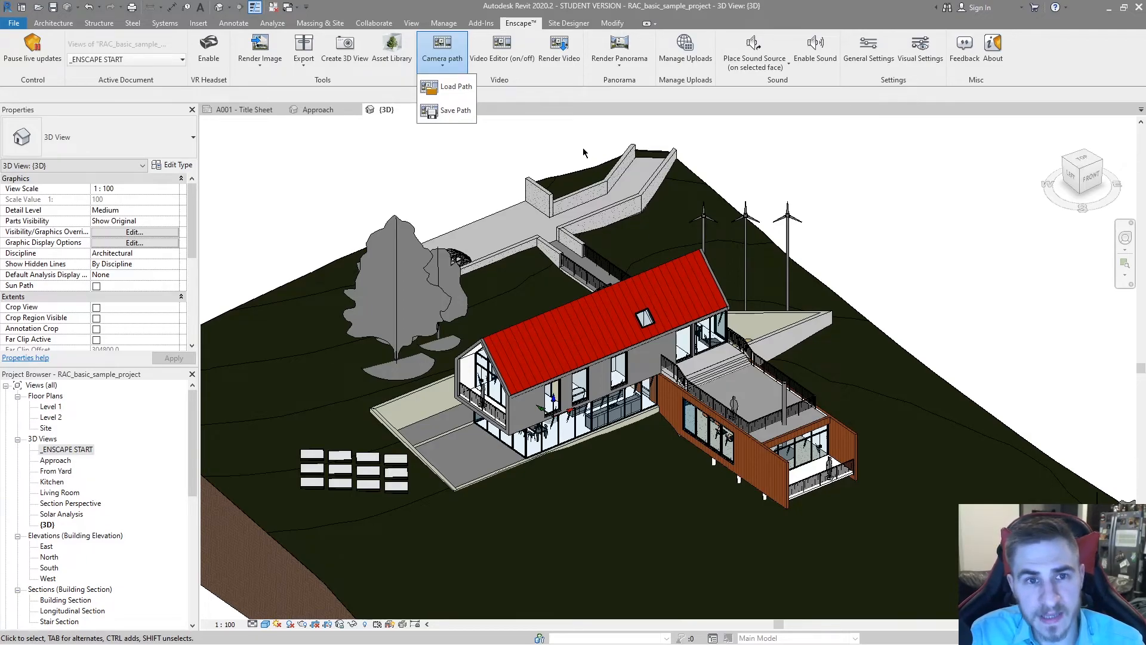
click(441, 112)
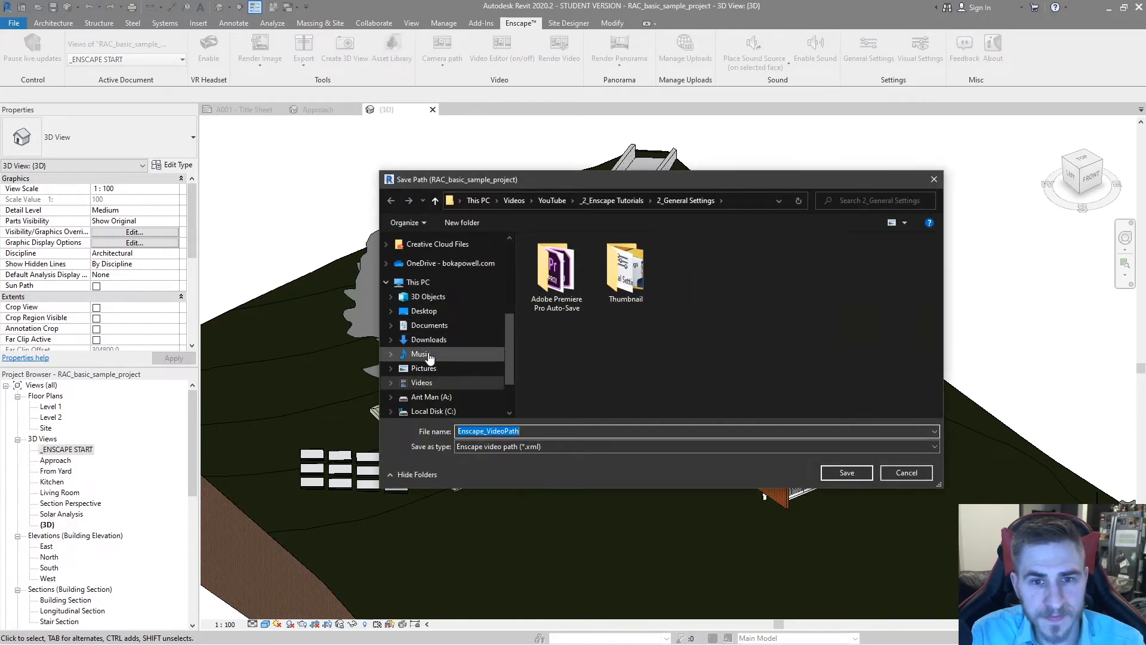
click(612, 201)
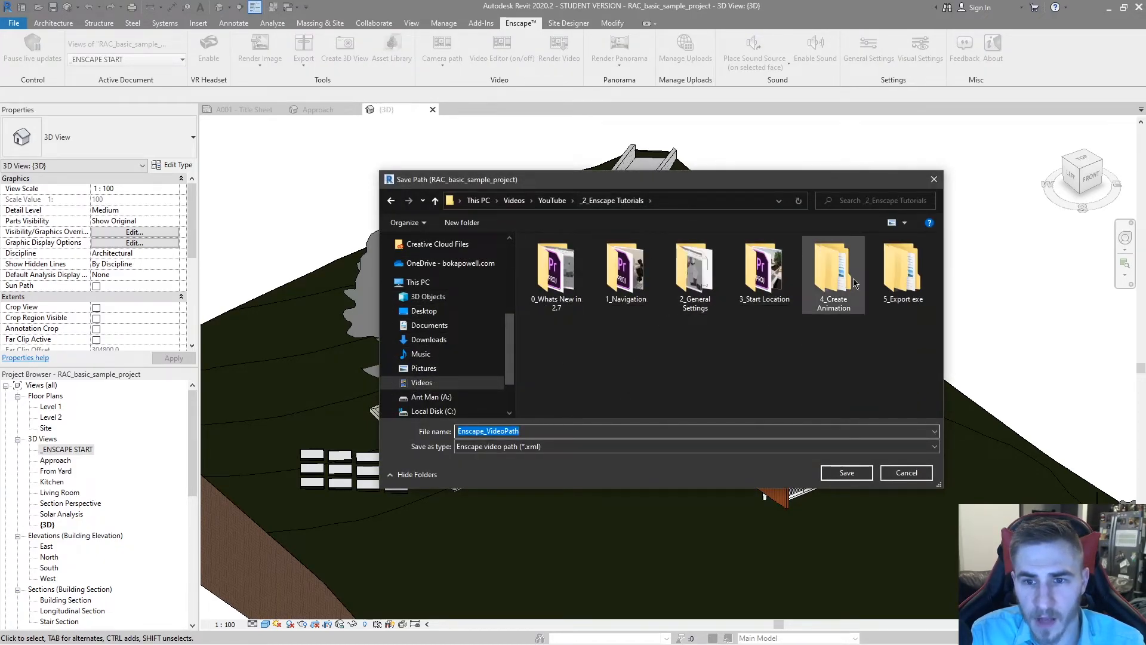
double_click(888, 283)
click(630, 201)
click(843, 299)
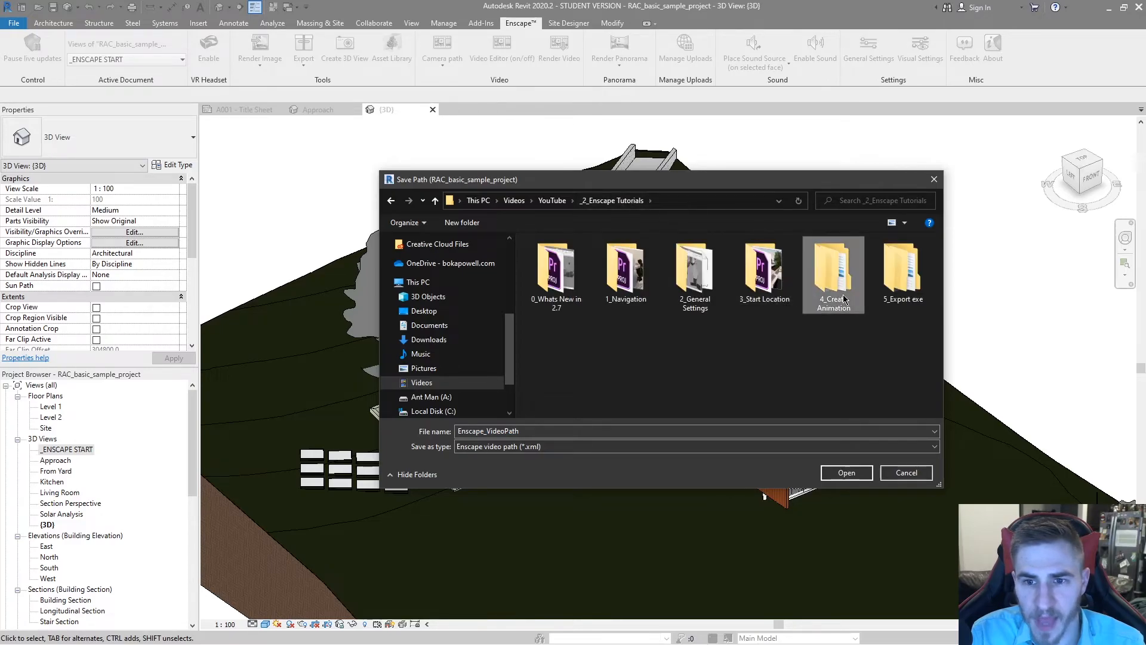
double_click(843, 300)
double_click(561, 430)
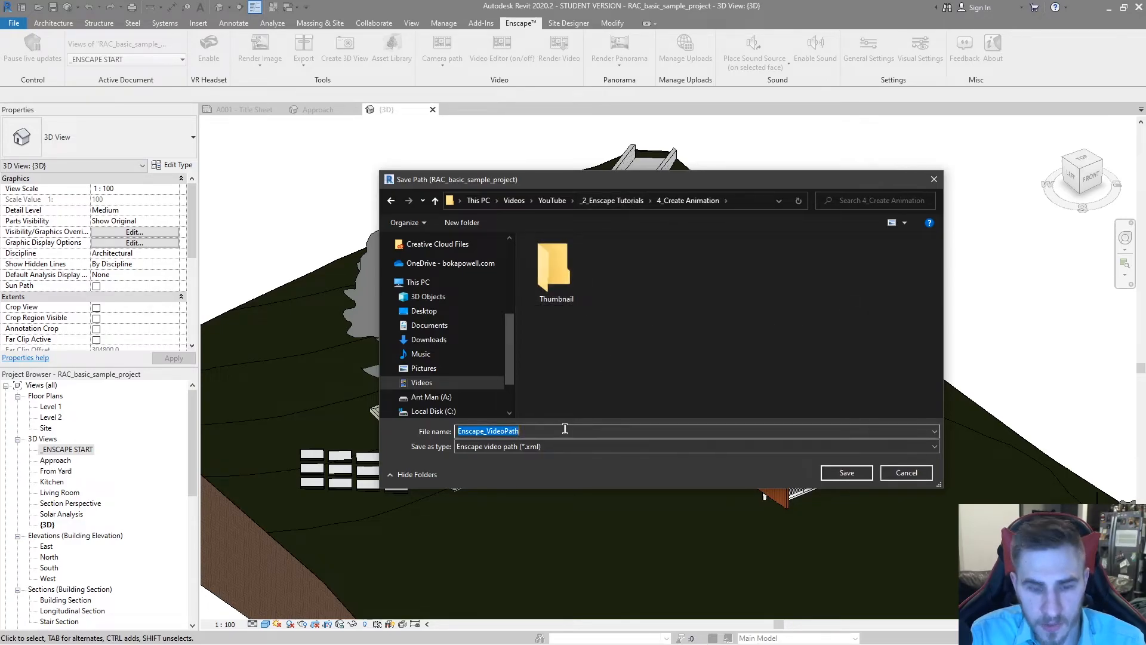
text(Path 1)
key(Return)
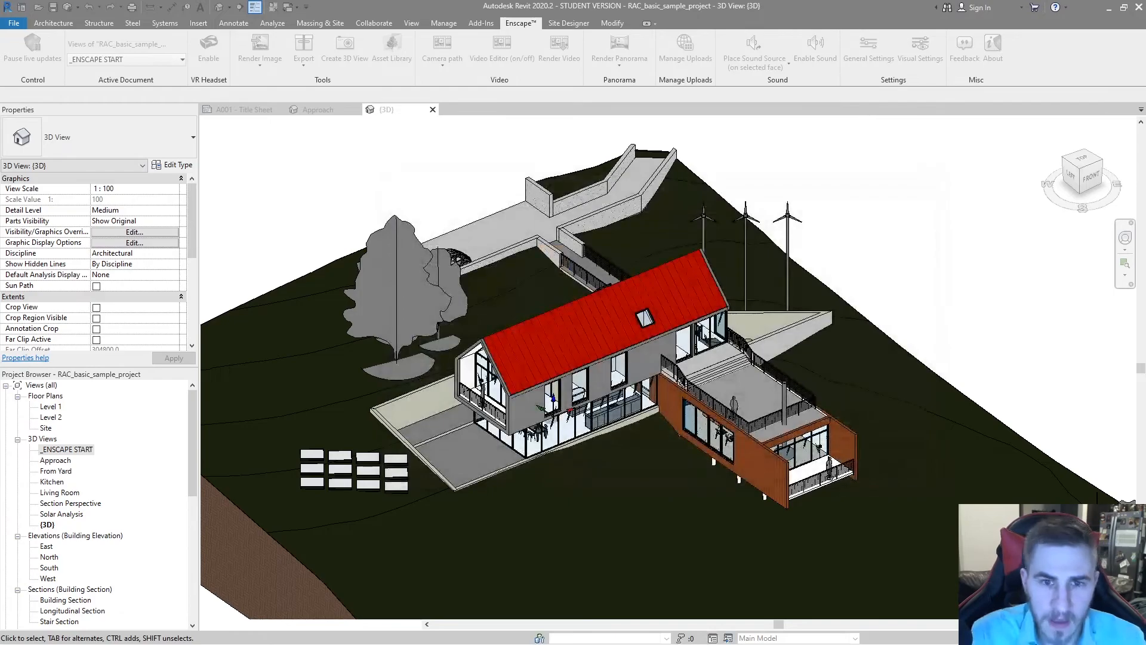
Step: Look for the saved Path 1 file among the loadable camera paths and cancel without loading it
click(442, 48)
click(448, 105)
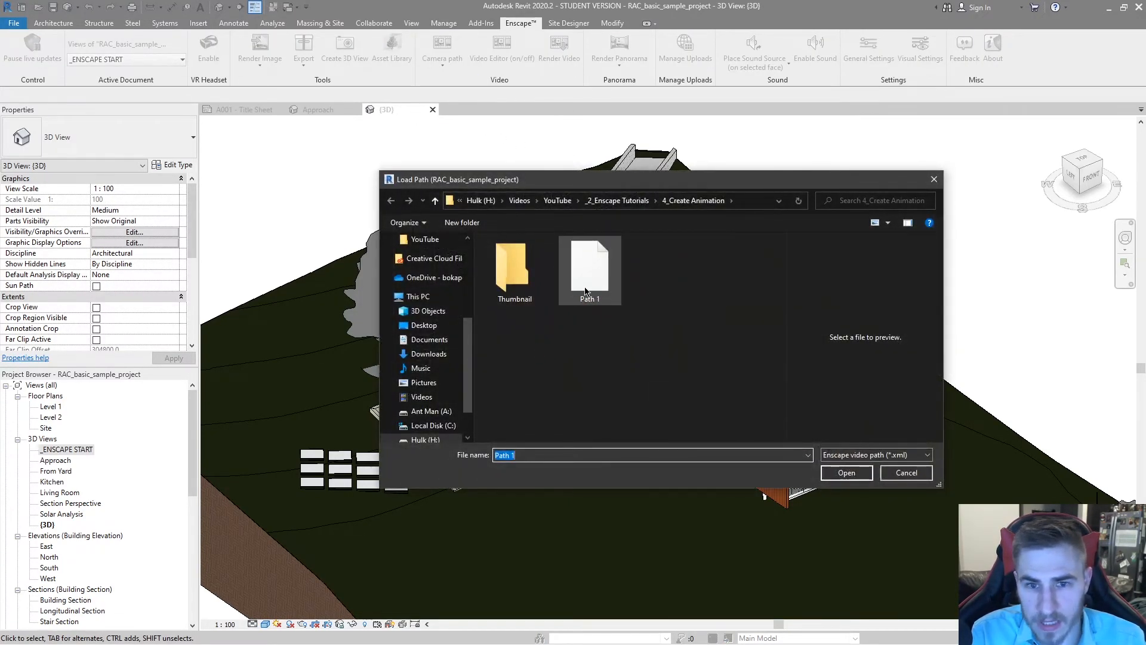
click(889, 474)
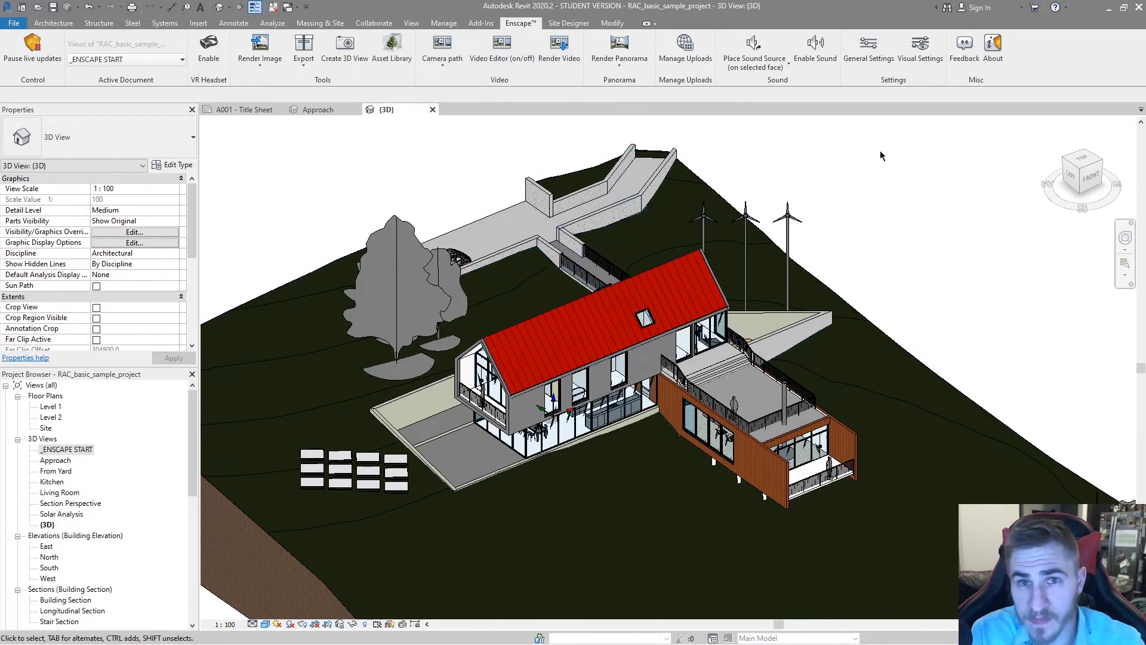
Step: In the Visual Settings capture options, choose Maximum video compression quality and set the frame rate to 60 FPS
click(920, 48)
drag(237, 62, 756, 153)
click(733, 180)
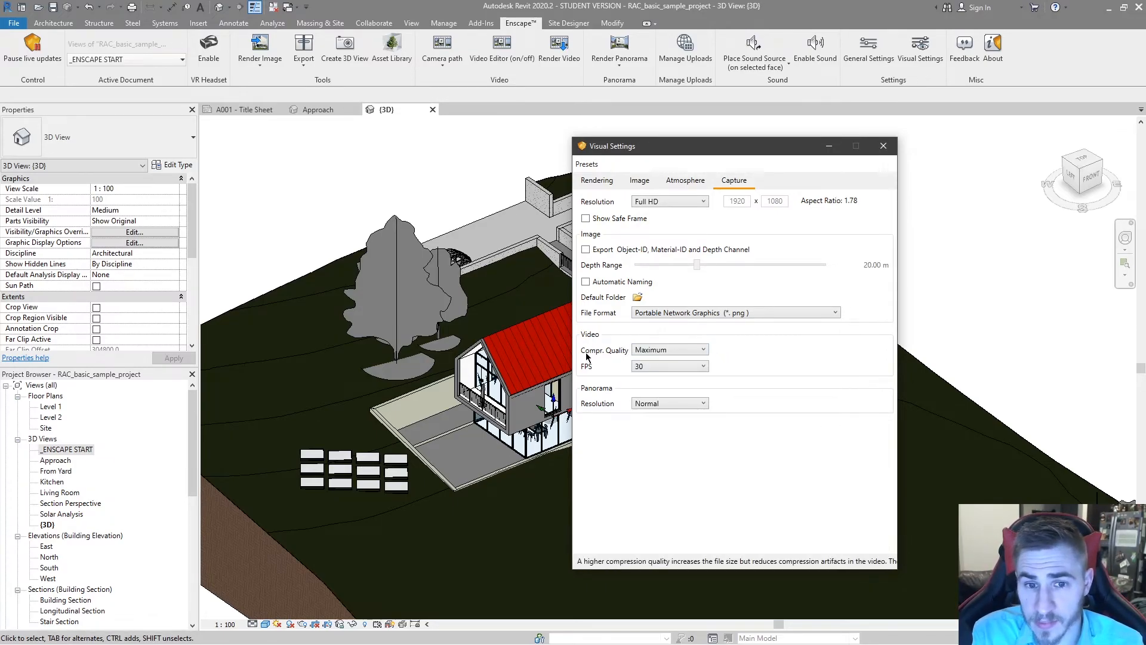
click(659, 351)
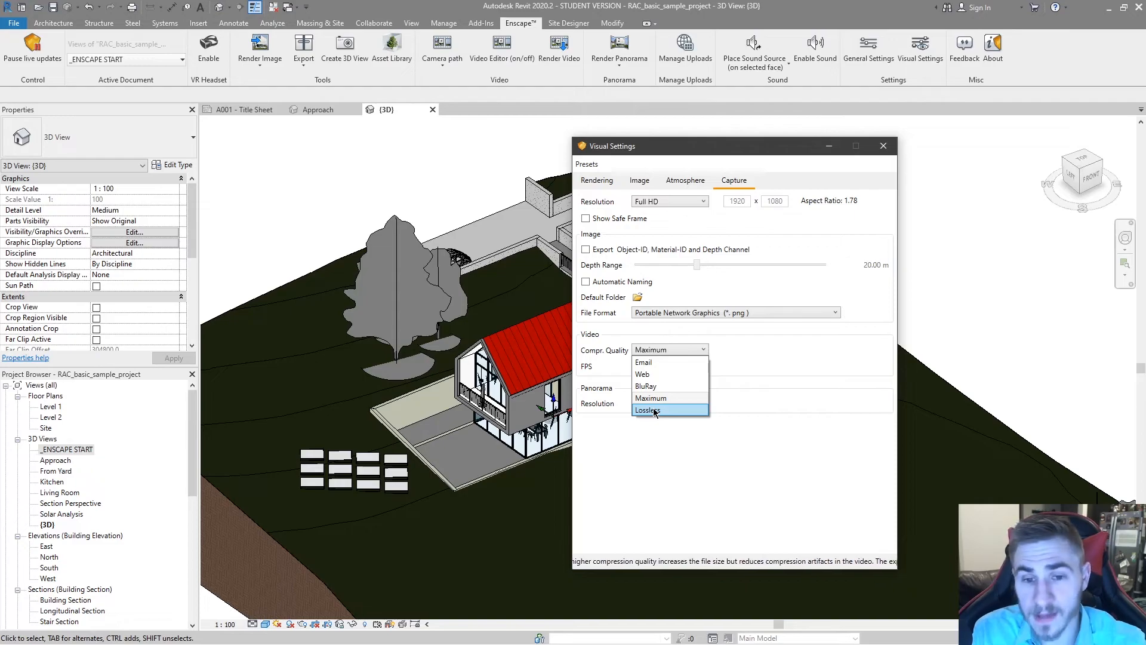
click(686, 395)
click(650, 366)
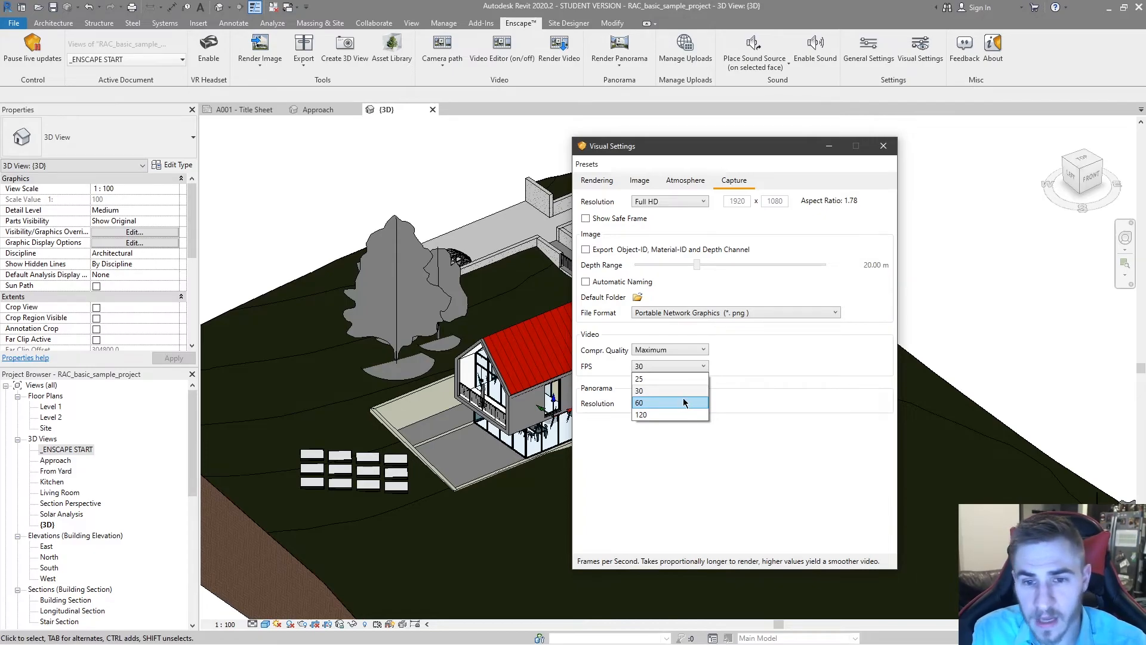
click(651, 403)
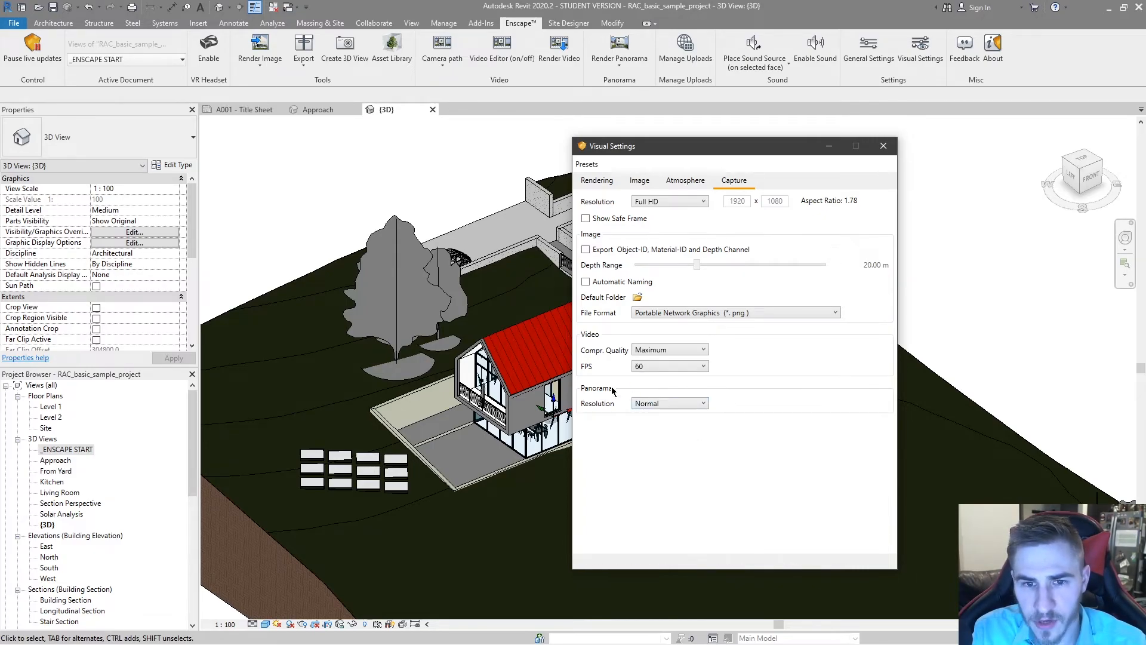
Step: Review the available video frame rates, keep 60 FPS selected and close the Visual Settings
click(668, 370)
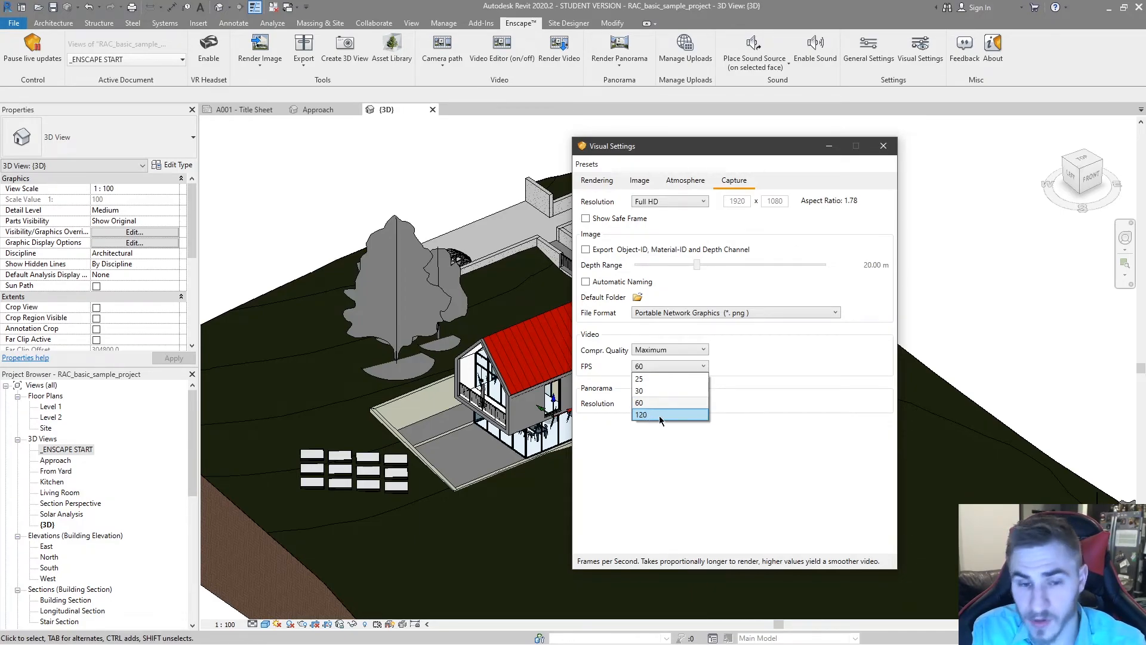
click(675, 453)
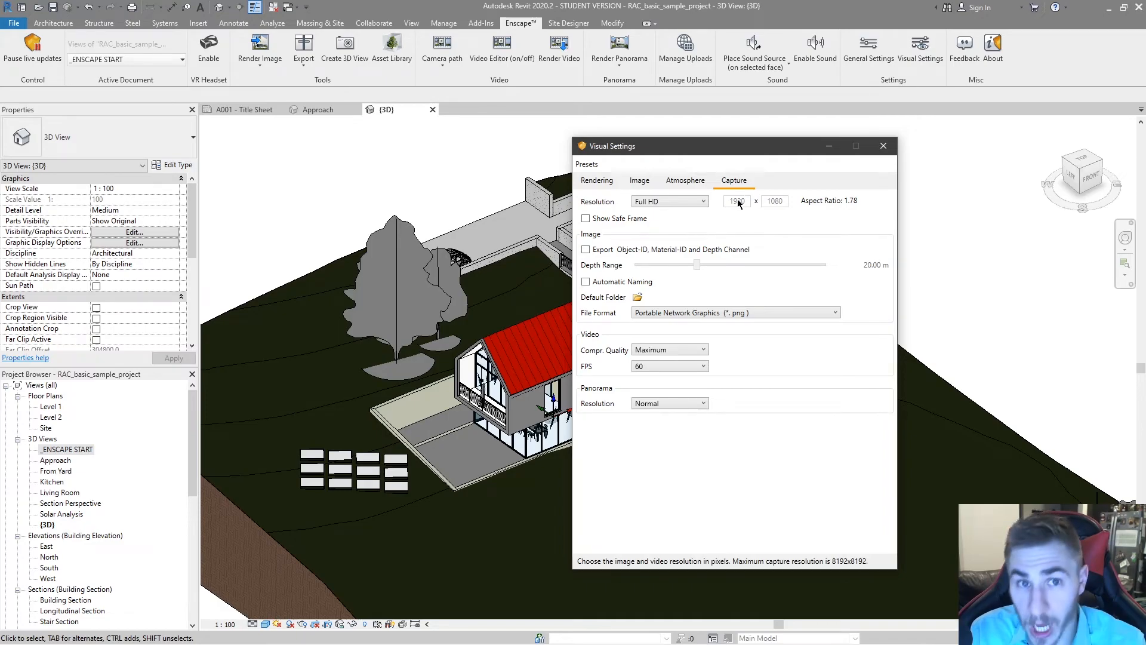
click(684, 367)
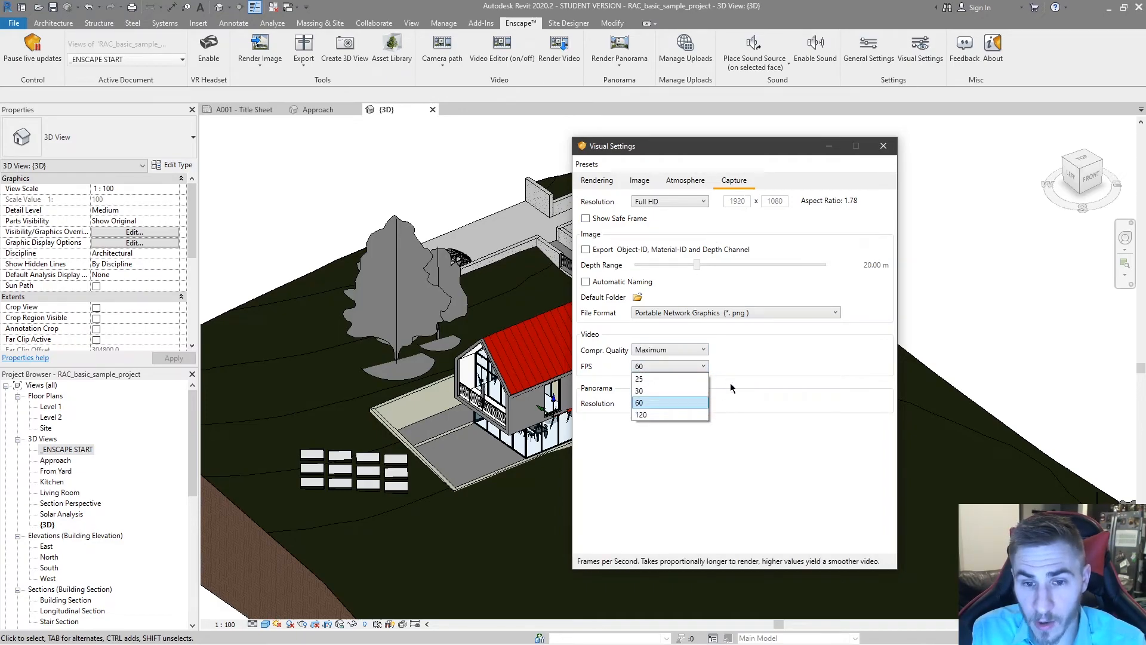
click(662, 402)
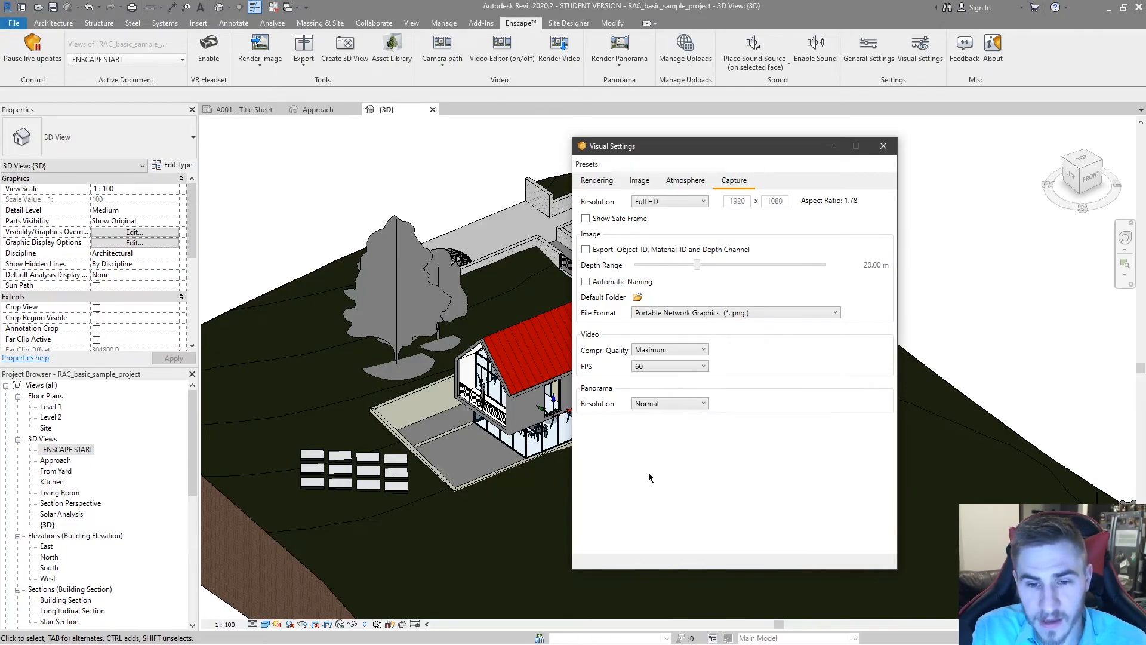
click(675, 368)
click(755, 390)
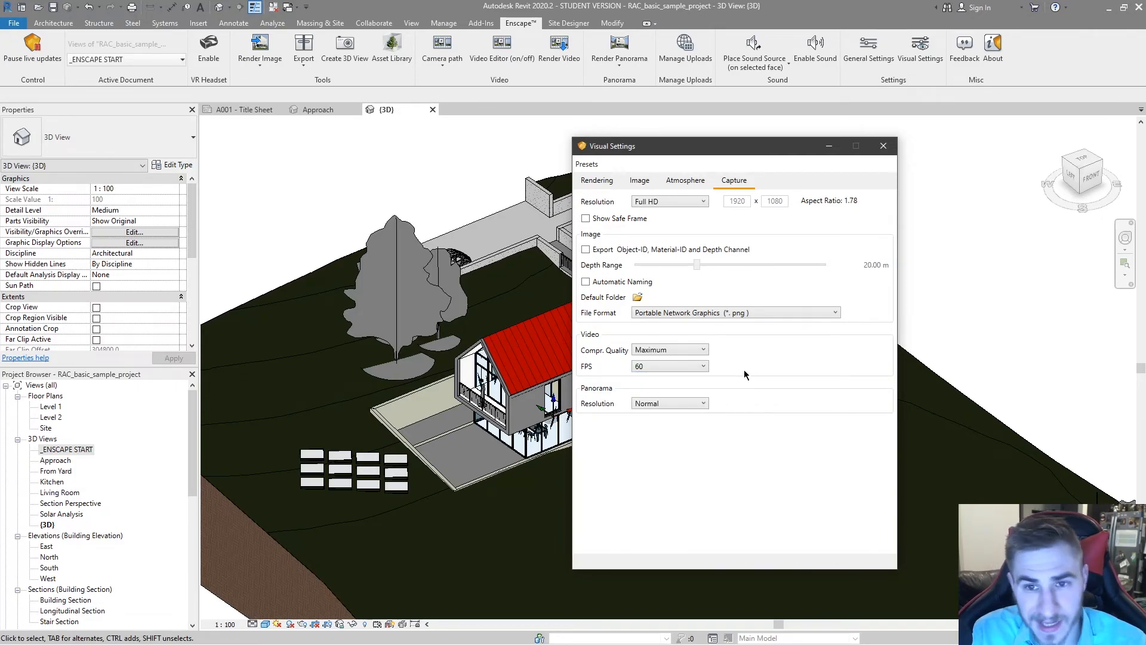
click(884, 146)
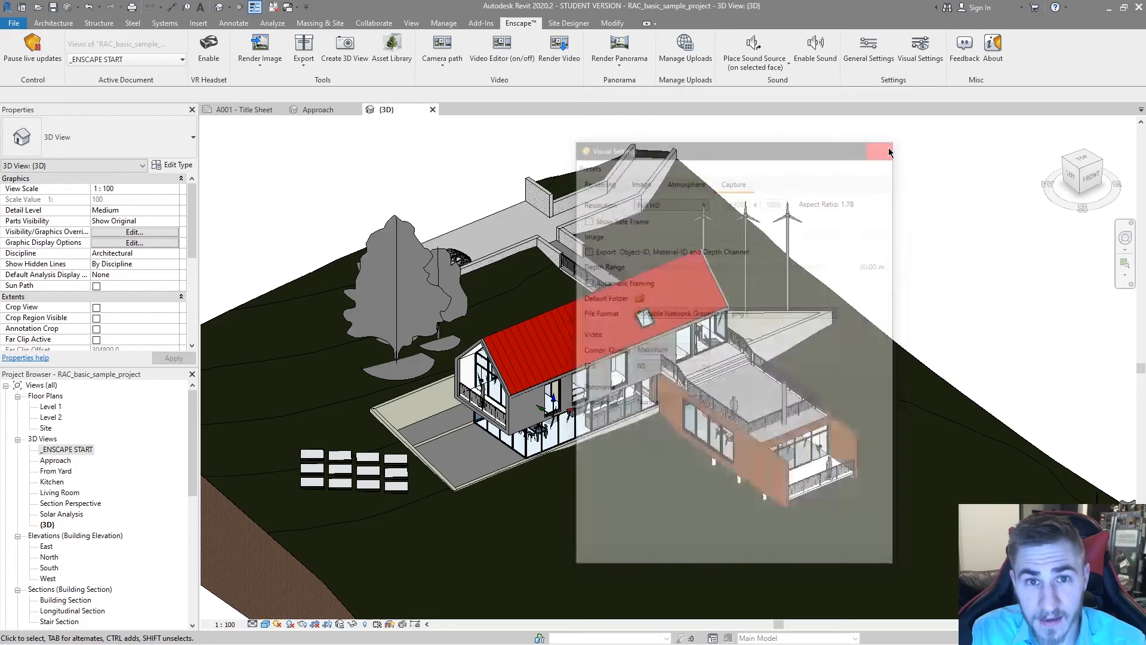
Step: Render the video as an MP4 named Animation in the 4_Create Animation folder and switch to Enscape
click(558, 51)
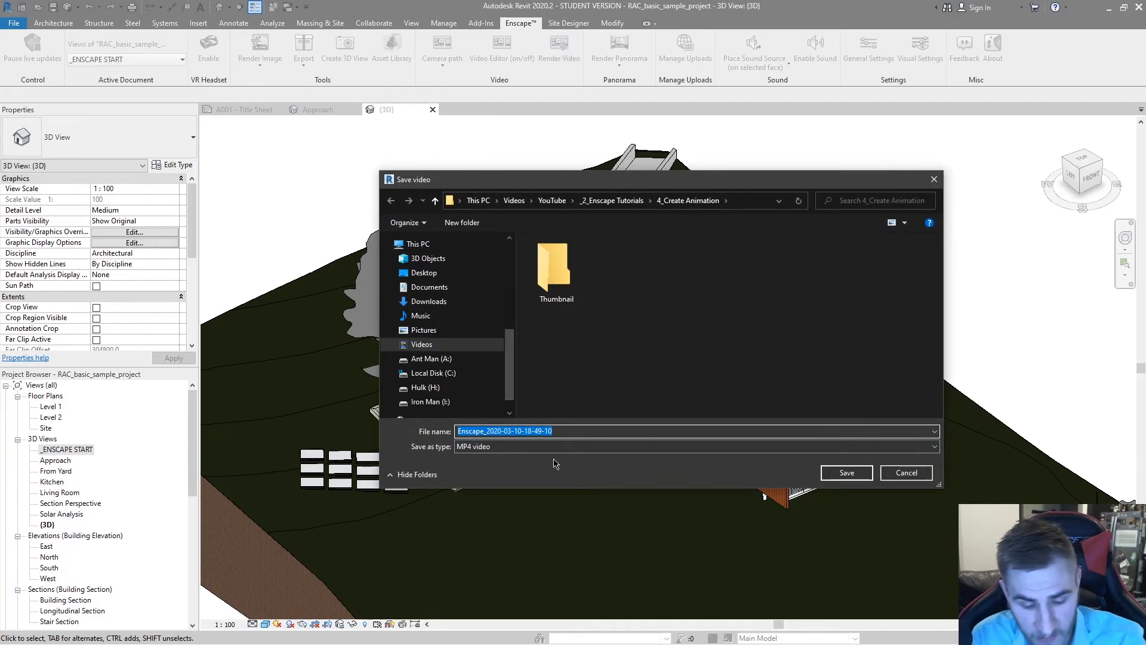
text(Animation)
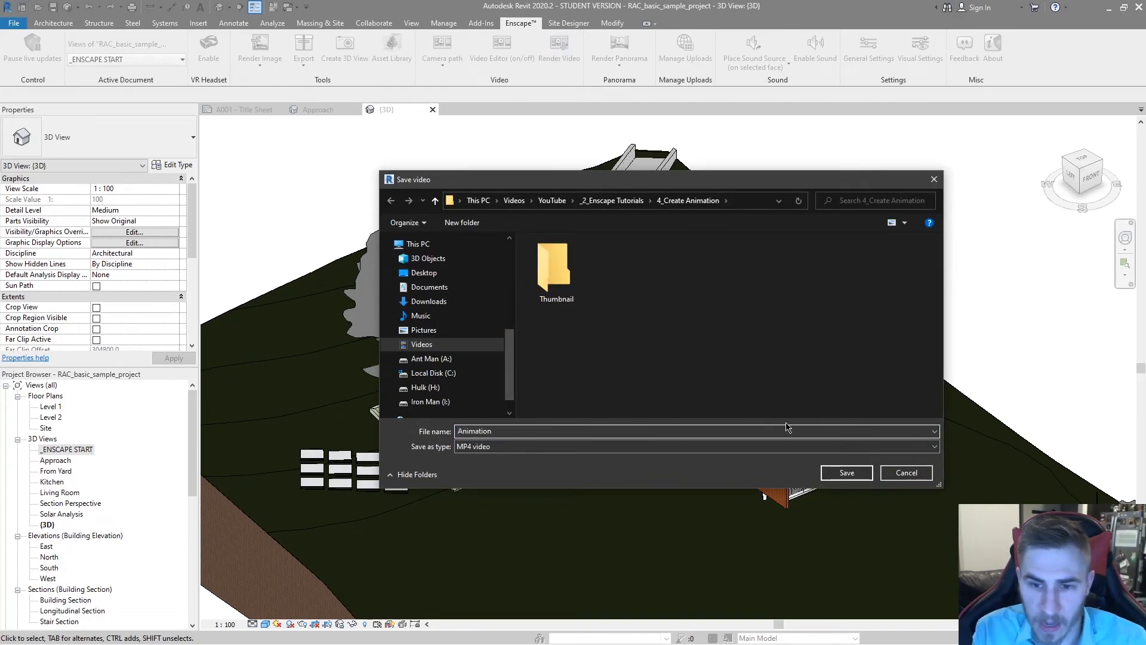
key(Return)
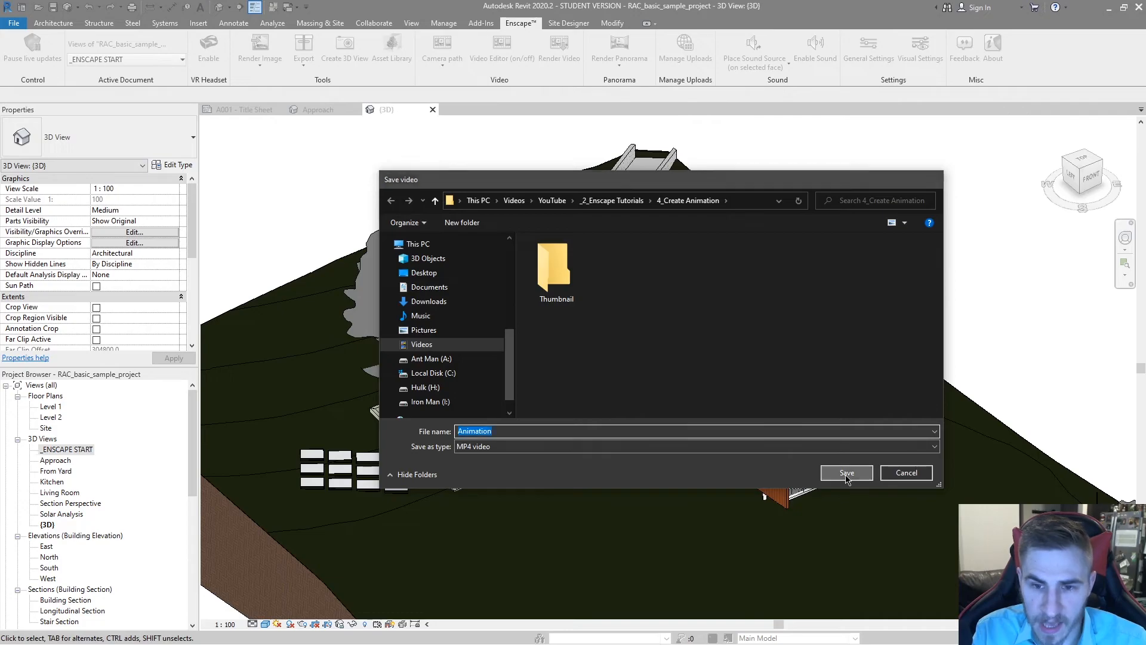
key(alt+Tab)
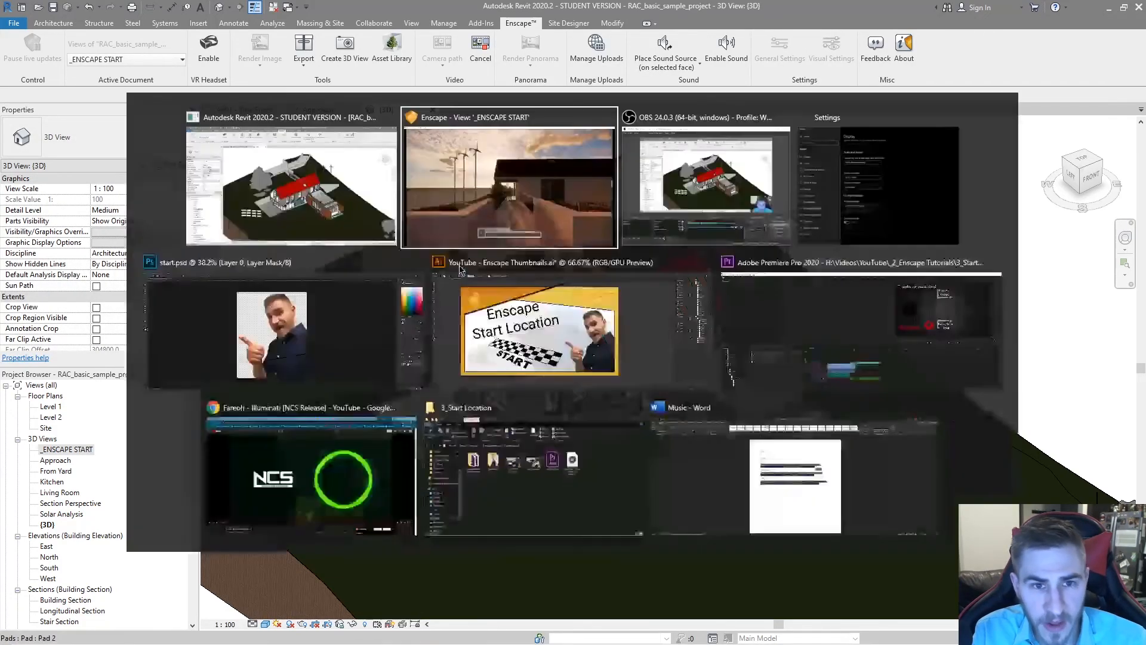